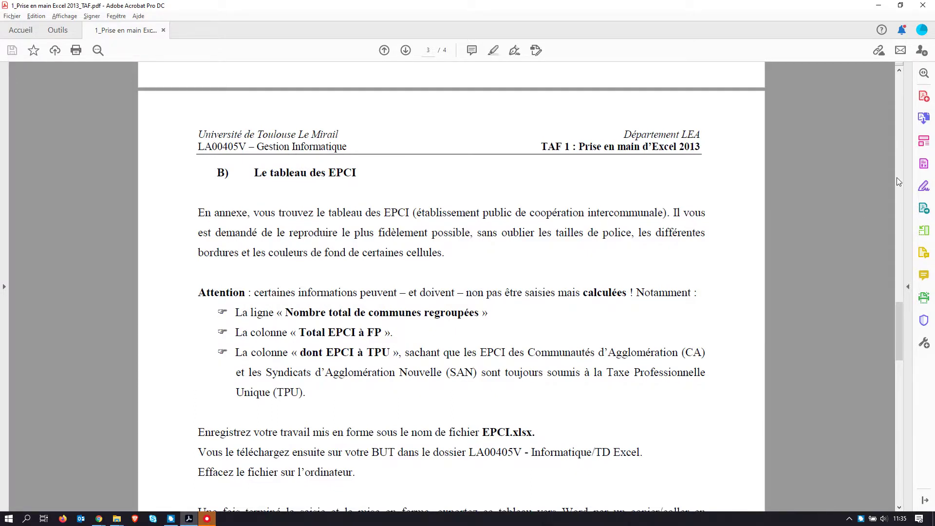
- Review the EPCI table instructions and the model table on the assignment PDF's last page
mouse_move(899, 326)
mouse_down()
mouse_move(888, 455)
mouse_move(903, 325)
mouse_up()
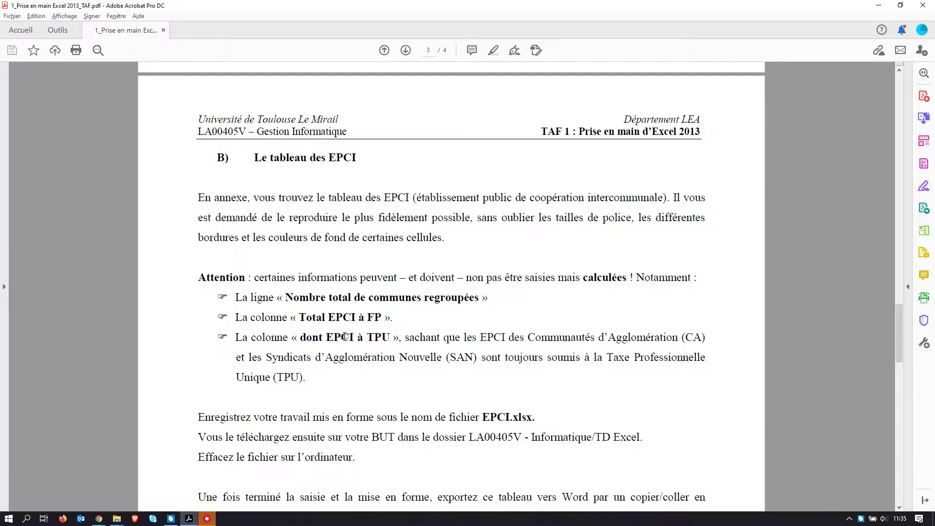
key(alt+Tab)
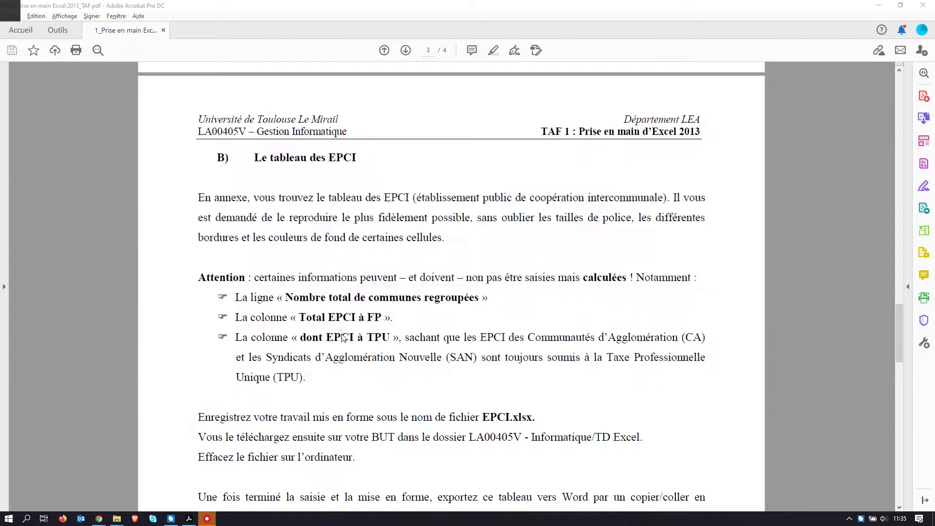
key(alt+Tab)
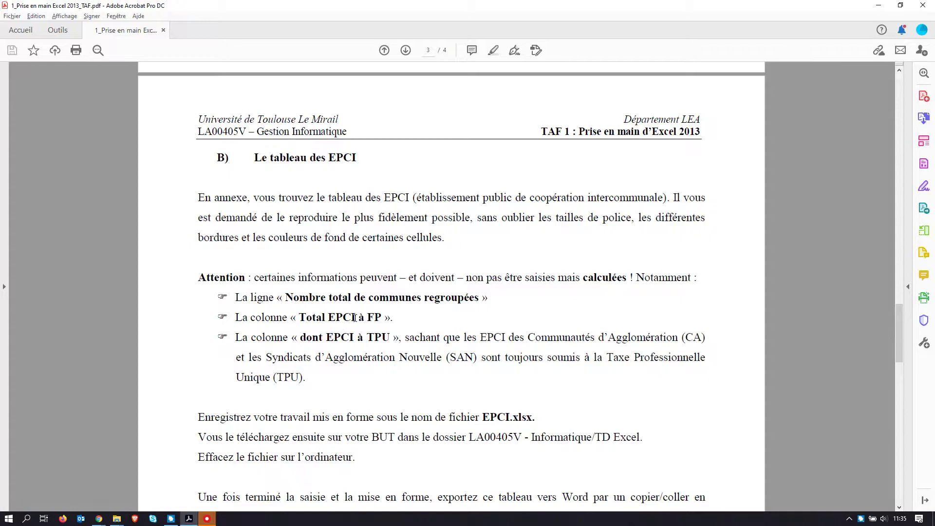
scroll(353, 317, down, 10)
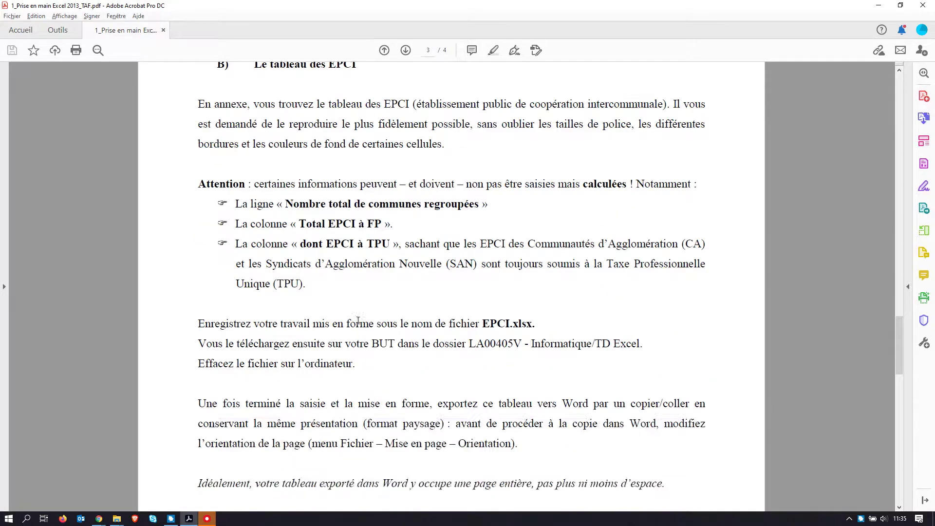
scroll(358, 320, down, 12)
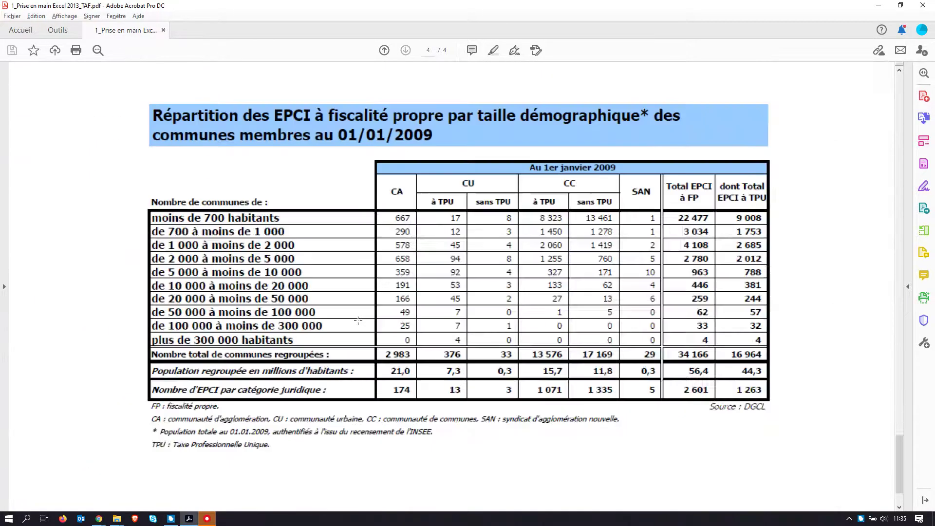
scroll(279, 289, up, 3)
scroll(278, 289, up, 12)
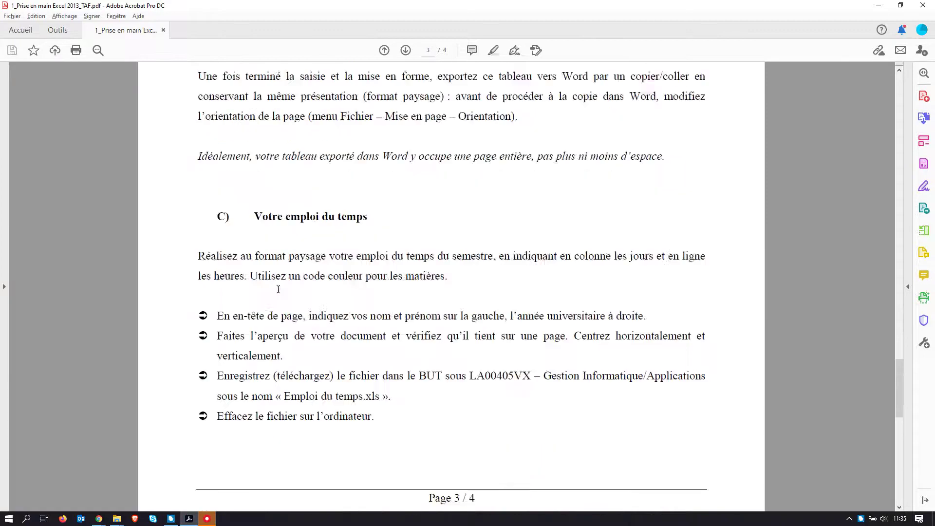
scroll(278, 289, up, 3)
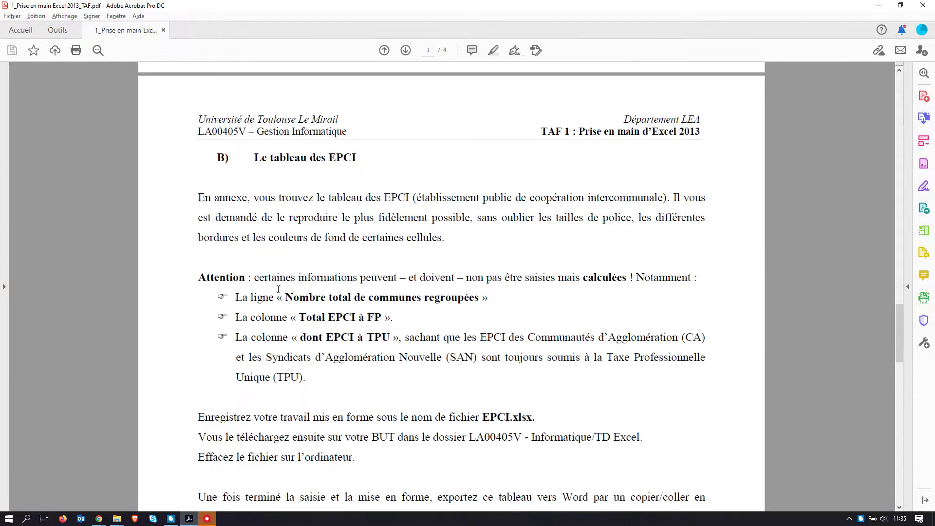
- Switch to File Explorer, open EPCI données brutes.xlsx in Excel and enlarge the worksheet view to 130 %
key(alt+Tab)
click(313, 293)
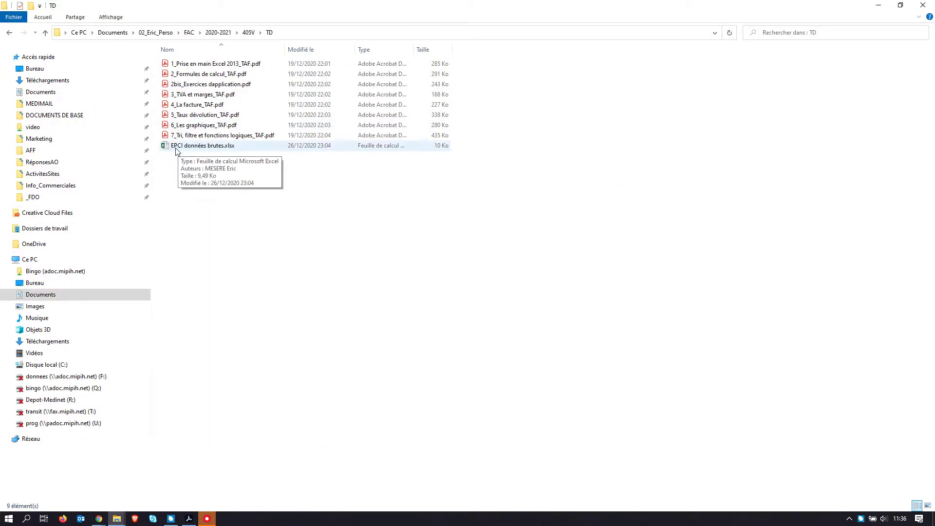
click(200, 149)
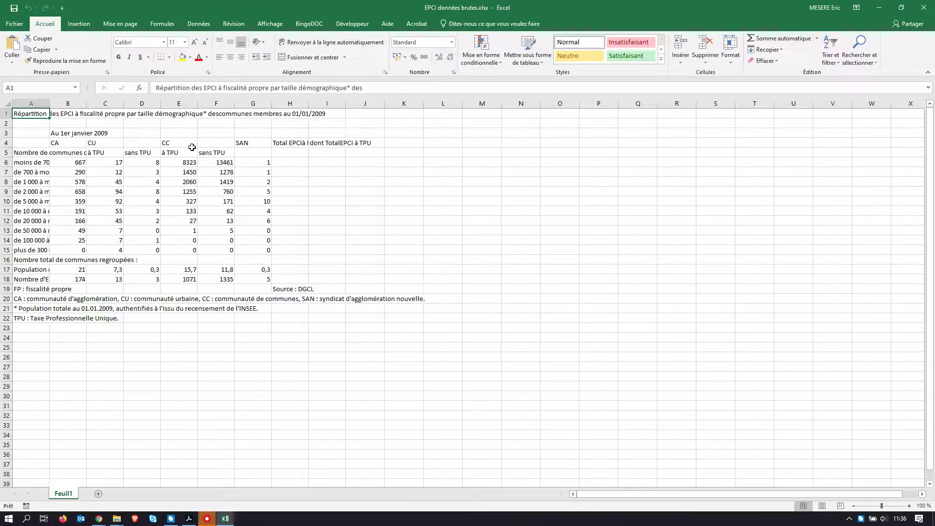
click(909, 507)
click(909, 506)
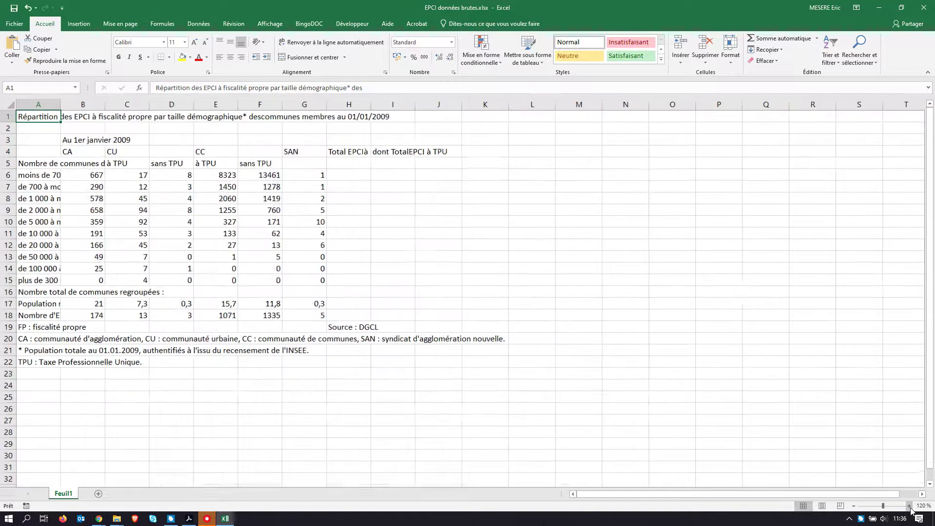
click(909, 507)
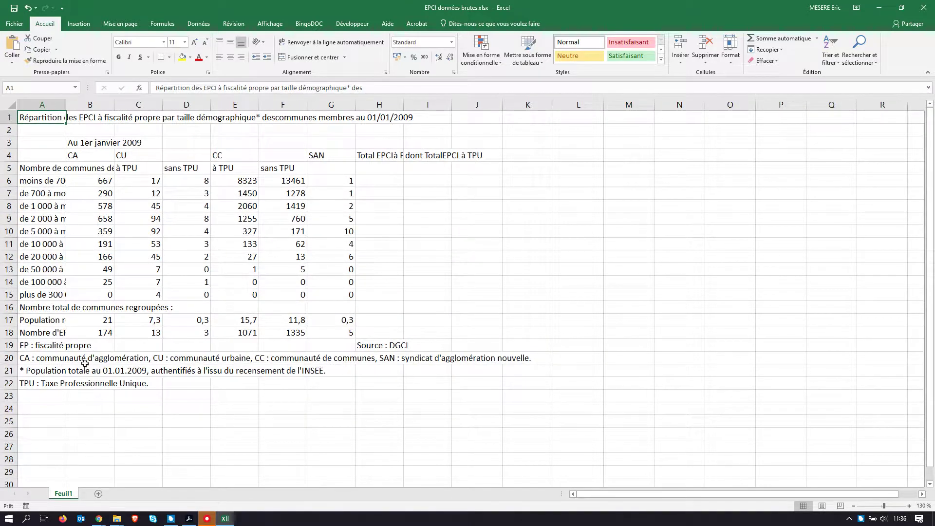
- Highlight in turn the areas that need formulas: row 16 from A to G, H6:H16 and I6:I16
click(58, 306)
drag(58, 306, 341, 307)
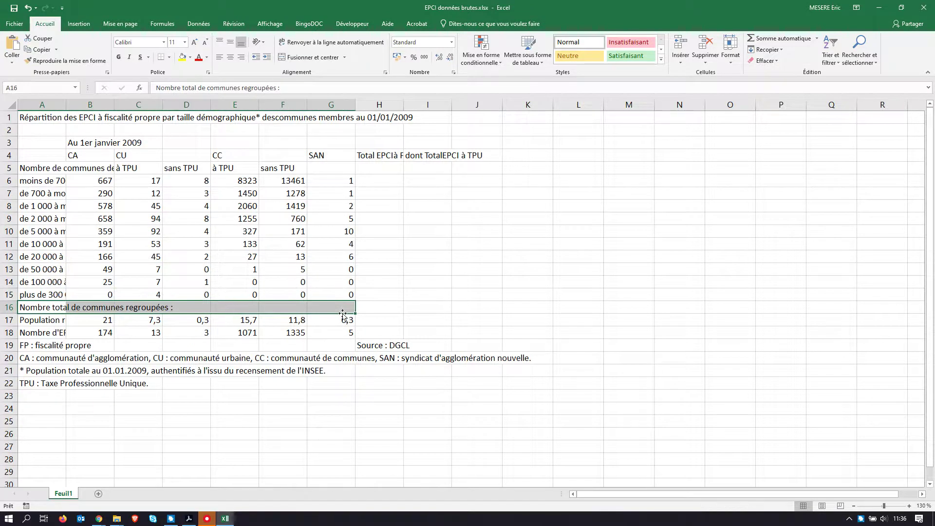
drag(380, 180, 385, 304)
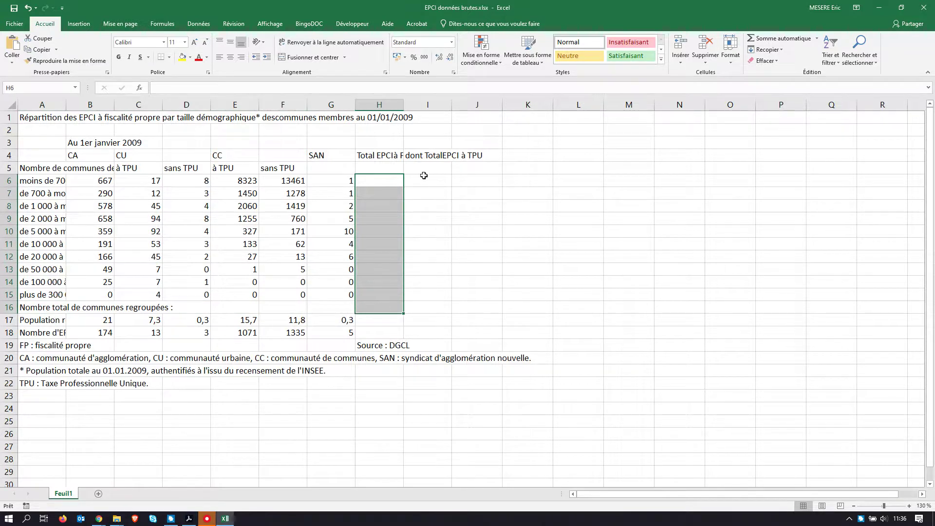
drag(423, 178, 421, 304)
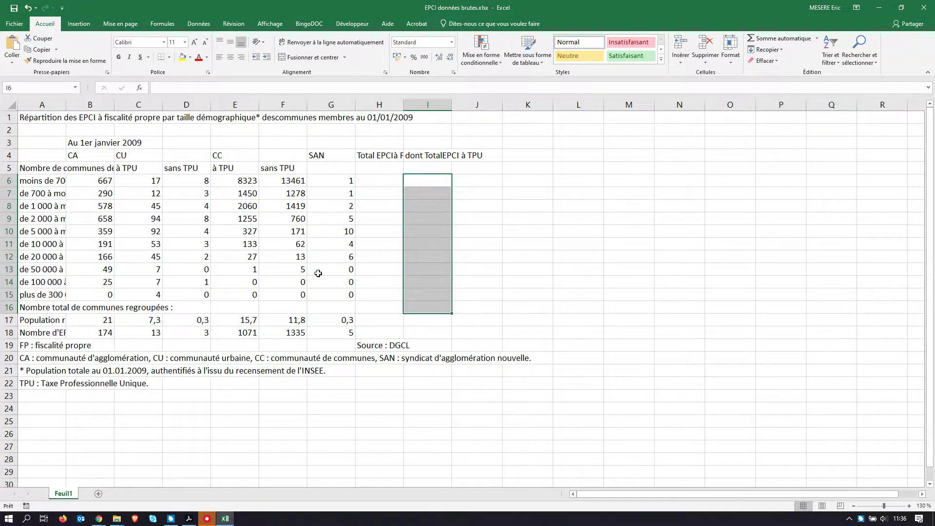
- Check the required file name in the assignment PDF and save the Excel workbook as EPCI.xlsx in the TD folder
key(alt+Tab)
key(alt+Tab)
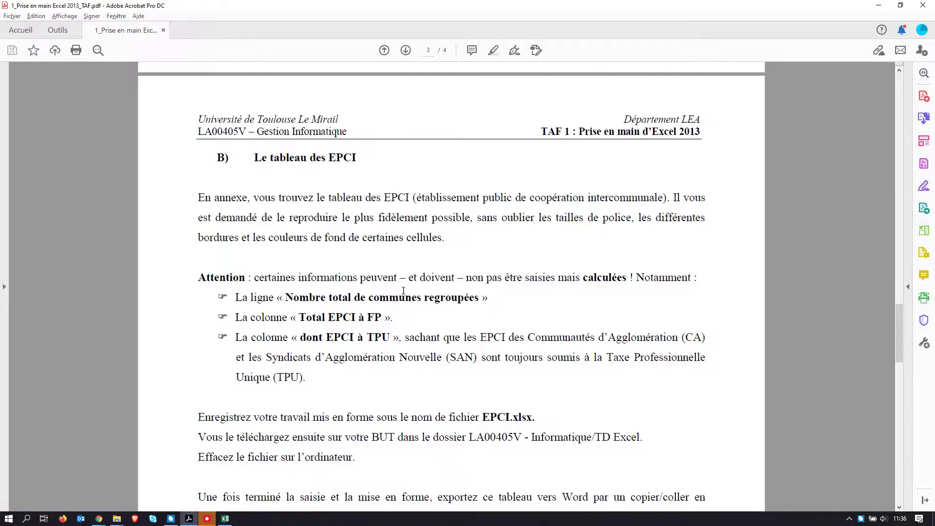
scroll(404, 291, down, 3)
scroll(403, 290, down, 2)
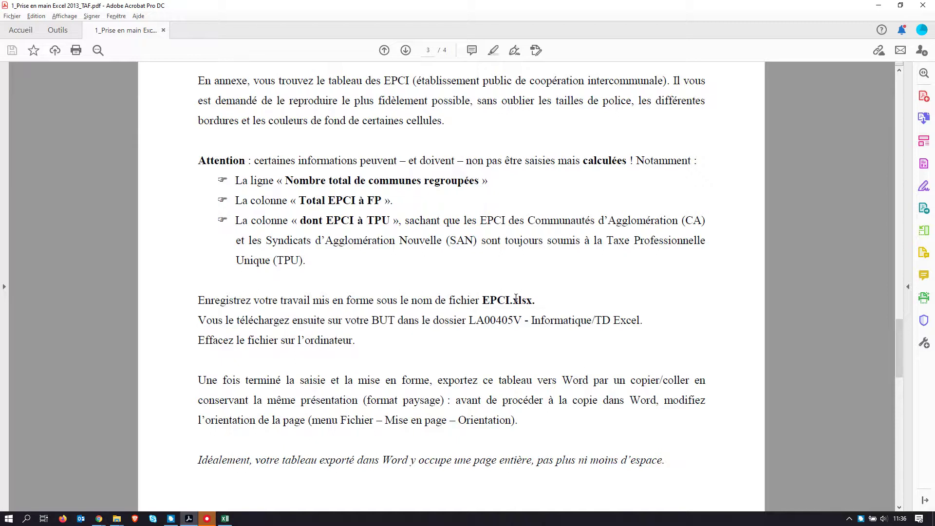
key(alt+Tab)
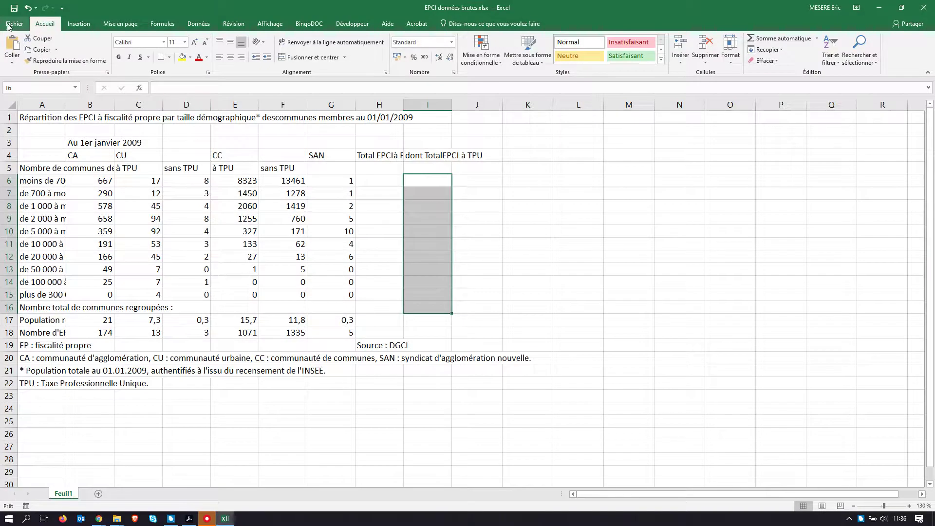
click(8, 25)
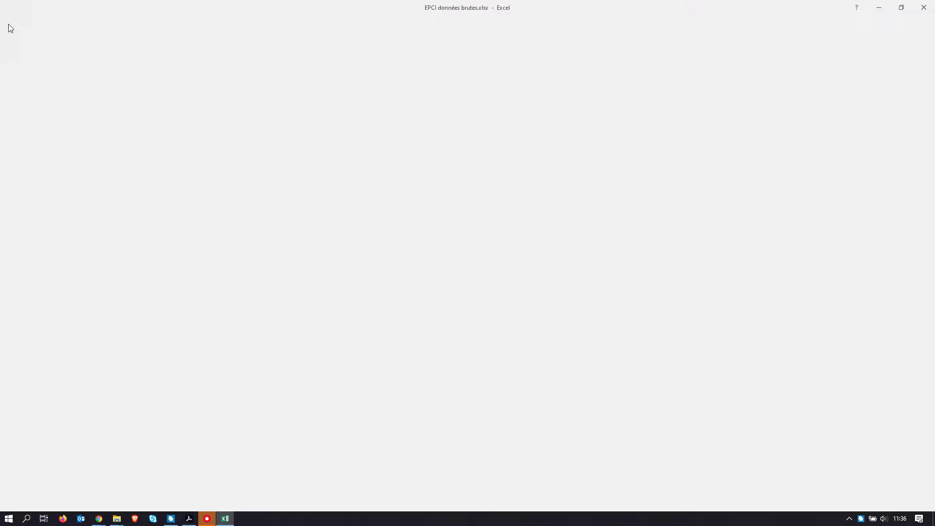
click(27, 118)
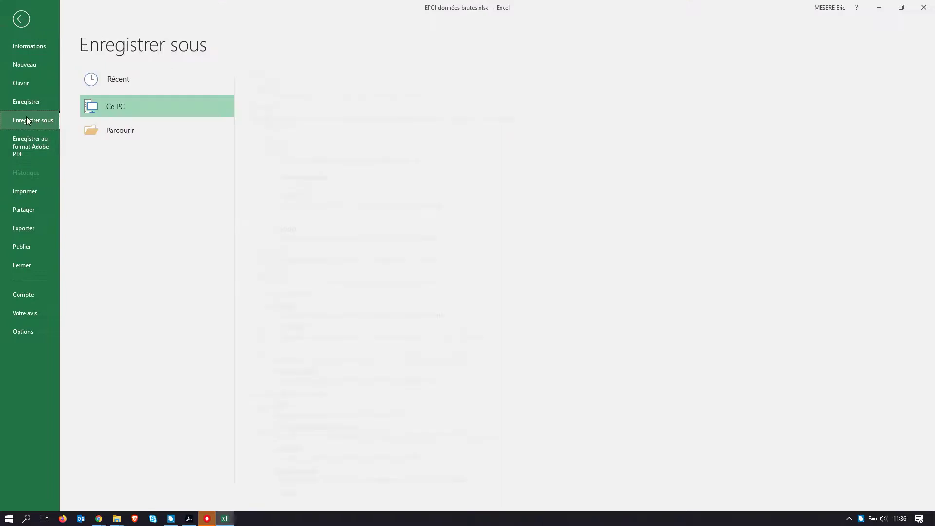
click(129, 130)
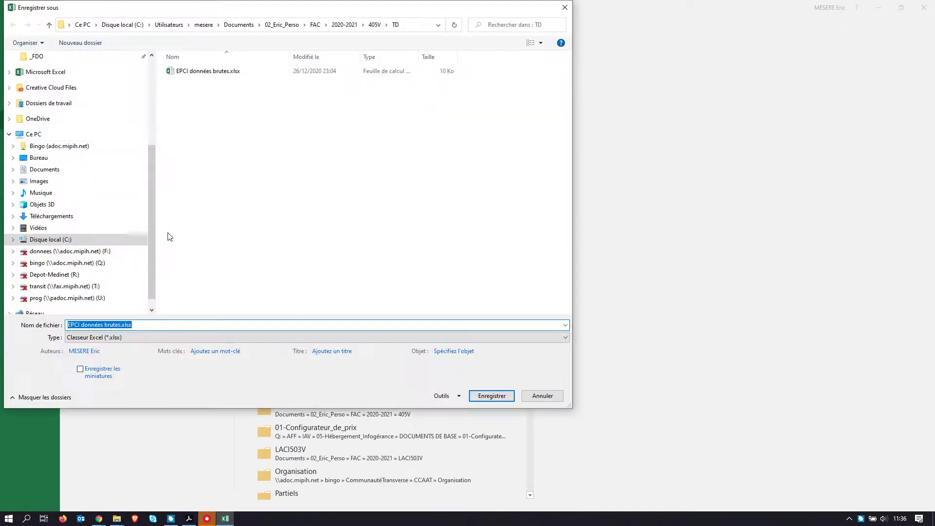
click(81, 325)
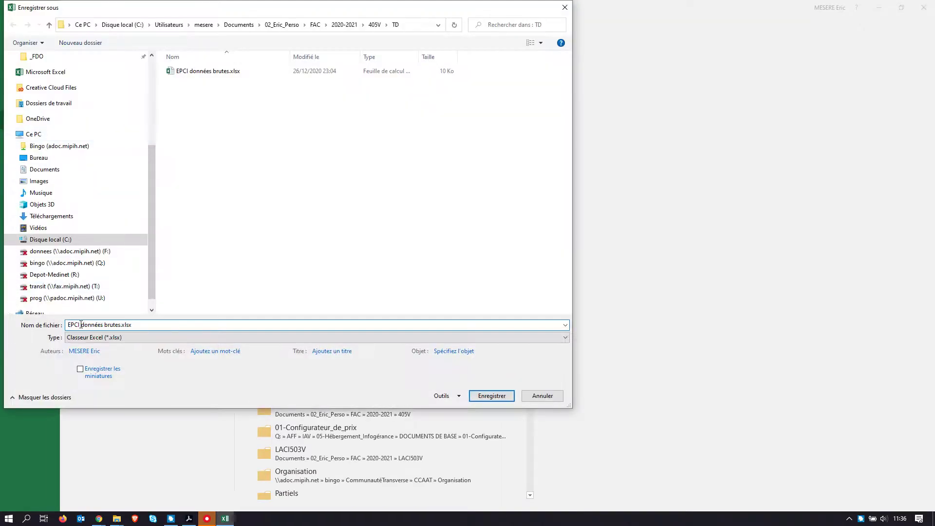
drag(81, 325, 118, 325)
key(BackSpace)
click(491, 396)
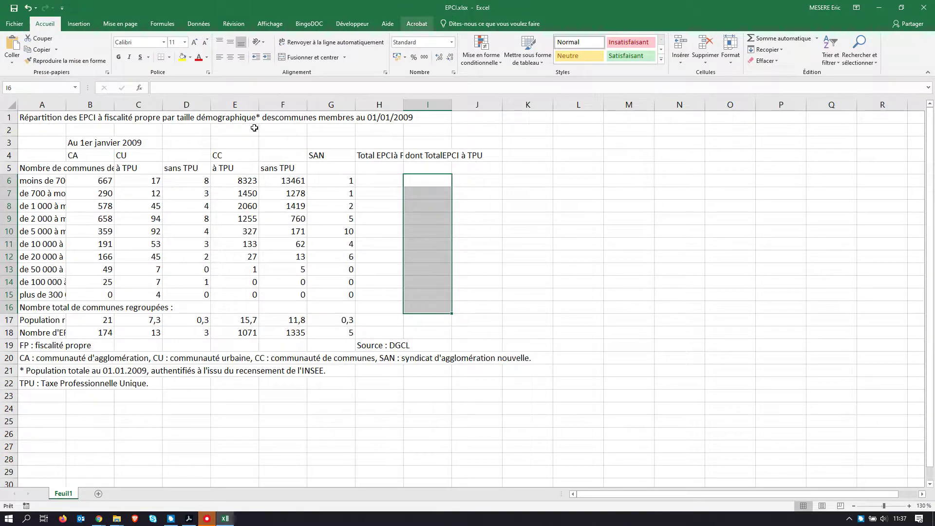
- Examine the model table in the assignment PDF and compare its title layout with the Excel worksheet
click(204, 151)
key(alt+Tab)
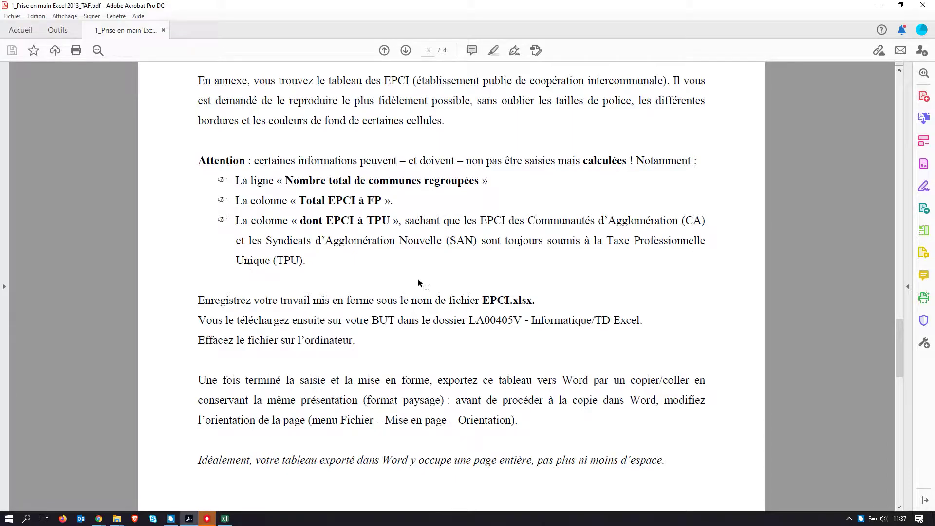
scroll(422, 283, down, 3)
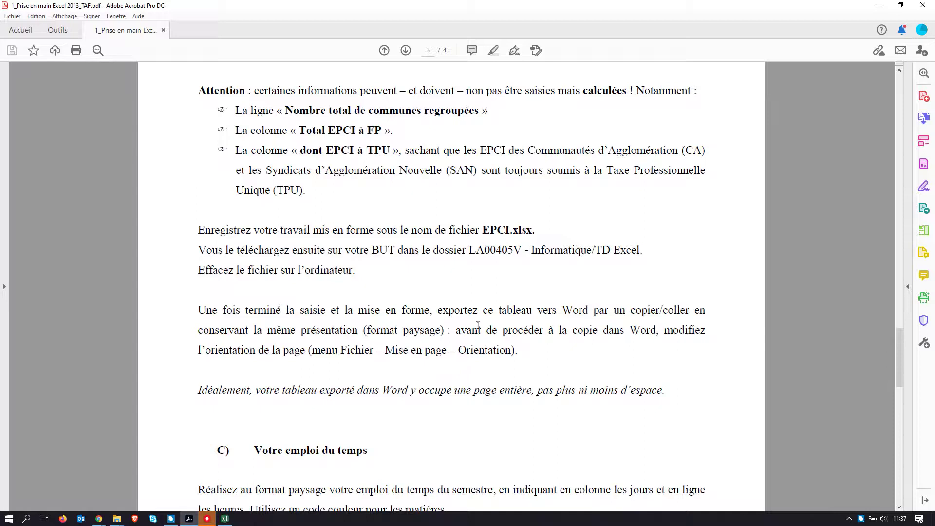
scroll(315, 300, down, 20)
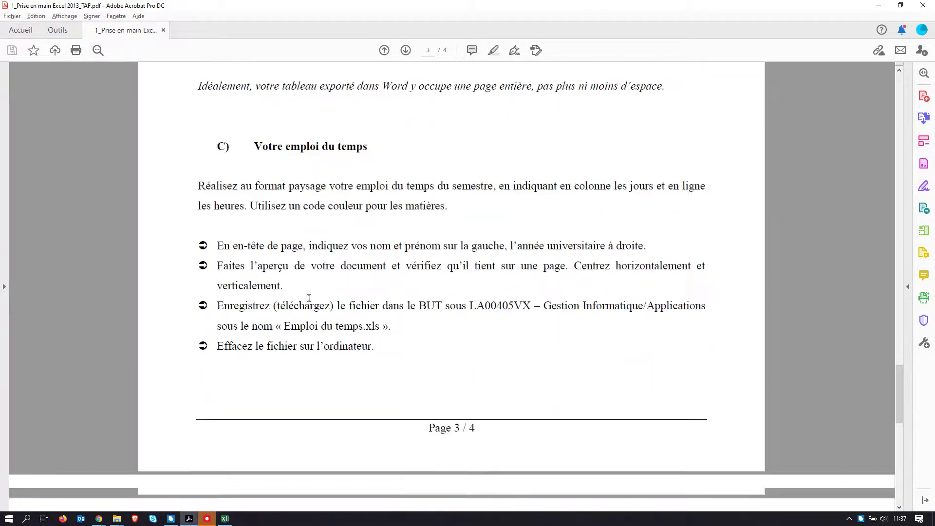
scroll(305, 294, down, 3)
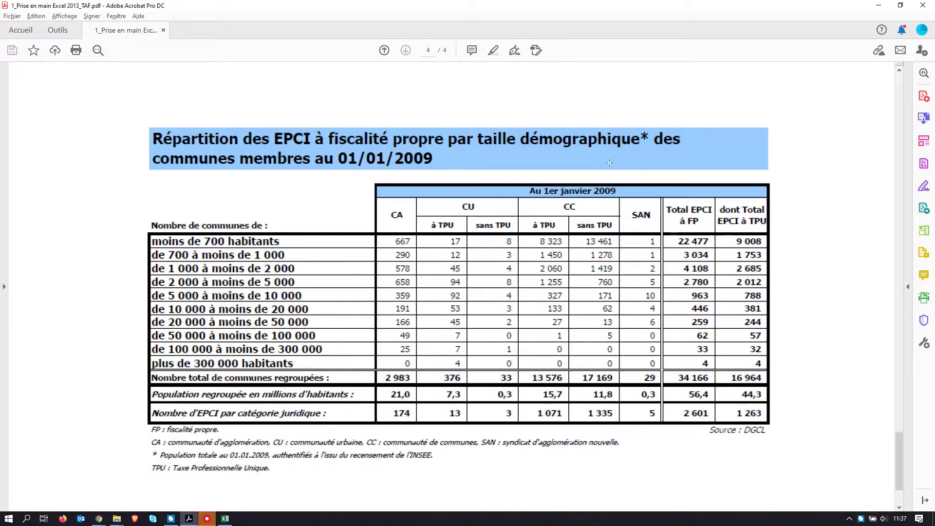
key(alt+Tab)
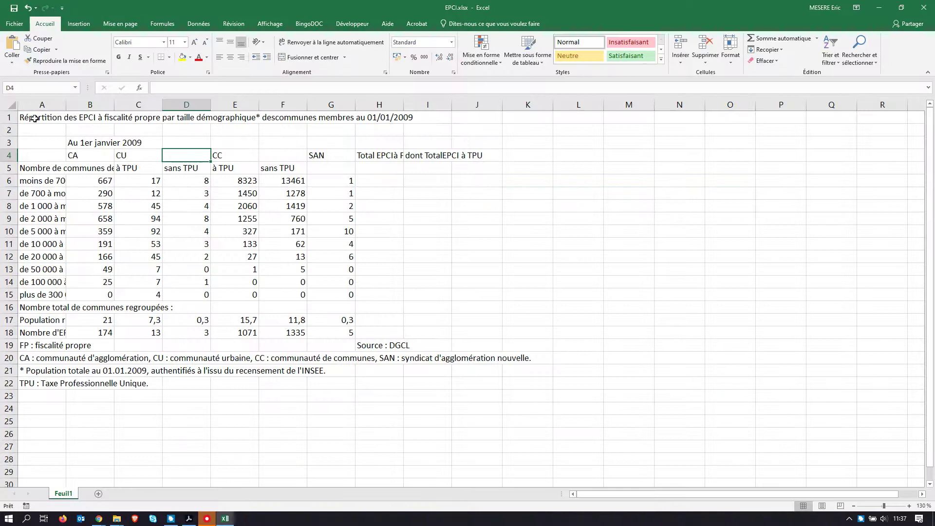
key(alt+Tab)
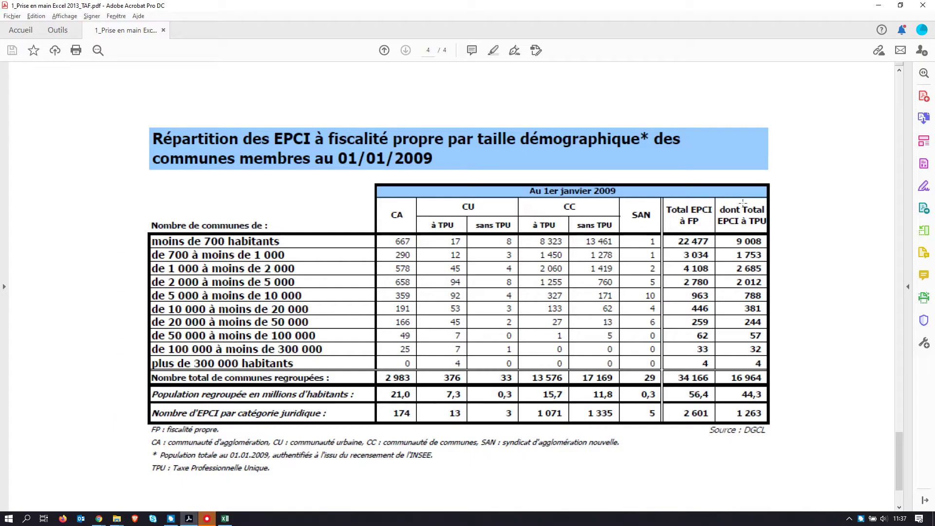
- Switch to Excel and merge and centre the table title across A1:H1
key(alt+Tab)
drag(36, 119, 378, 119)
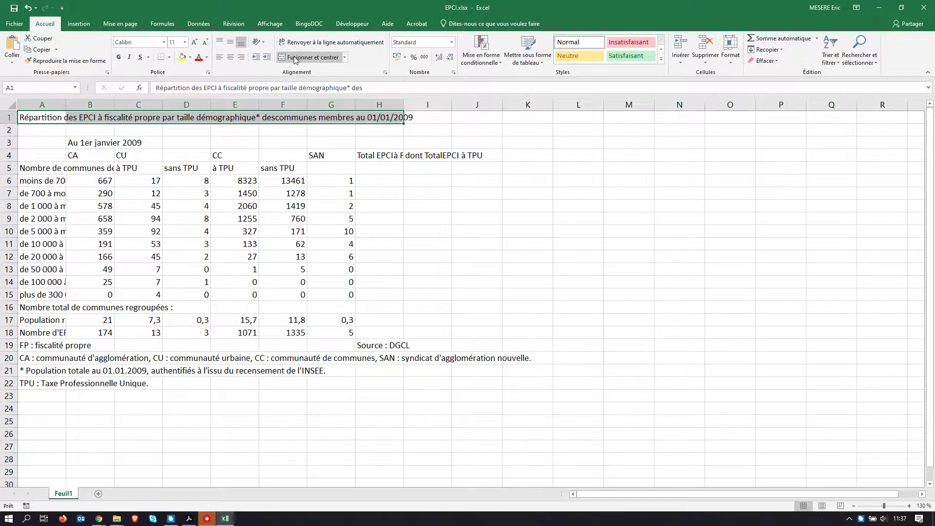
click(294, 57)
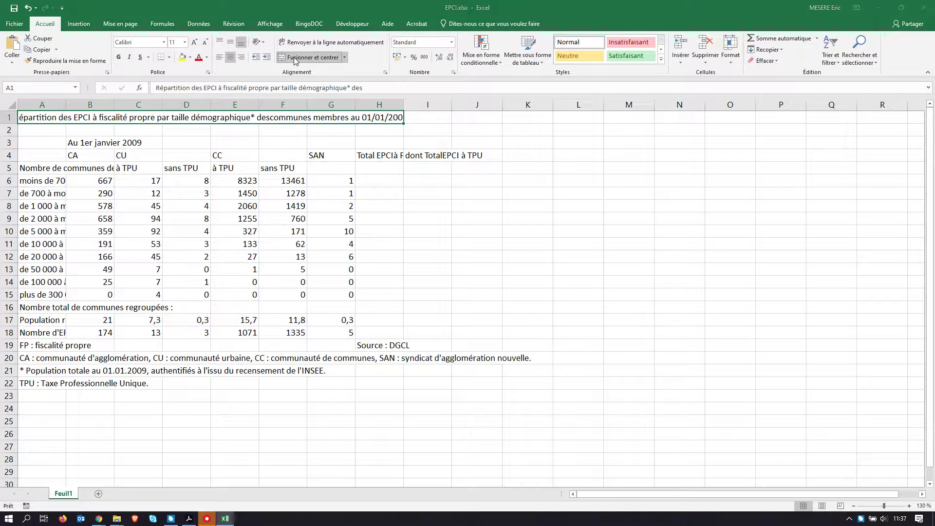
- Set the merged title's font size to 22, inspect its full text and compare it with the model in the PDF
key(alt+Tab)
key(alt+Tab)
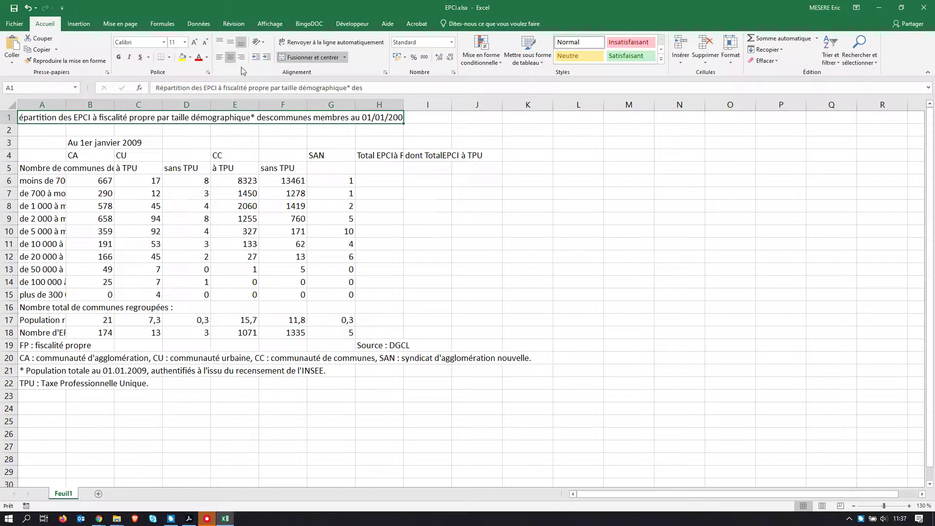
click(185, 43)
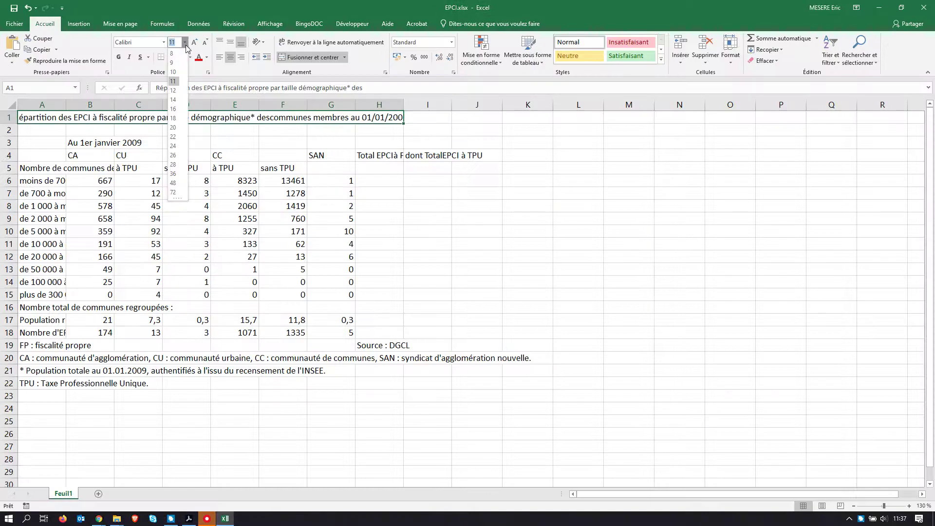
click(173, 136)
double_click(330, 122)
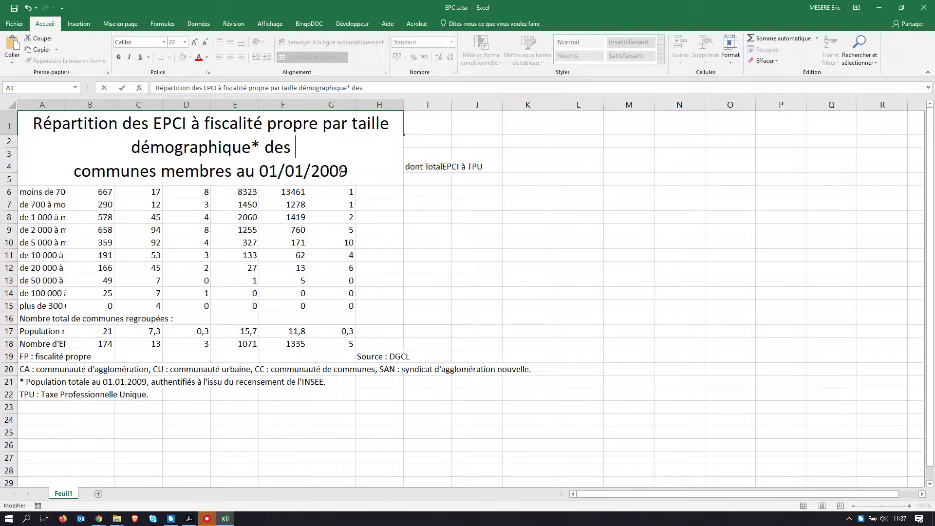
click(485, 206)
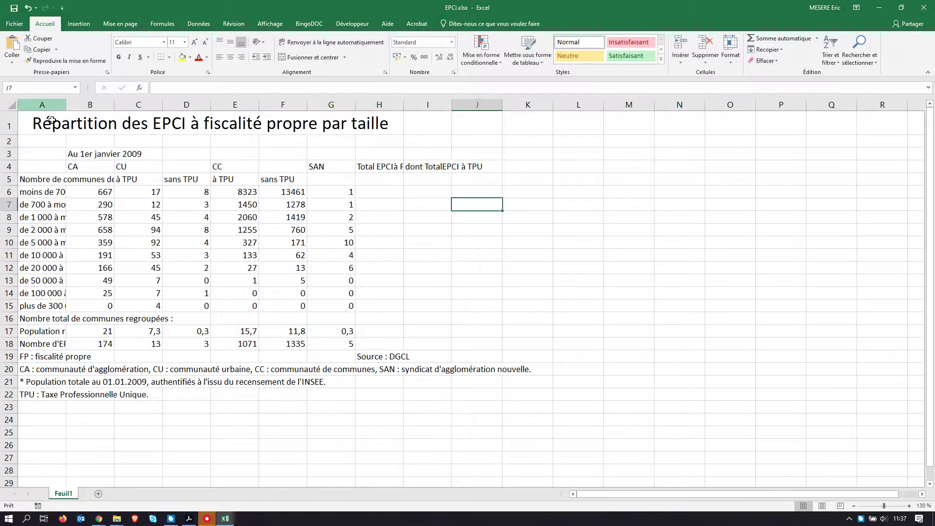
key(alt+Tab)
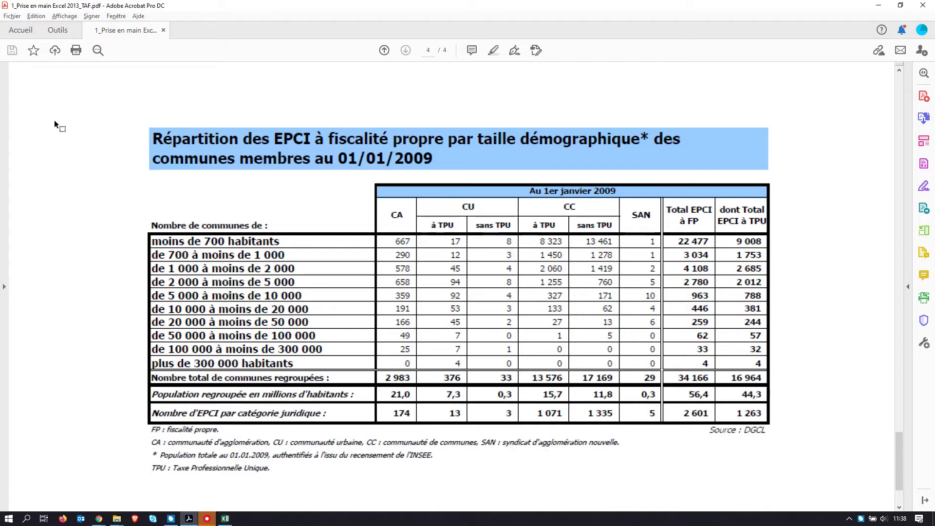
- Switch to Excel, set the title's font size to 16 and heighten row 1 to show both lines of its text
key(alt+Tab)
click(57, 121)
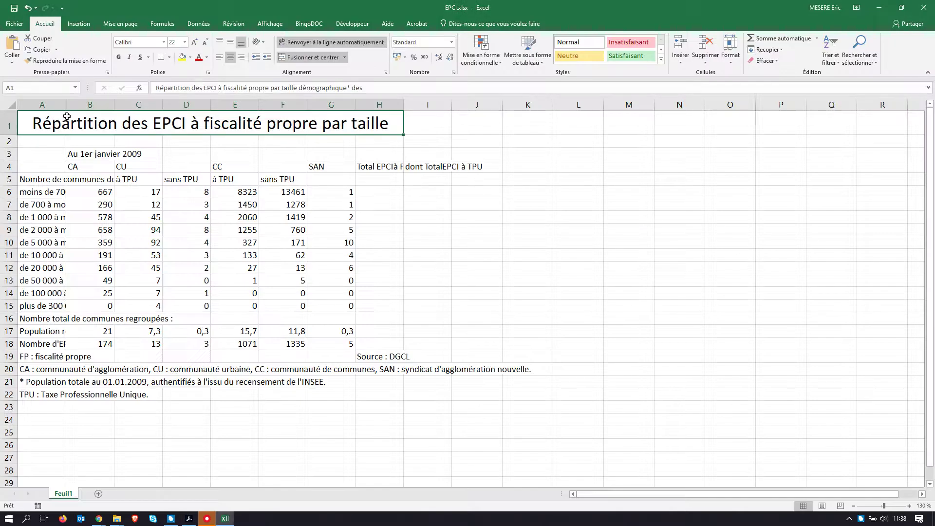
click(184, 43)
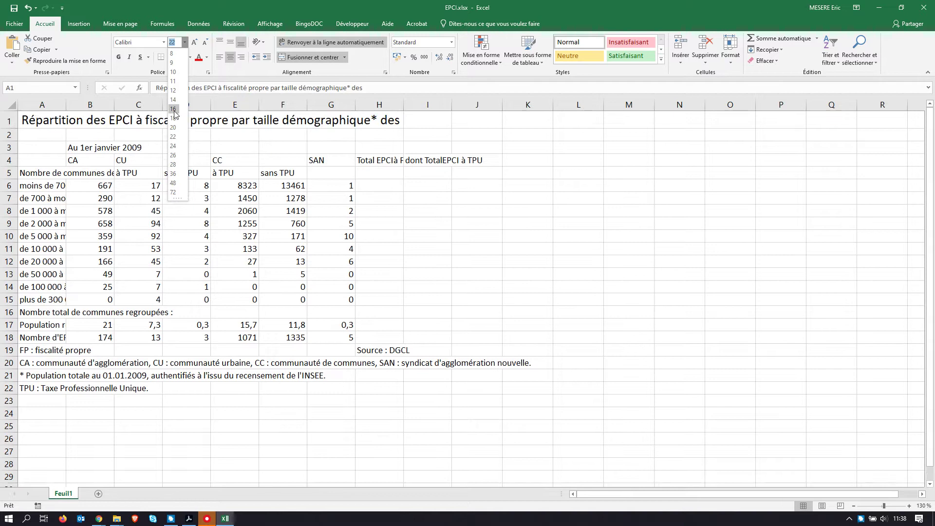
click(174, 109)
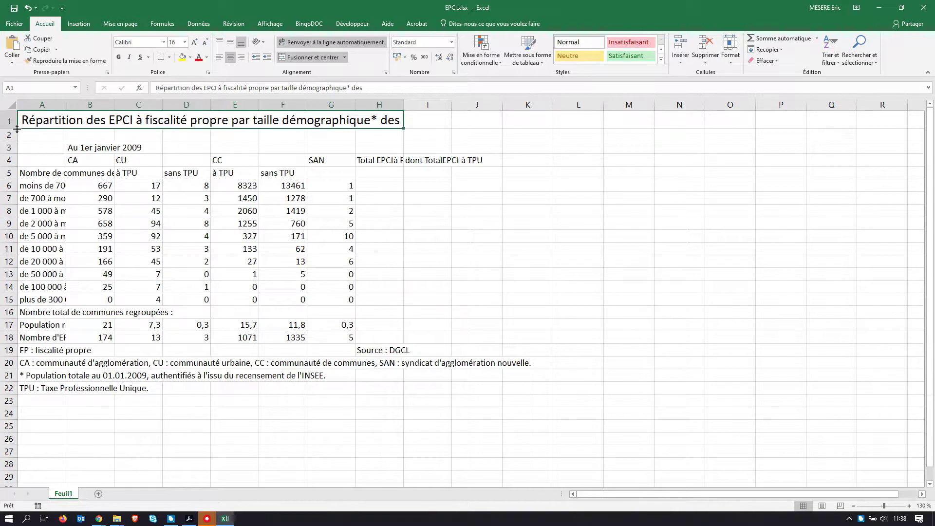
drag(18, 129, 12, 149)
- Left-align and bold the title to match the PDF model, and widen column A slightly so the bold text fits on two lines
key(alt+Tab)
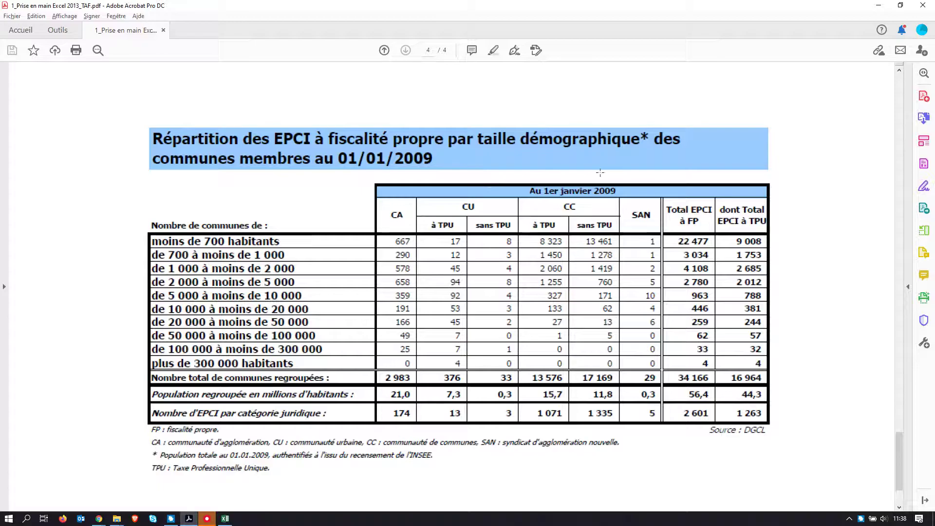
key(alt+Tab)
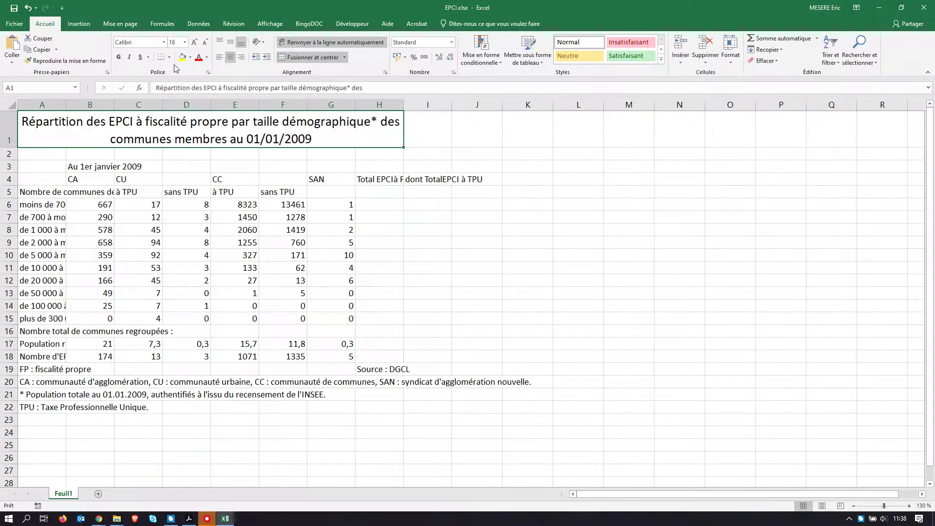
key(alt+Tab)
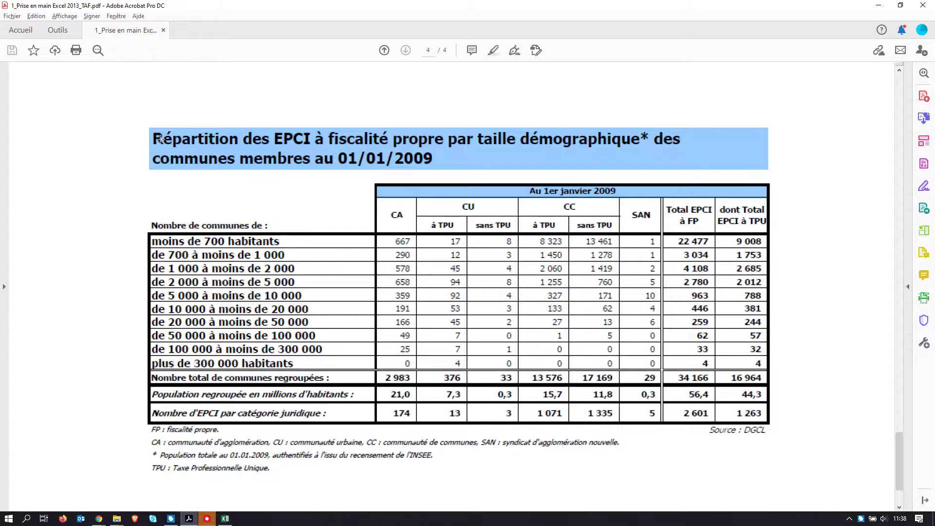
key(alt+Tab)
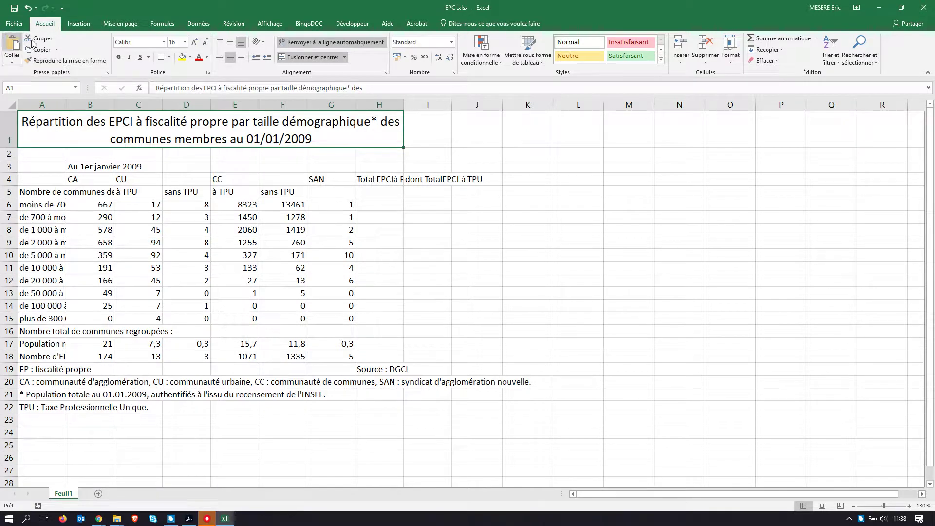
click(224, 59)
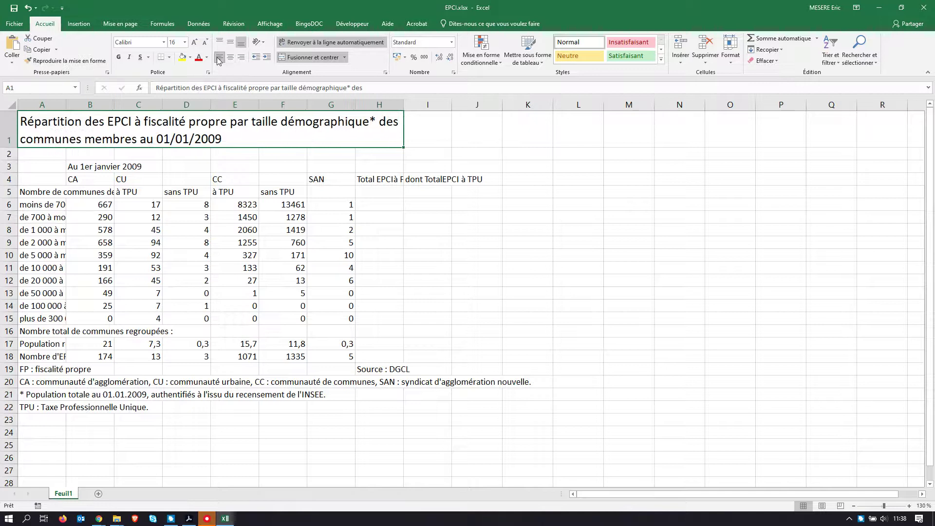
click(118, 58)
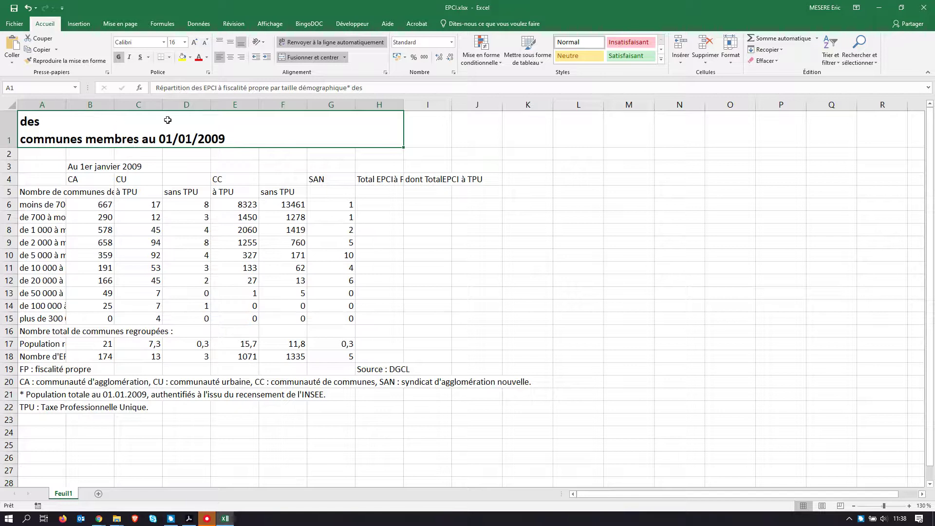
drag(67, 103, 90, 103)
- Fill the title cell with a light theme blue, using the title band in the PDF as reference
key(alt+Tab)
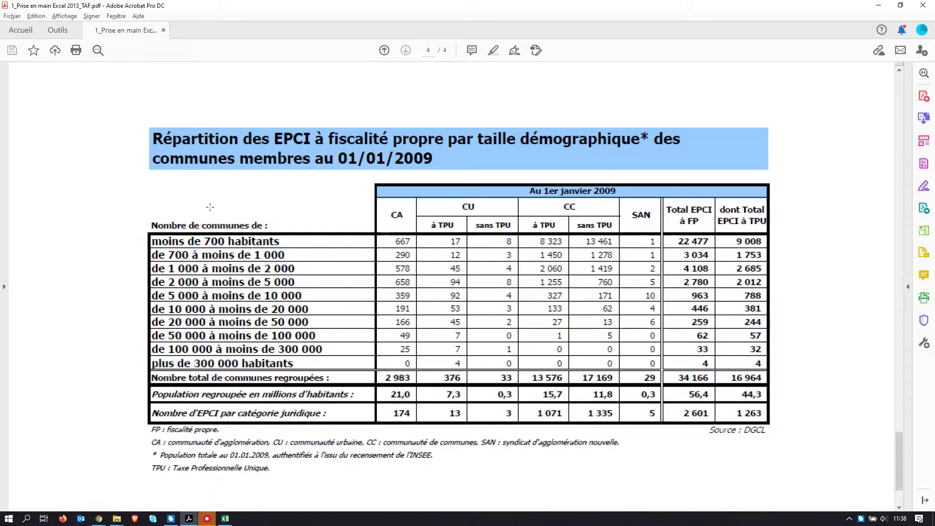
key(alt+Tab)
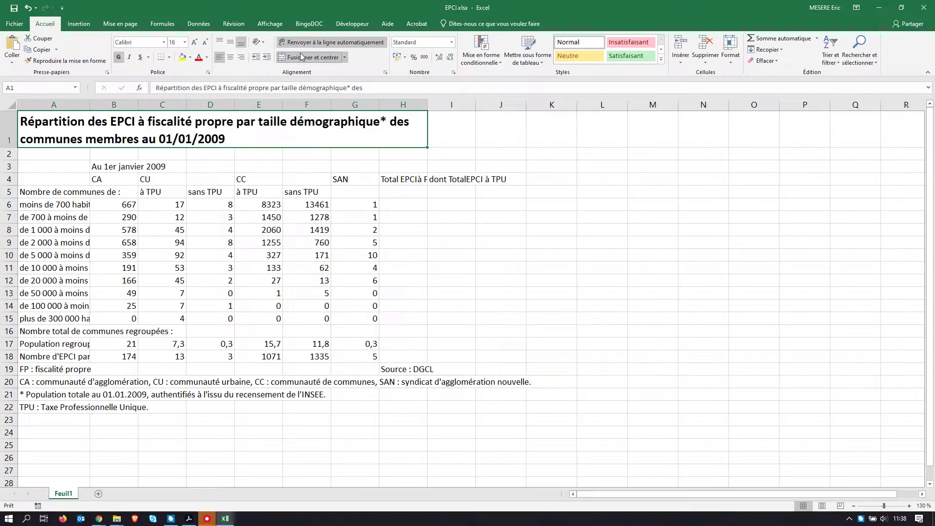
click(192, 57)
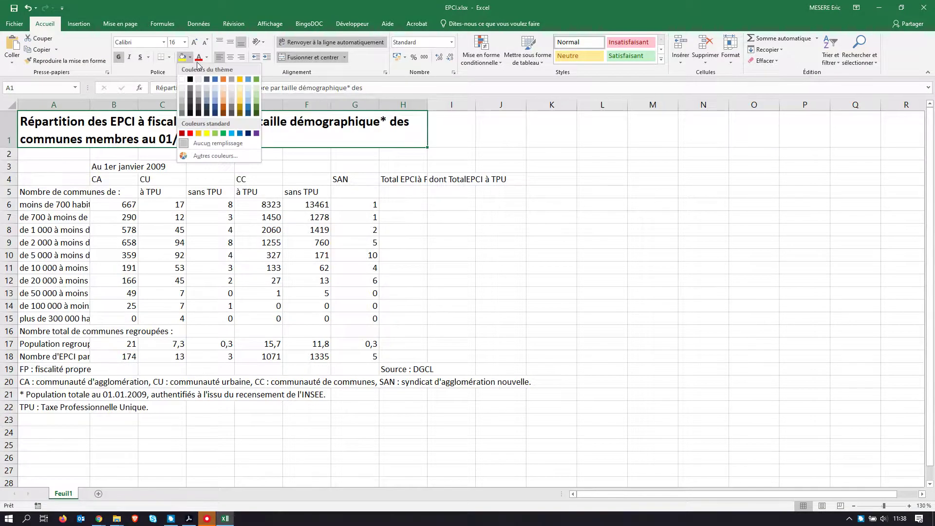
click(231, 134)
key(alt+Tab)
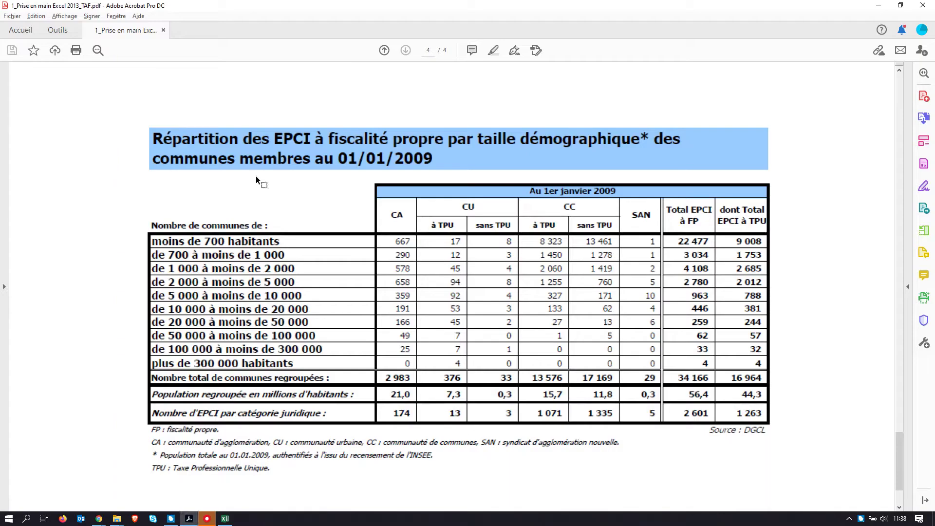
key(alt+Tab)
click(190, 58)
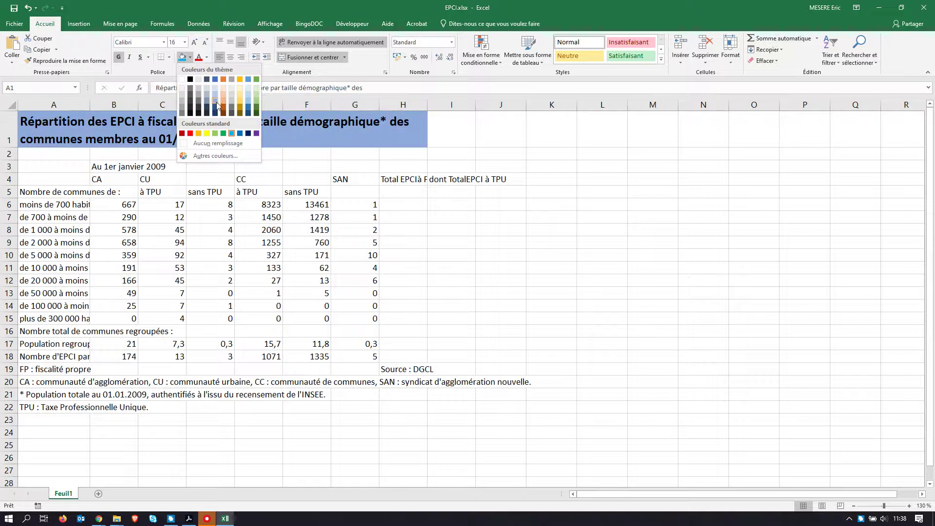
click(248, 104)
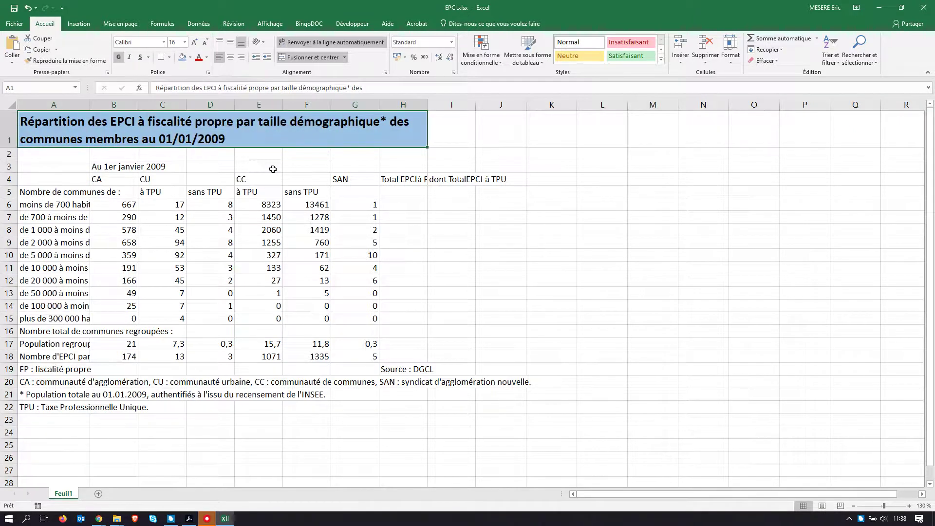
- Check the row labels in the PDF model and widen column A in Excel just enough to show the longest table label
click(340, 167)
key(alt+Tab)
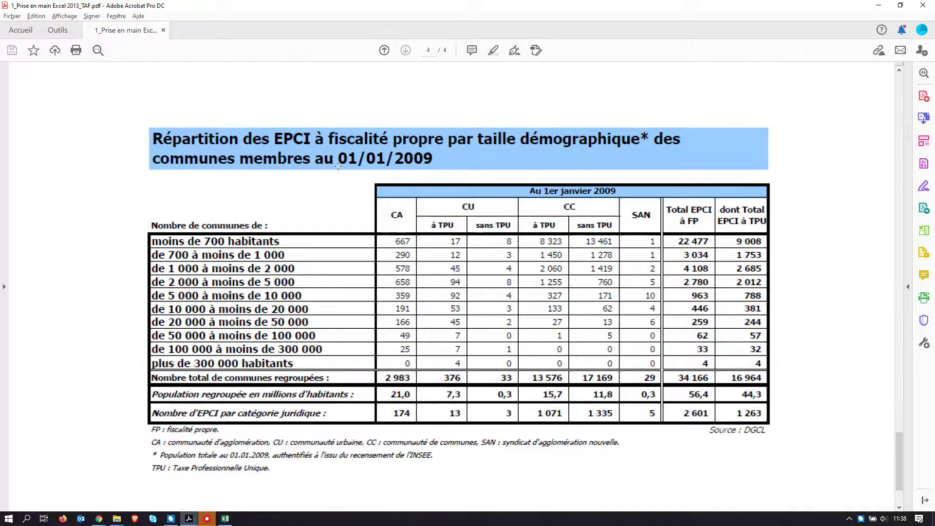
key(alt+Tab)
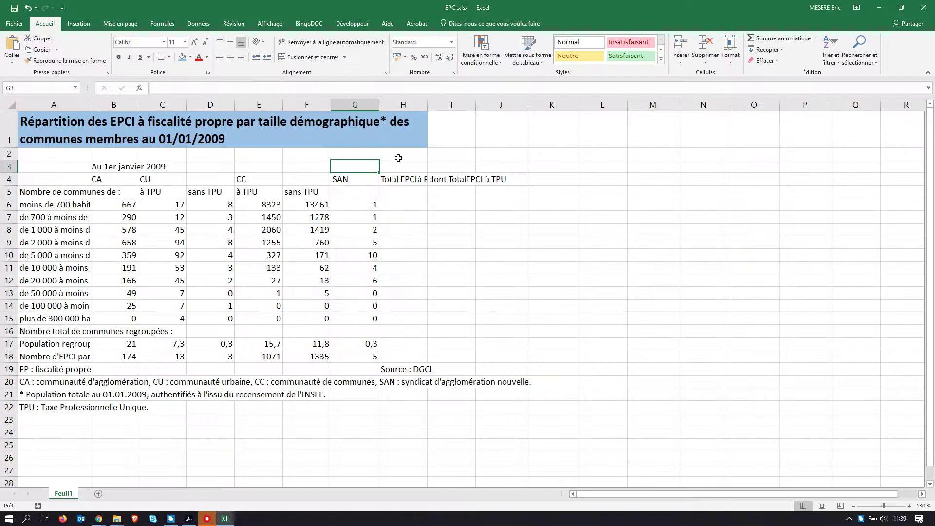
key(alt+Tab)
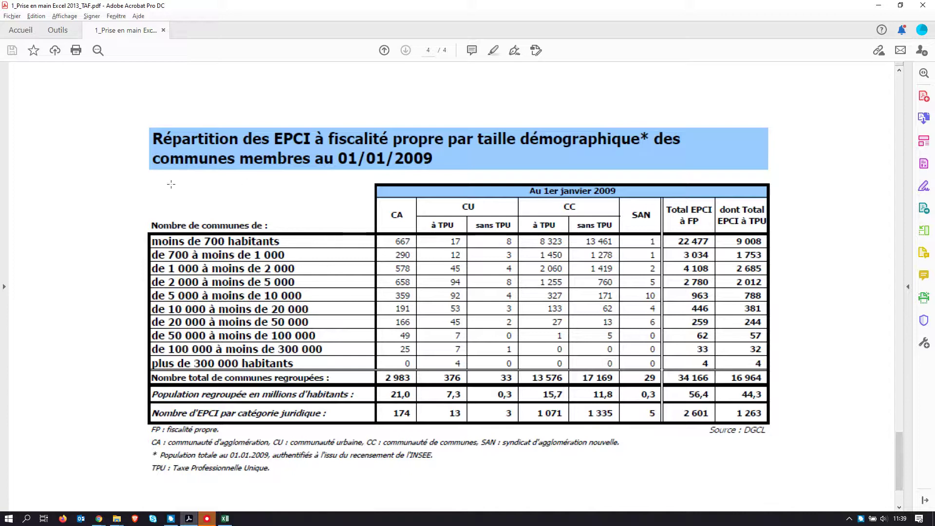
key(alt+Tab)
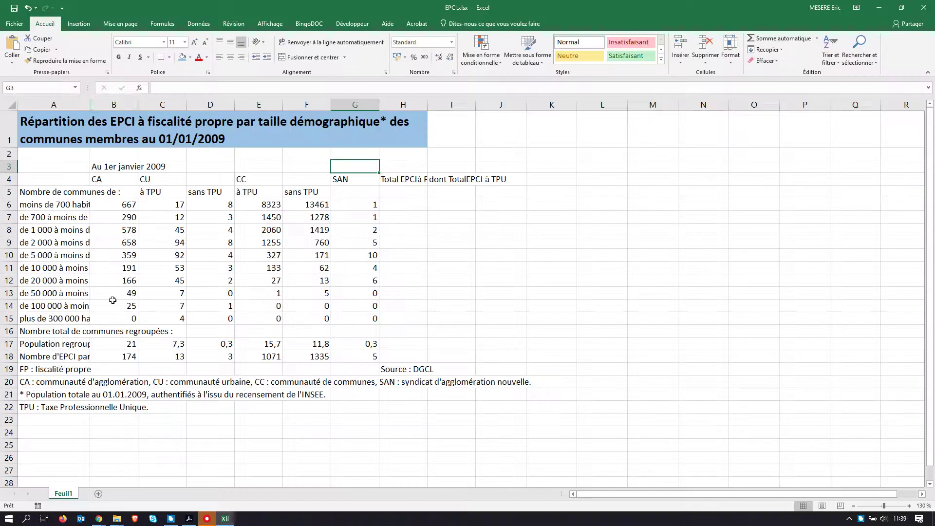
double_click(91, 104)
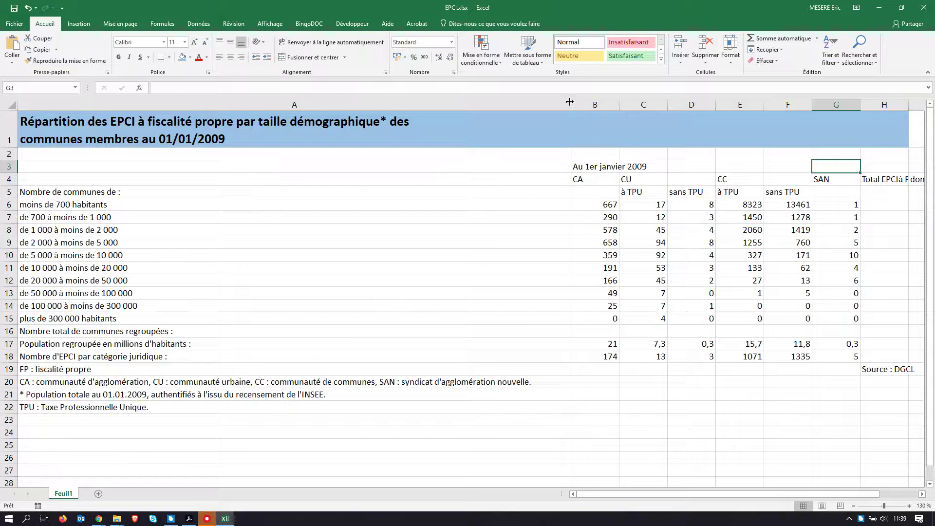
drag(572, 102, 199, 105)
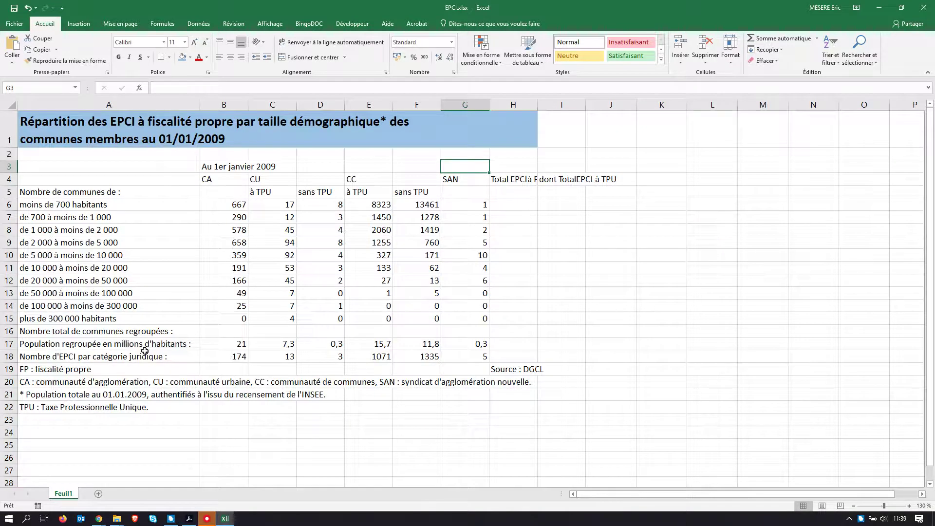
- Compare the column headings with the PDF model, and merge and centre "Au 1er janvier 2009" across B3:H3 in Excel
key(alt+Tab)
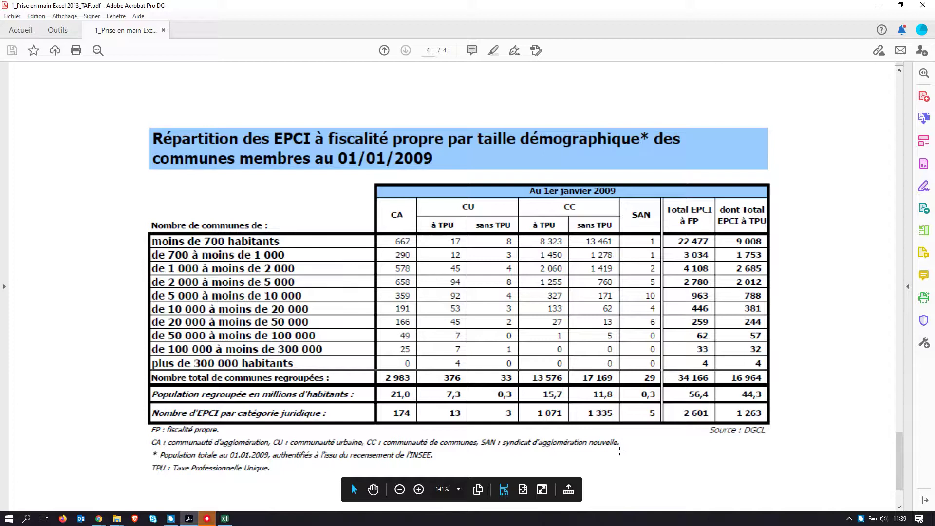
key(alt+Tab)
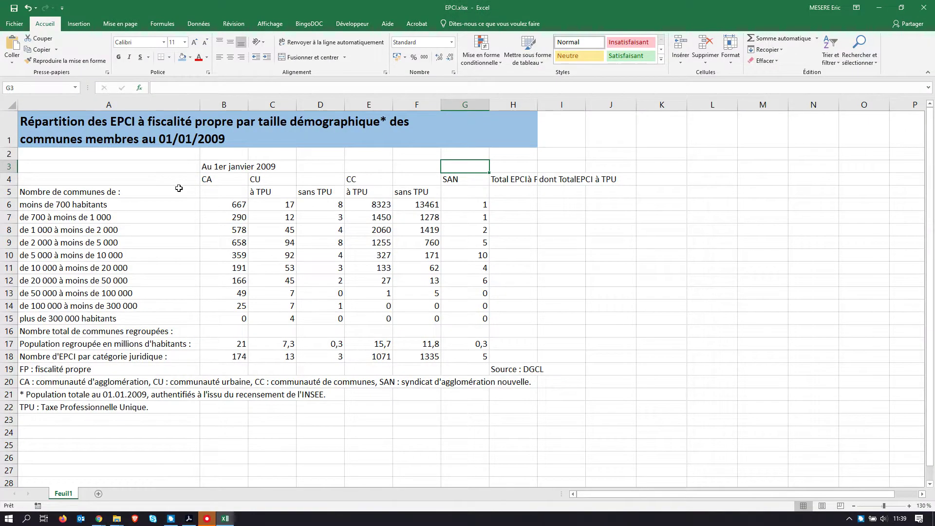
key(alt+Tab)
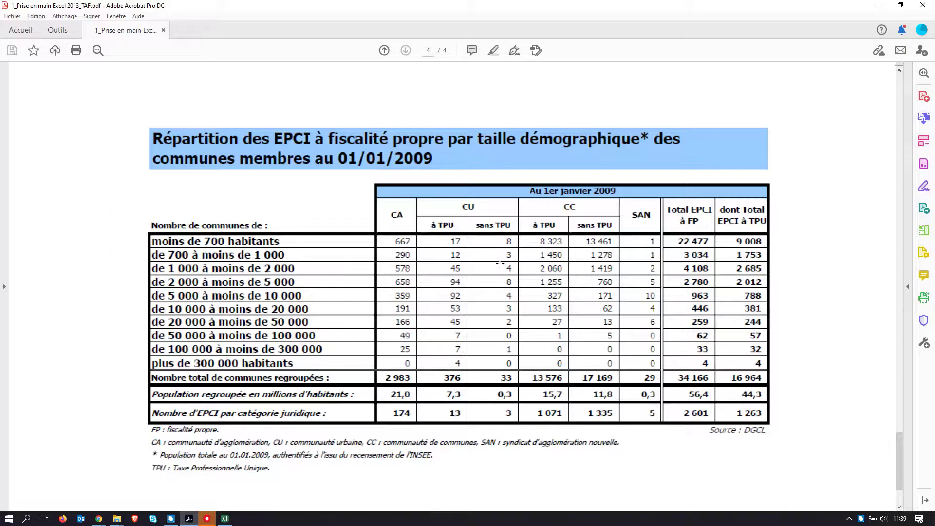
key(alt+Tab)
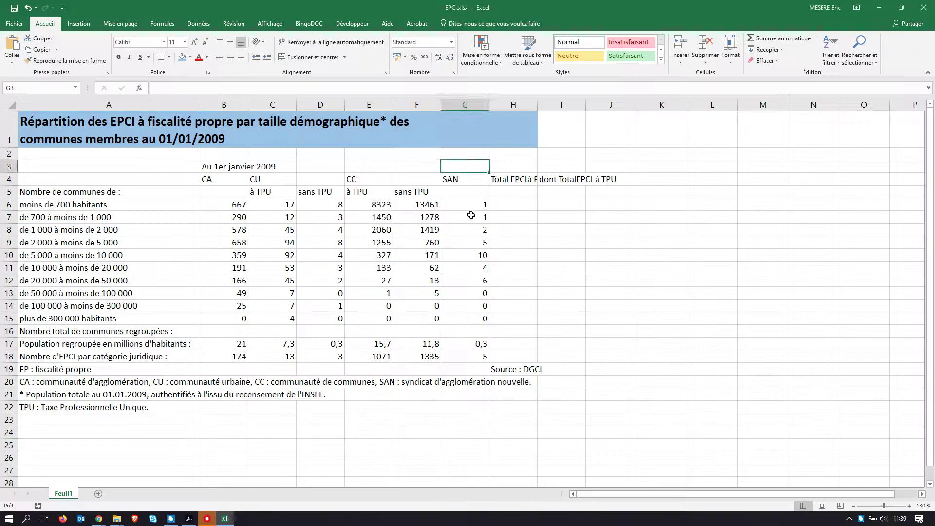
key(alt+Tab)
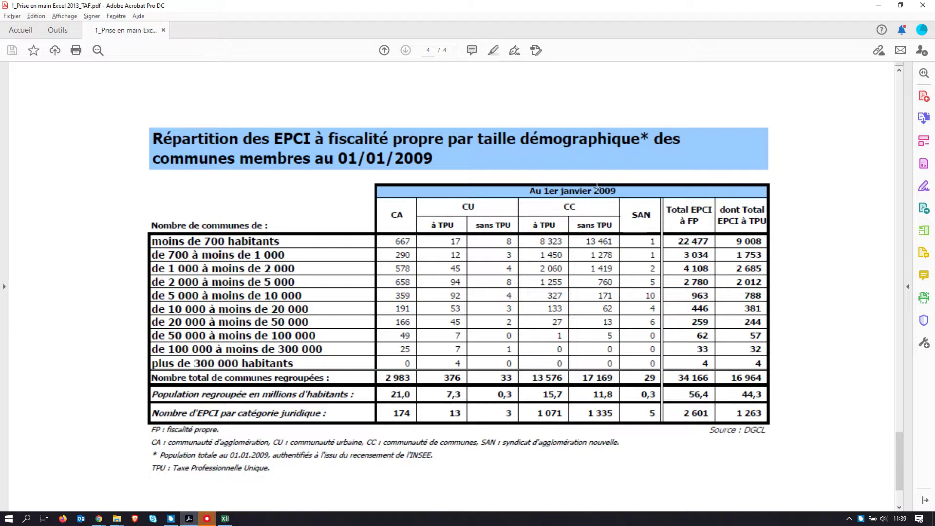
key(alt+Tab)
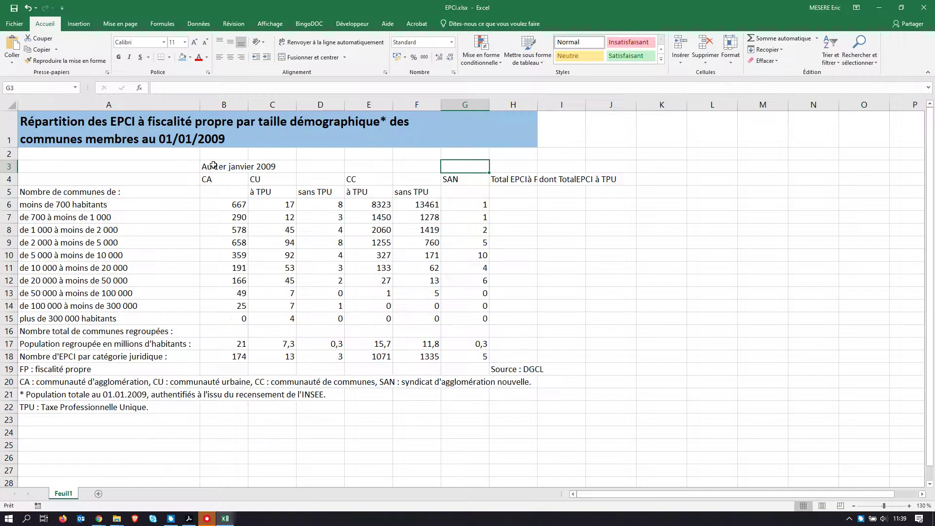
drag(211, 166, 516, 168)
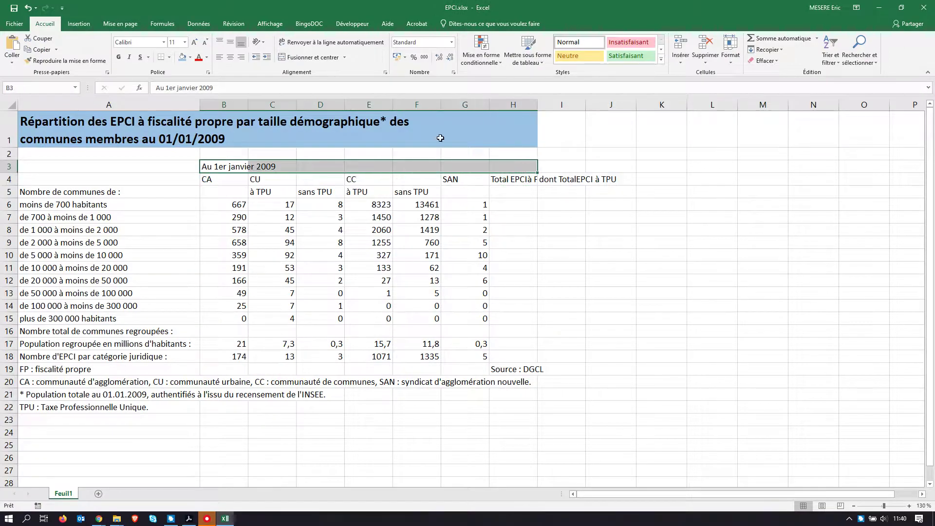
click(287, 58)
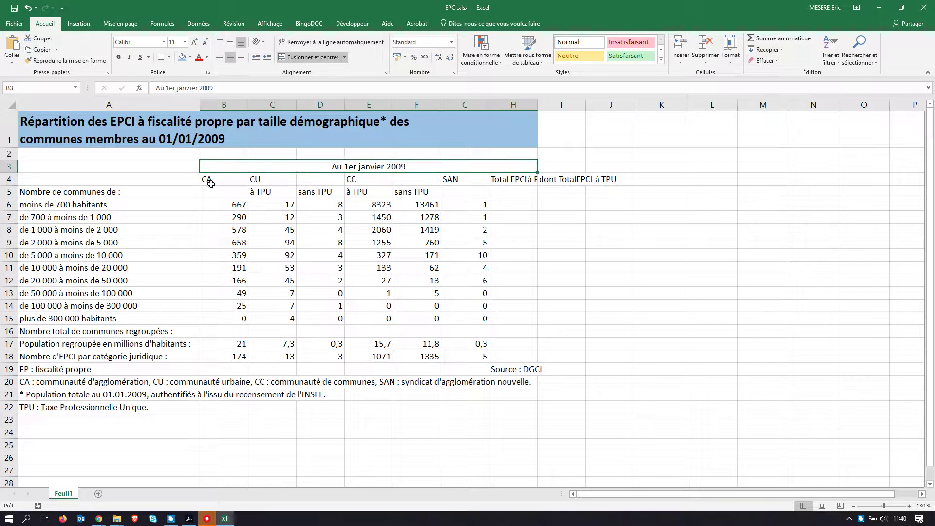
- Following the PDF model, merge and centre the CU heading across C4:D4 and the CC heading across E4:F4
key(alt+Tab)
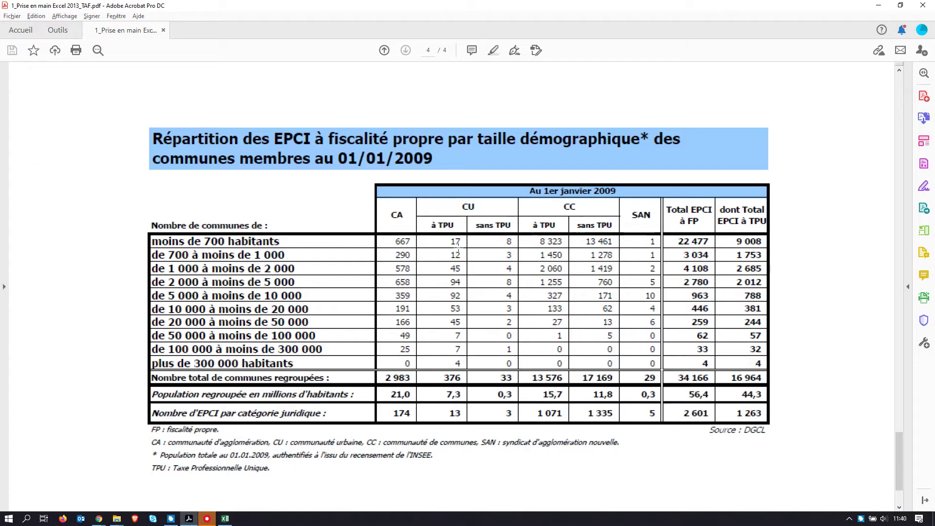
key(alt+Tab)
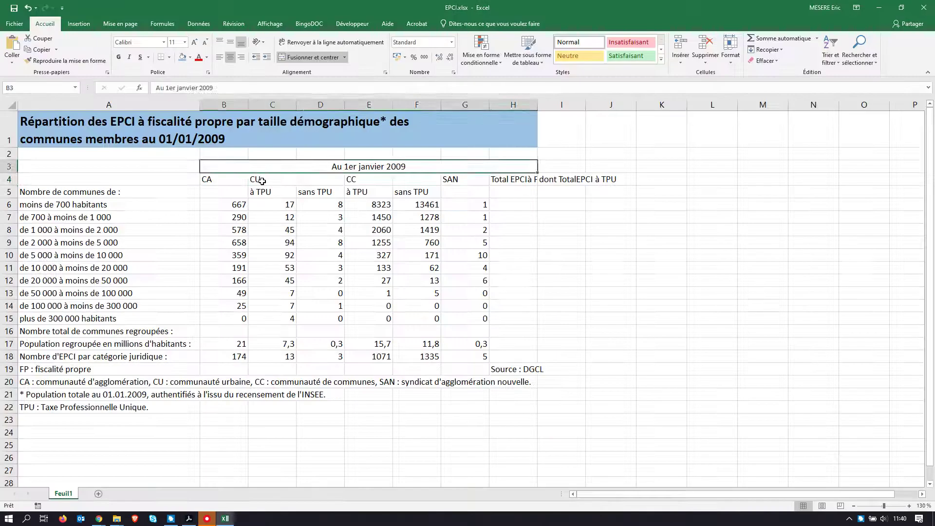
drag(260, 180, 402, 179)
click(312, 58)
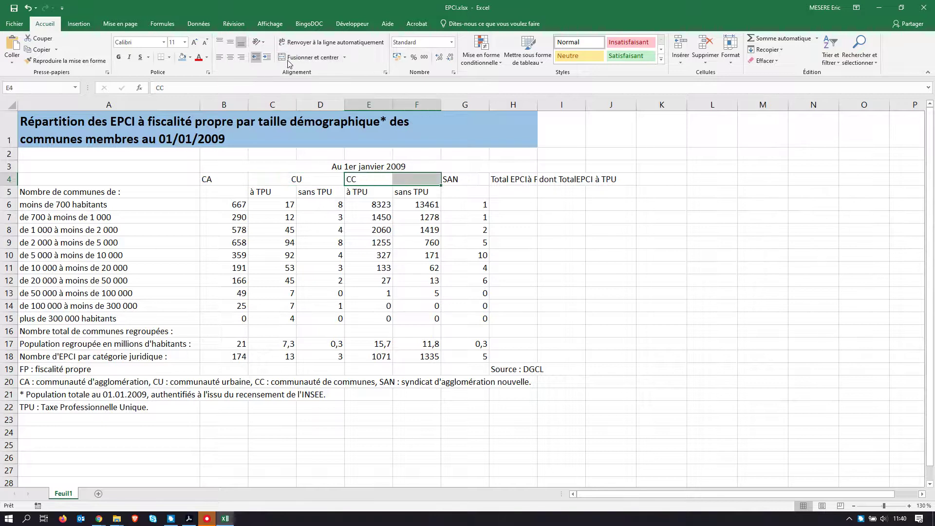
click(312, 58)
- Following the PDF model, merge and centre the SAN heading across G4:G5 in Excel and align it vertically in the middle
key(alt+Tab)
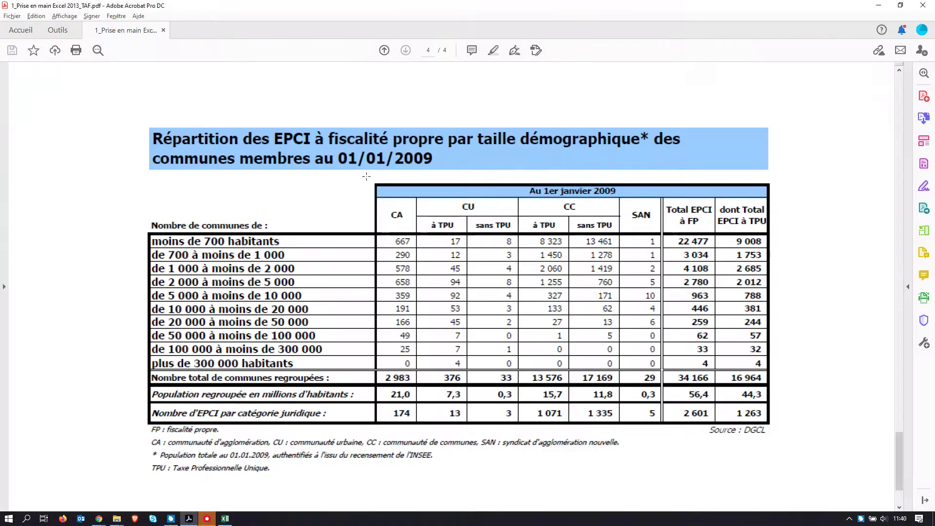
key(alt+Tab)
drag(464, 179, 464, 193)
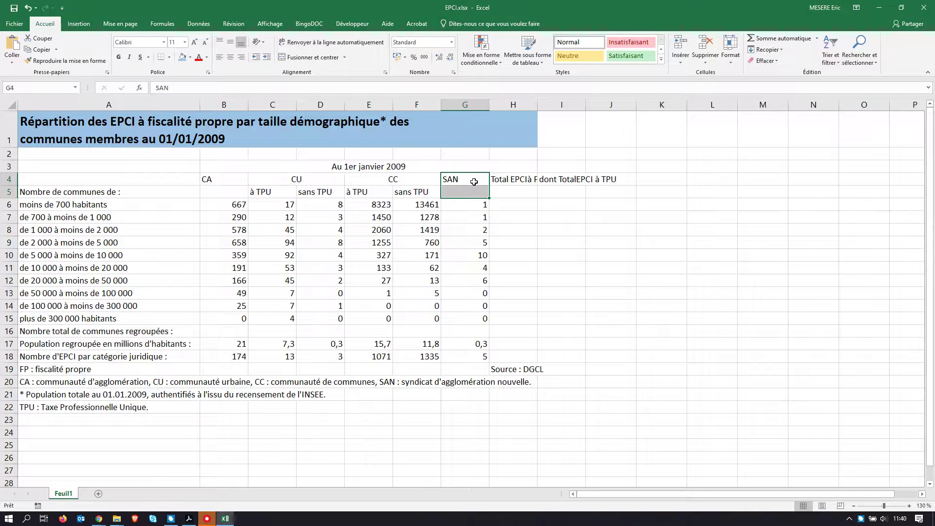
drag(464, 180, 468, 191)
key(alt+Tab)
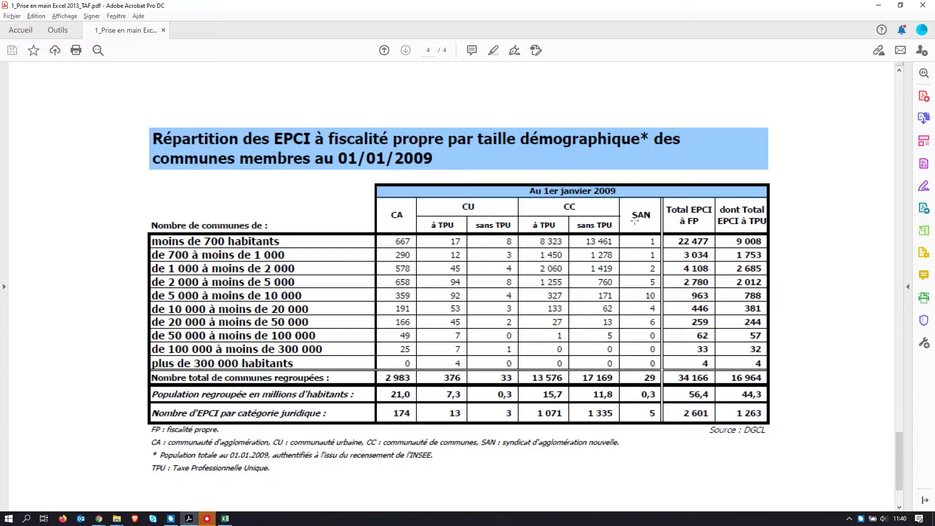
key(alt+Tab)
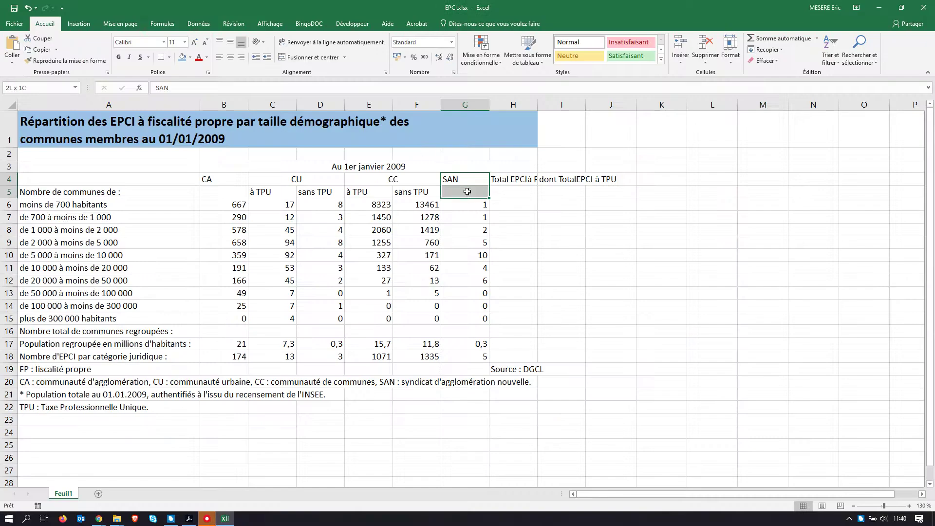
click(289, 58)
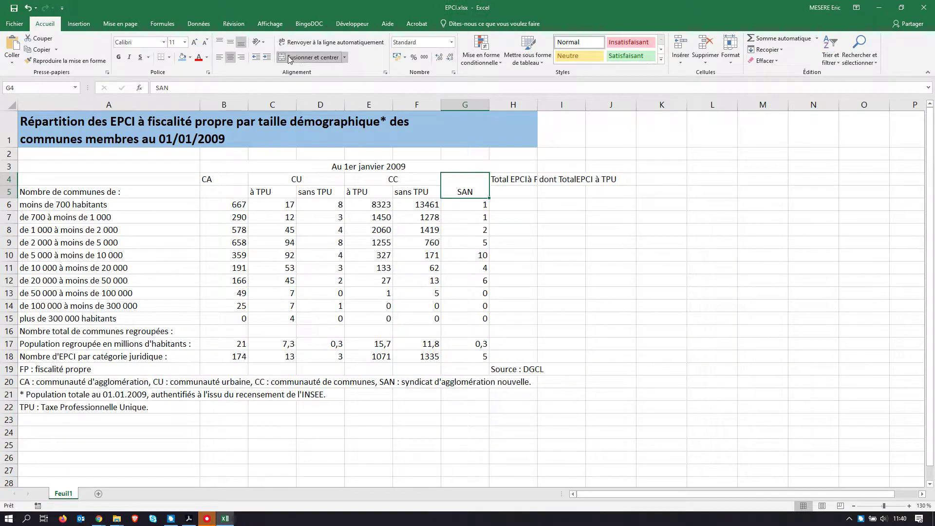
click(230, 42)
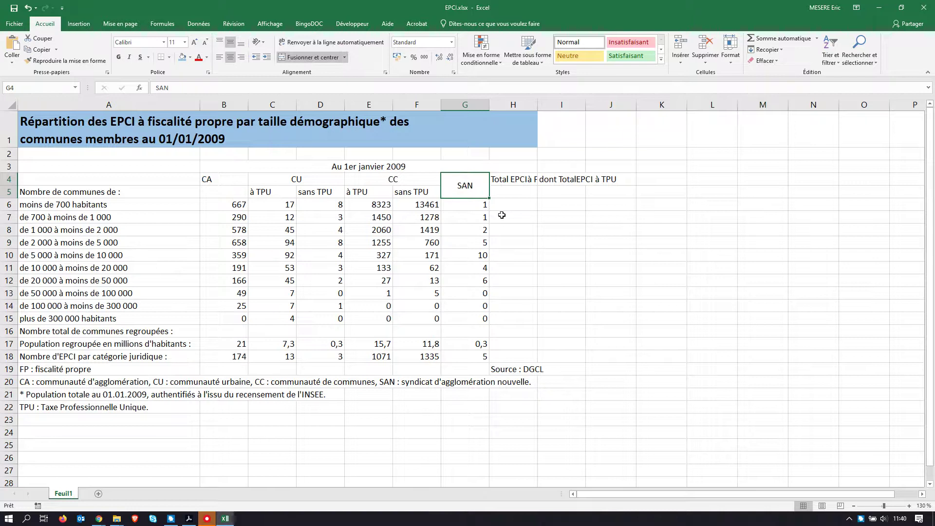
- Check the CA heading in the PDF model, and merge B4:B5 in Excel with the text centred horizontally and vertically
key(alt+Tab)
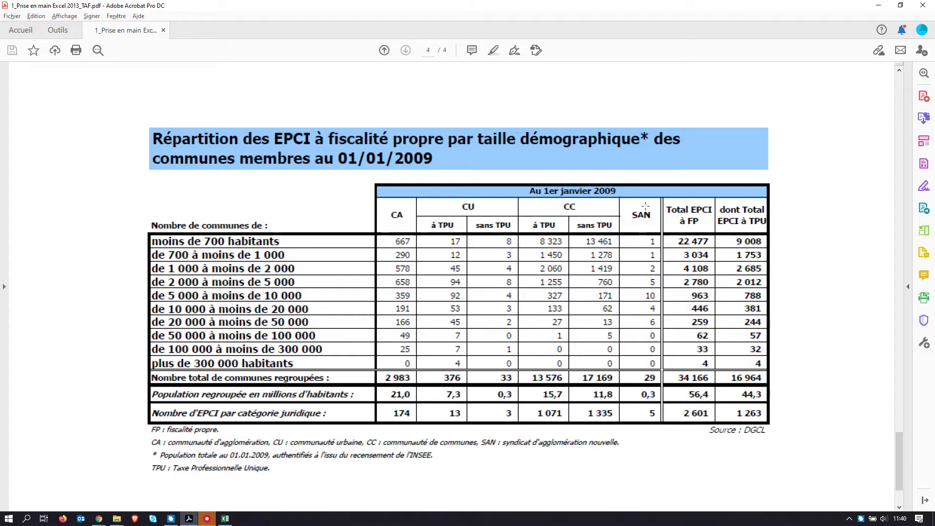
key(alt+Tab)
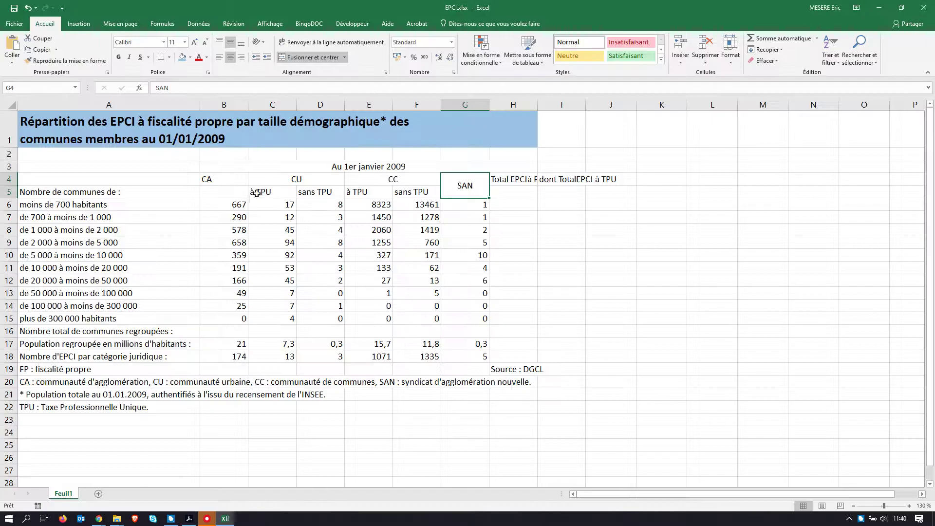
key(alt+Tab)
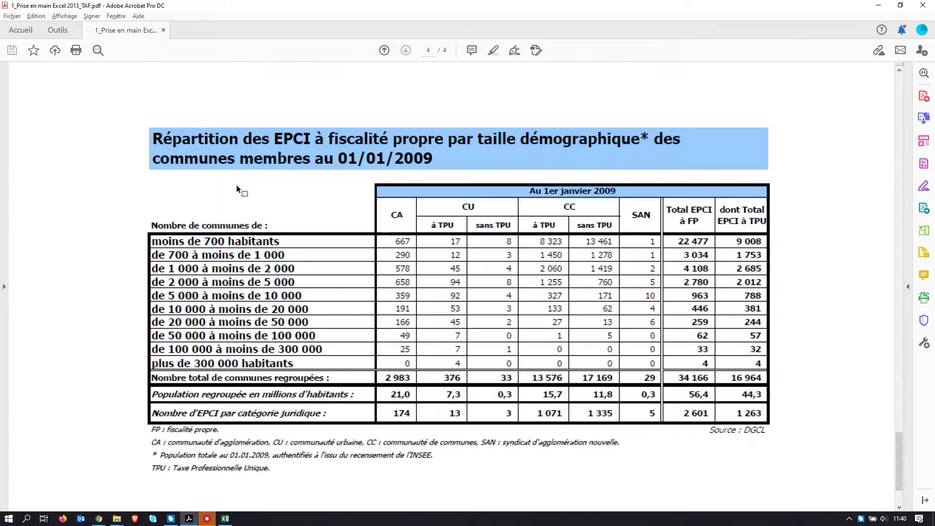
key(alt+Tab)
drag(238, 179, 237, 193)
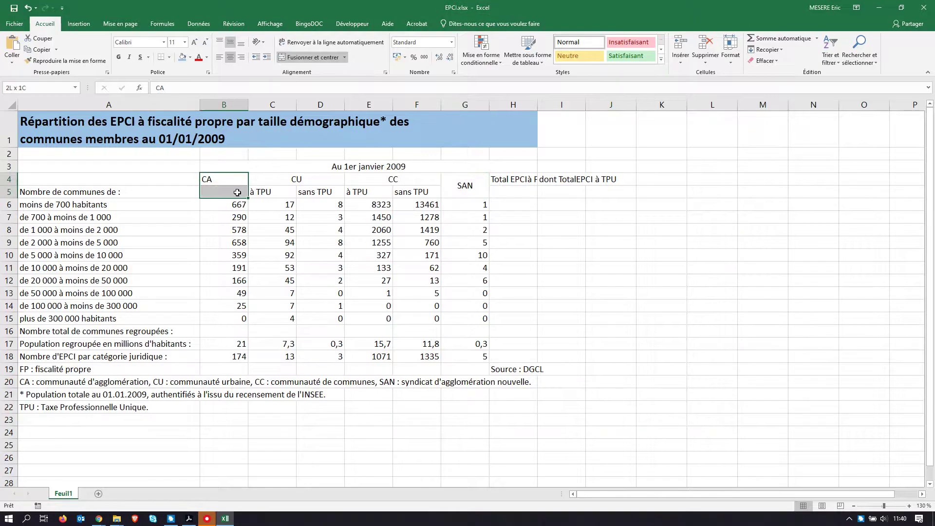
click(303, 59)
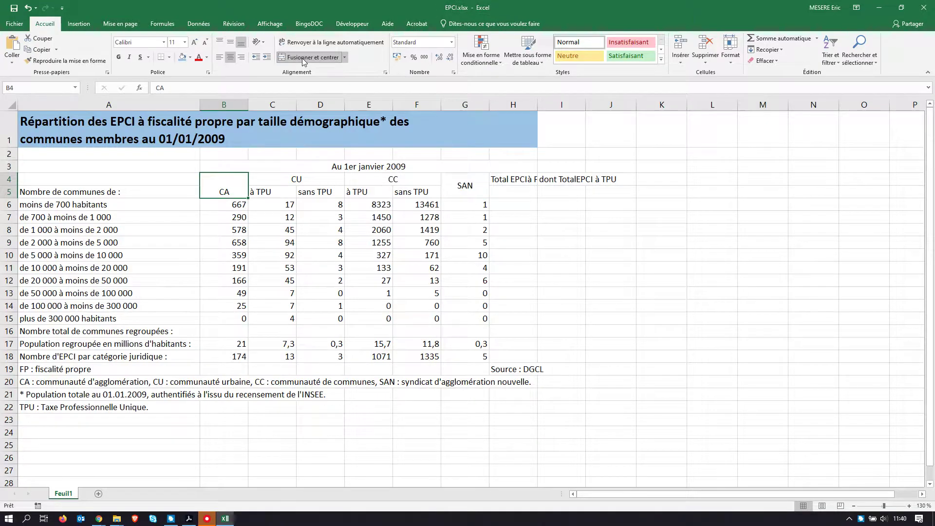
click(232, 45)
- Centre the "à TPU" and "sans TPU" sub-headings horizontally in cells C5:F5
drag(270, 193, 426, 194)
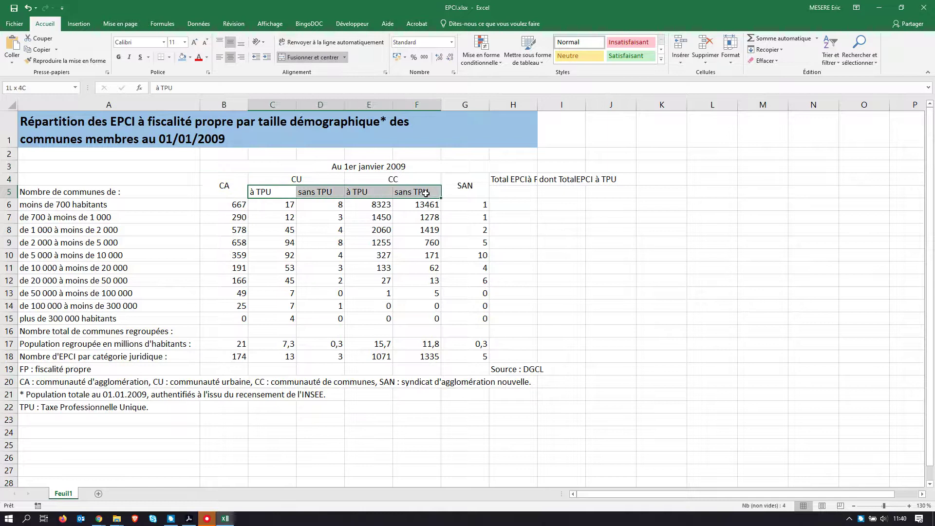
click(231, 57)
click(367, 231)
- Following the PDF model, merge and centre H4:H5 in Excel and wrap its "Total EPCI à FP" heading within the cell
key(alt+Tab)
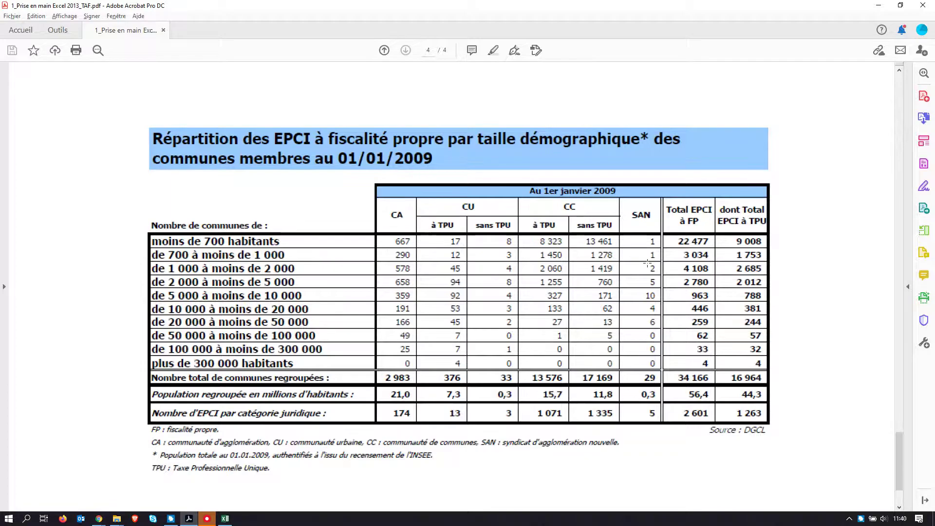
key(alt+Tab)
click(531, 180)
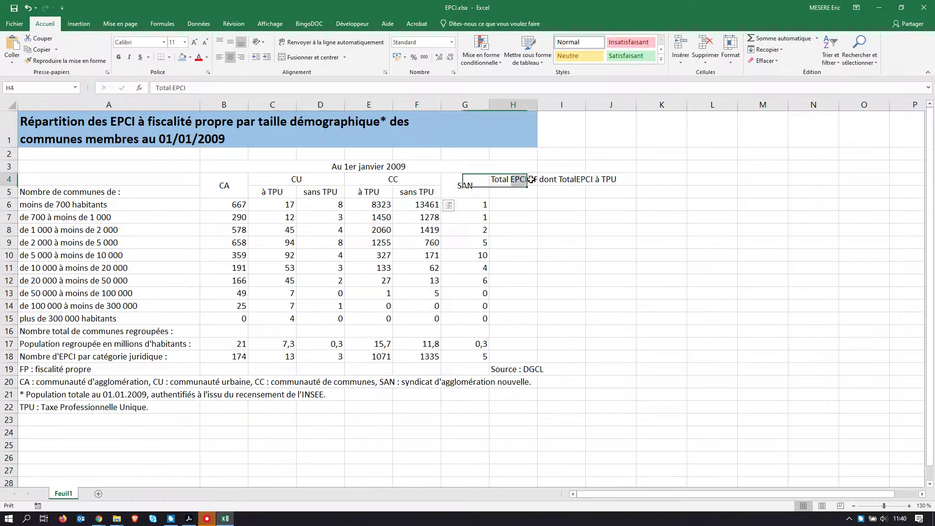
key(alt+Tab)
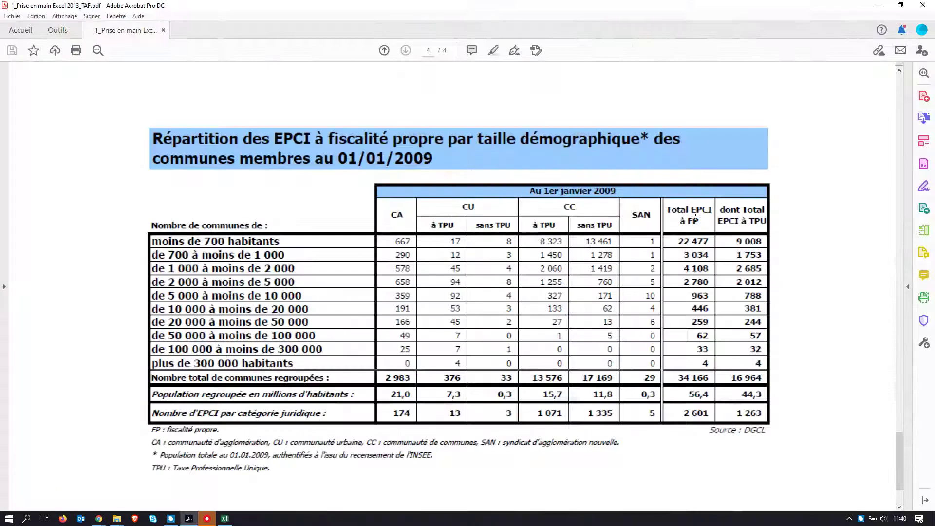
key(alt+Tab)
drag(512, 180, 511, 192)
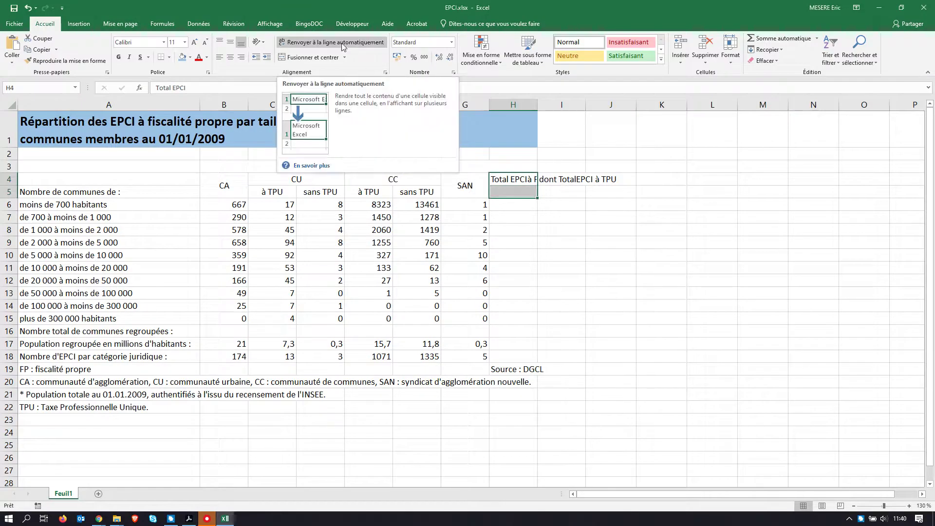
click(316, 57)
click(336, 44)
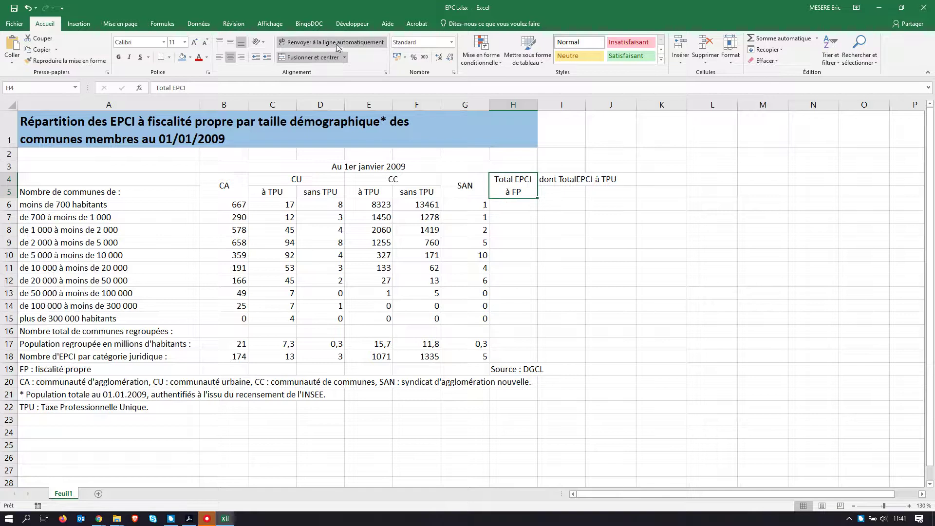
- Merge and centre I4:I5, wrap its "dont Total EPCI à TPU" heading, and compare the headings with the PDF model
drag(572, 182, 568, 193)
click(325, 57)
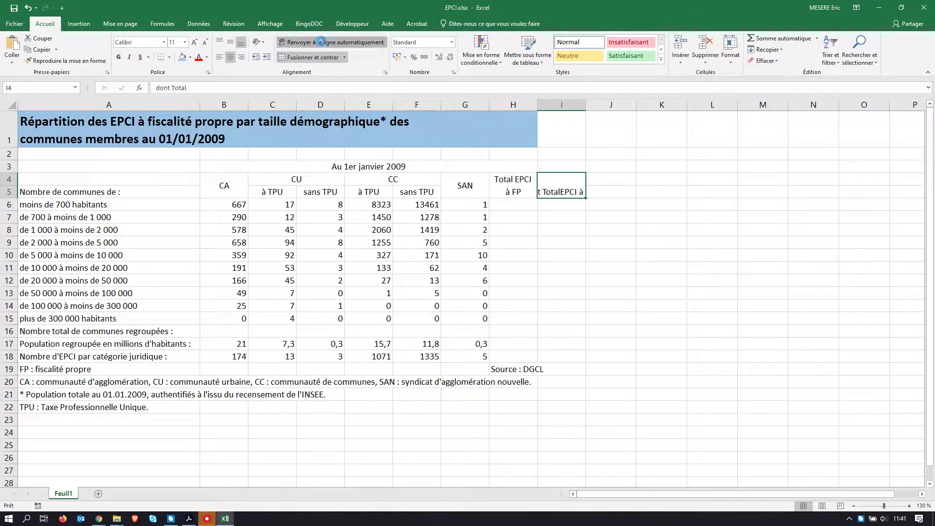
click(331, 43)
key(alt+Tab)
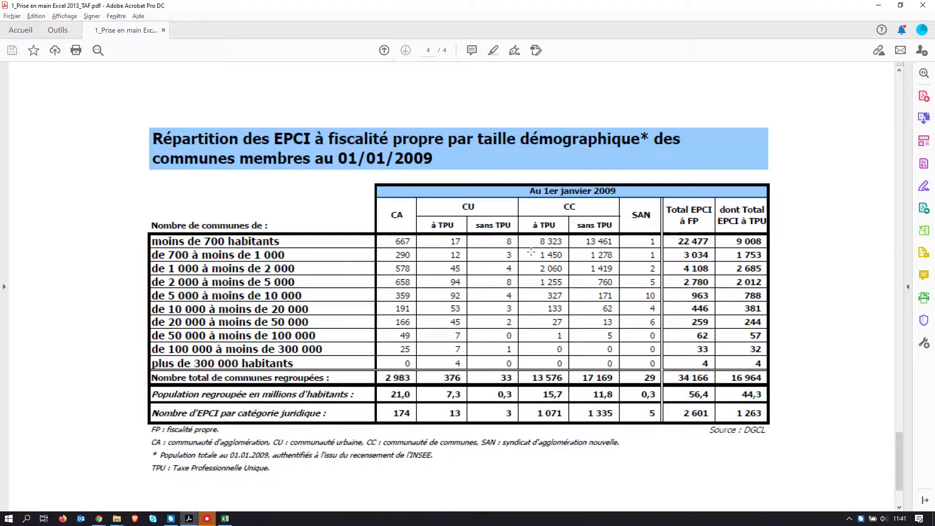
key(alt+Tab)
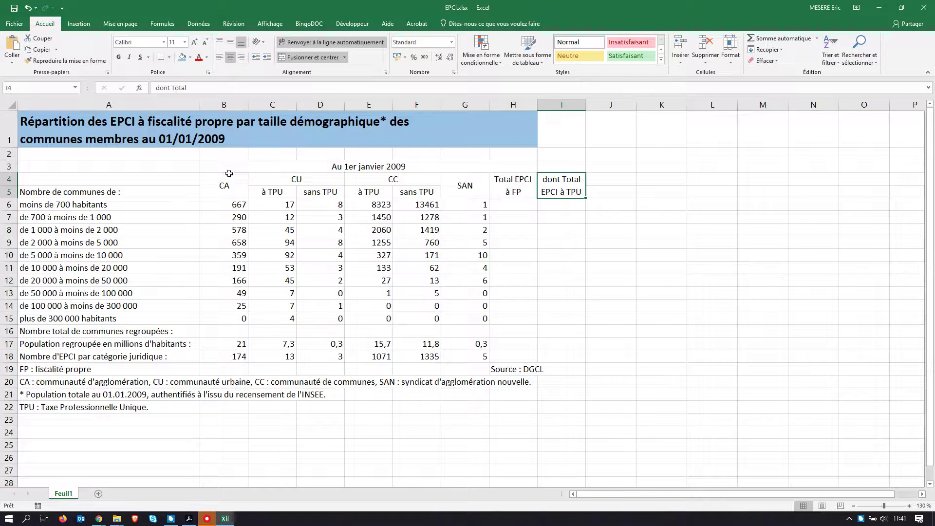
- Make the column headings in B3:I5 and the row labels in A5:A18 bold
drag(228, 171, 512, 186)
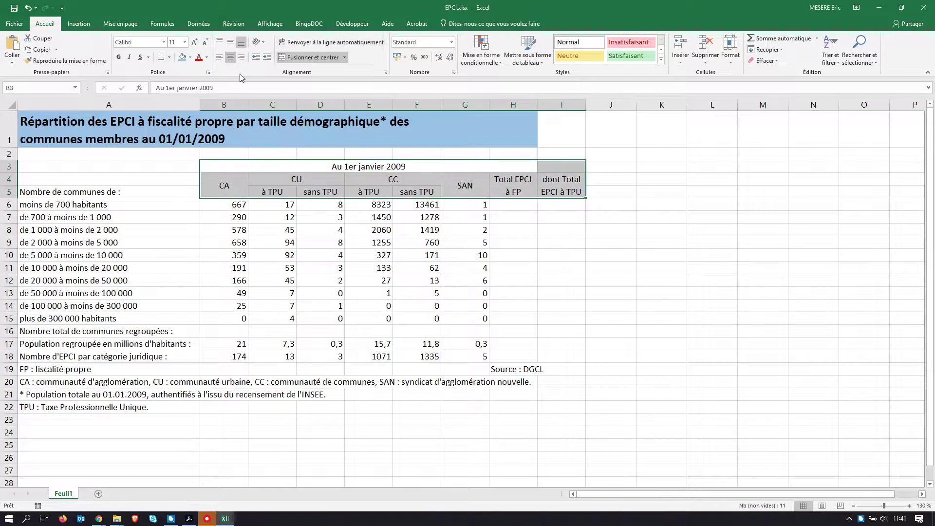
click(118, 57)
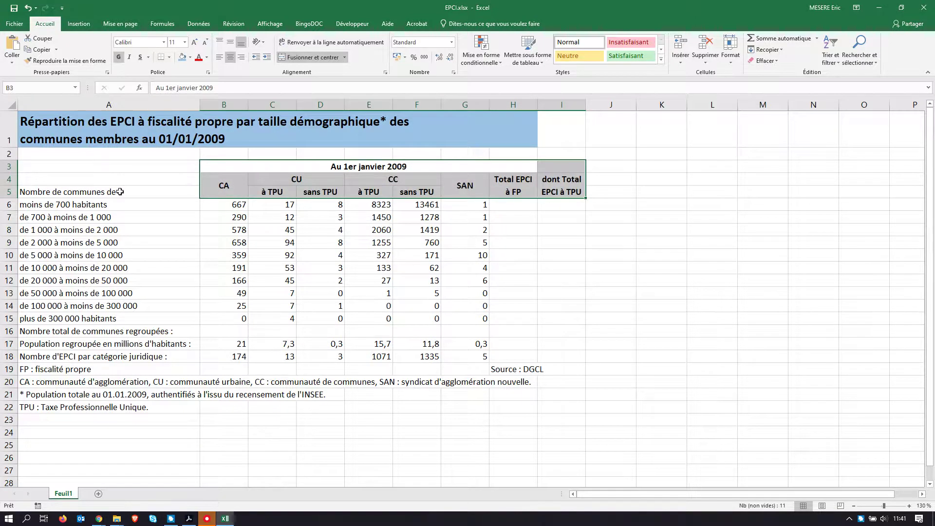
drag(124, 192, 100, 356)
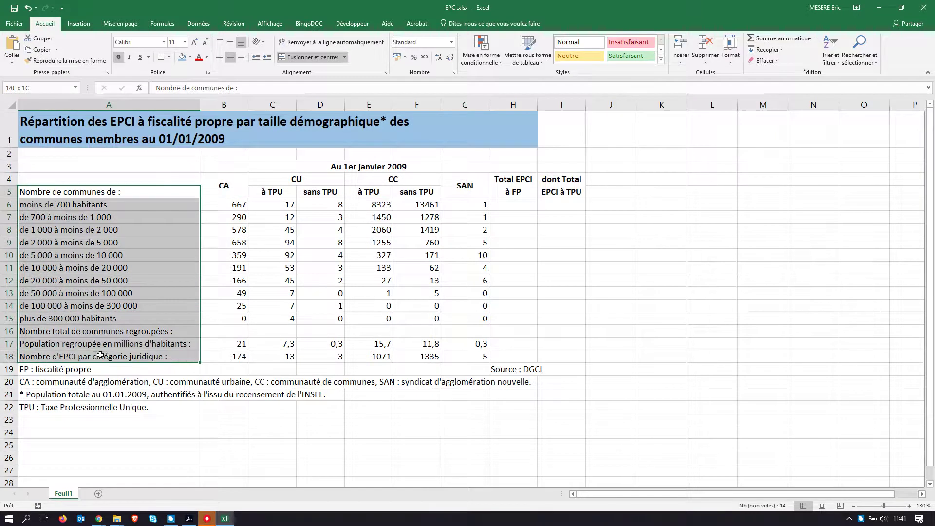
click(118, 57)
- Check the footnotes in the PDF model, and format the notes in A19:A22 in Excel as italic, non-bold text at size 9
key(alt+Tab)
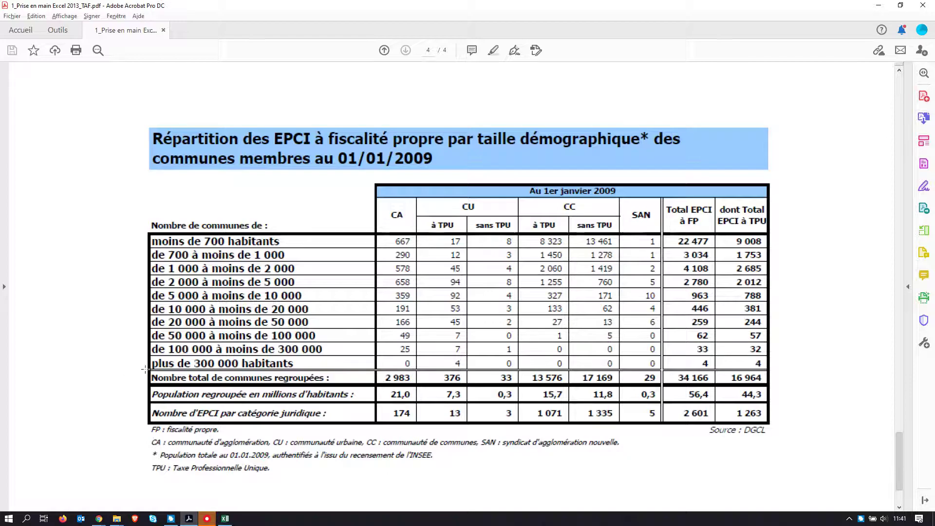
key(alt+Tab)
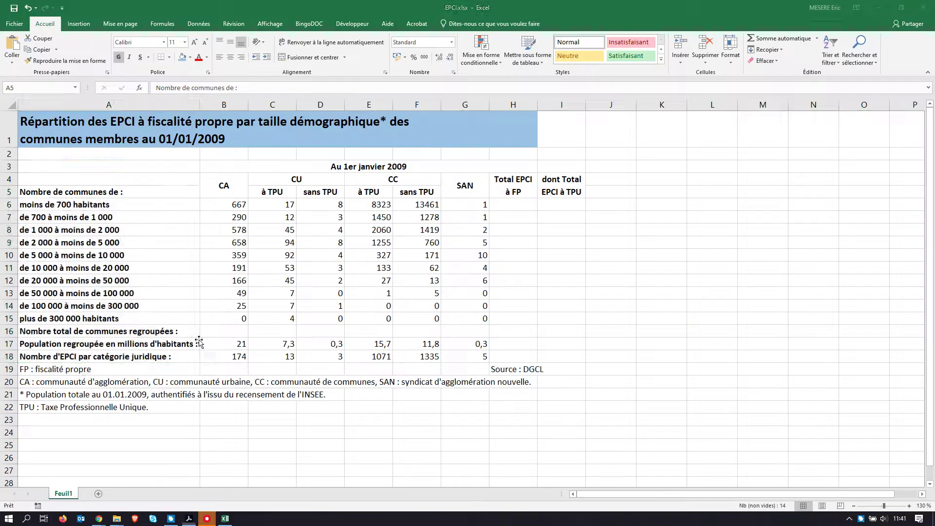
drag(64, 370, 107, 410)
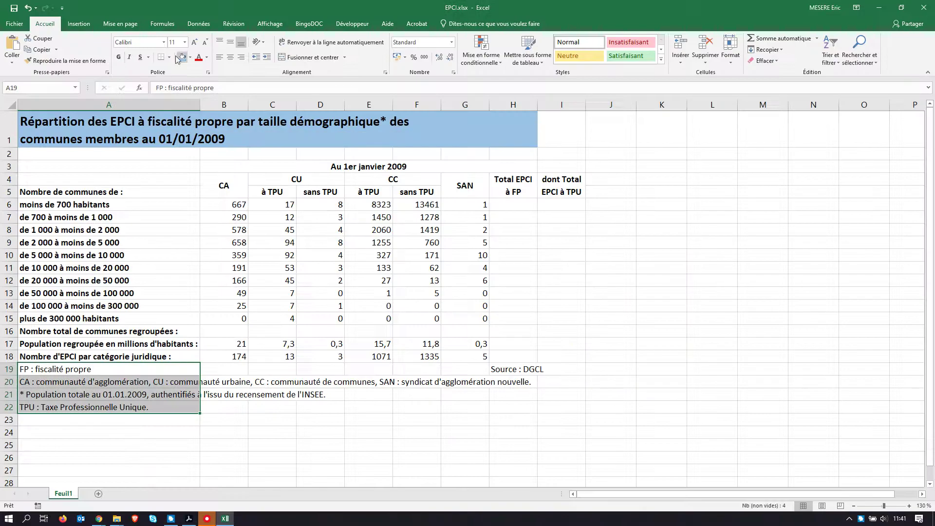
click(119, 57)
click(129, 57)
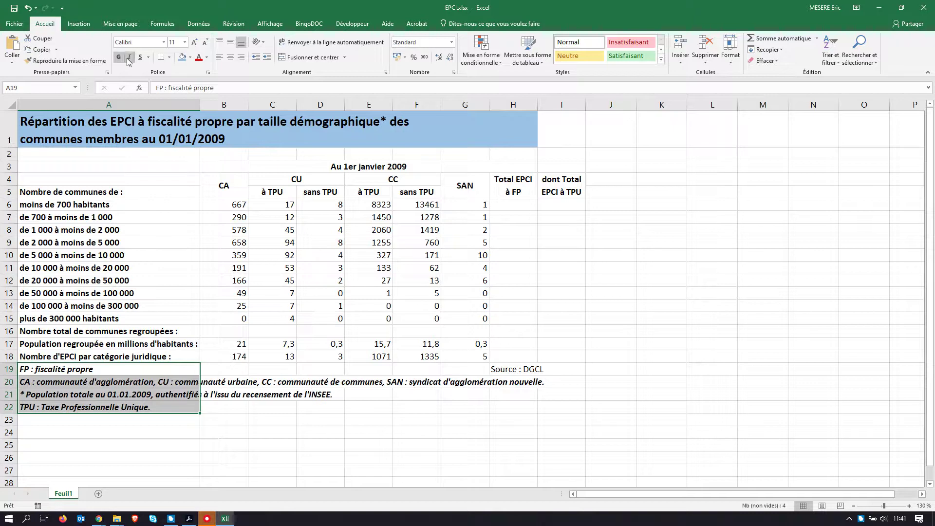
click(184, 43)
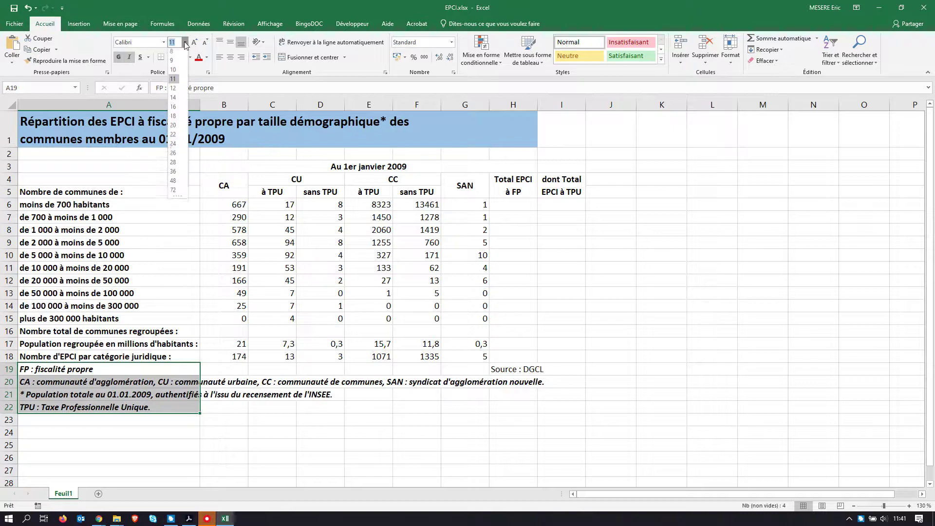
click(176, 66)
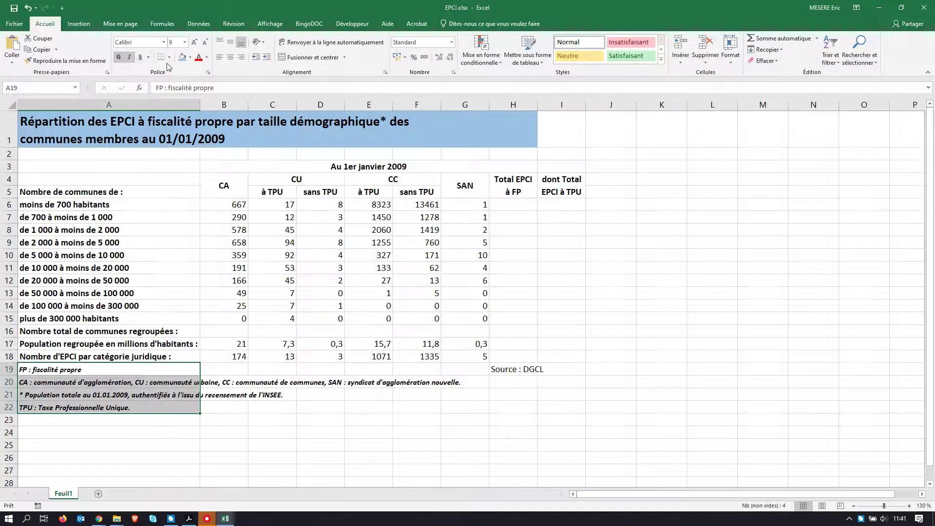
click(119, 57)
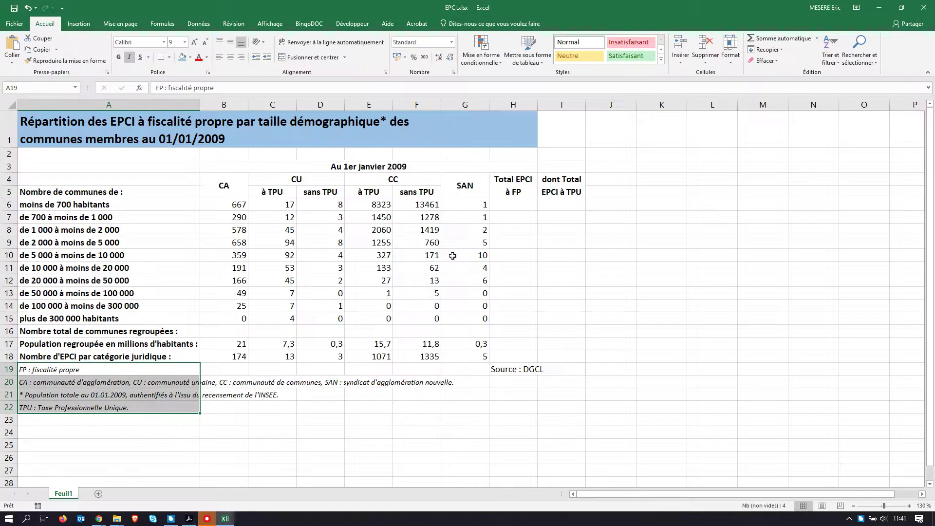
click(453, 254)
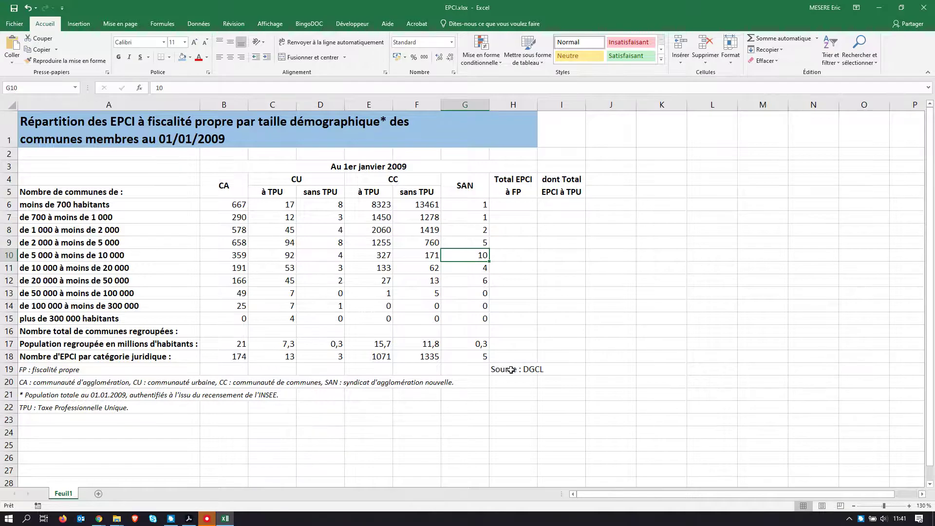
- Check the source note in the PDF model, and merge "Source : DGCL" across H19:I19 in Excel with right alignment
key(alt+Tab)
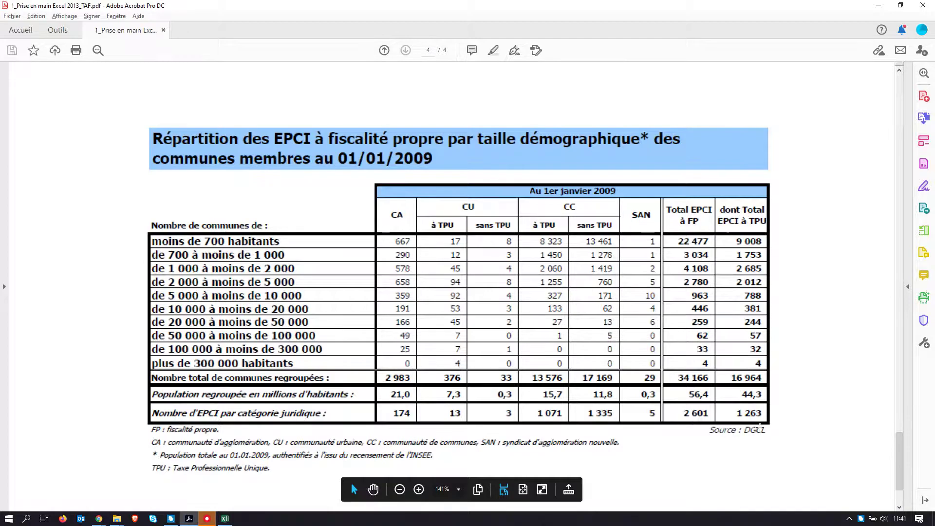
key(alt+Tab)
drag(502, 366, 560, 369)
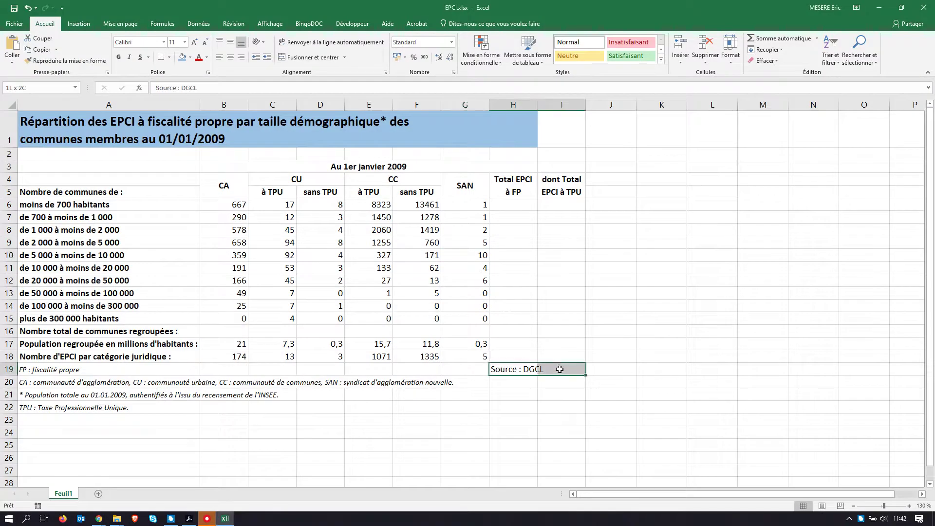
click(294, 58)
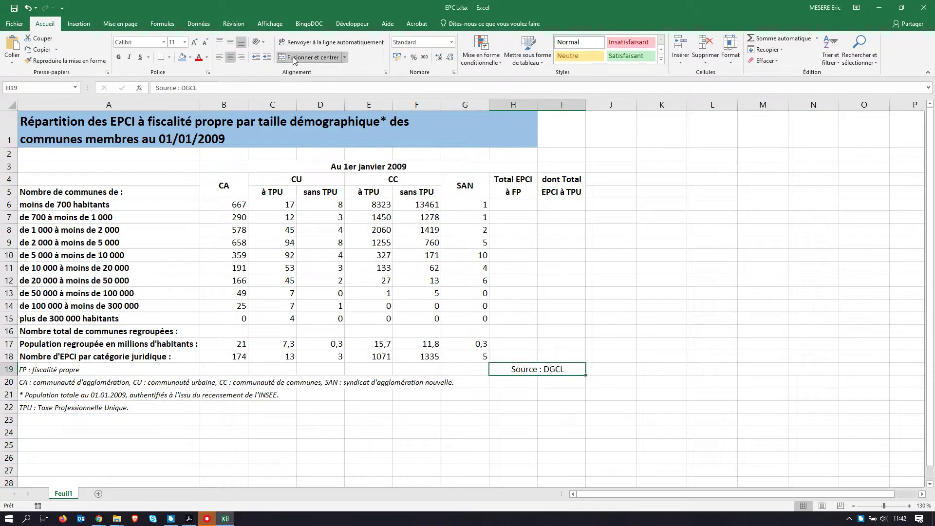
click(241, 57)
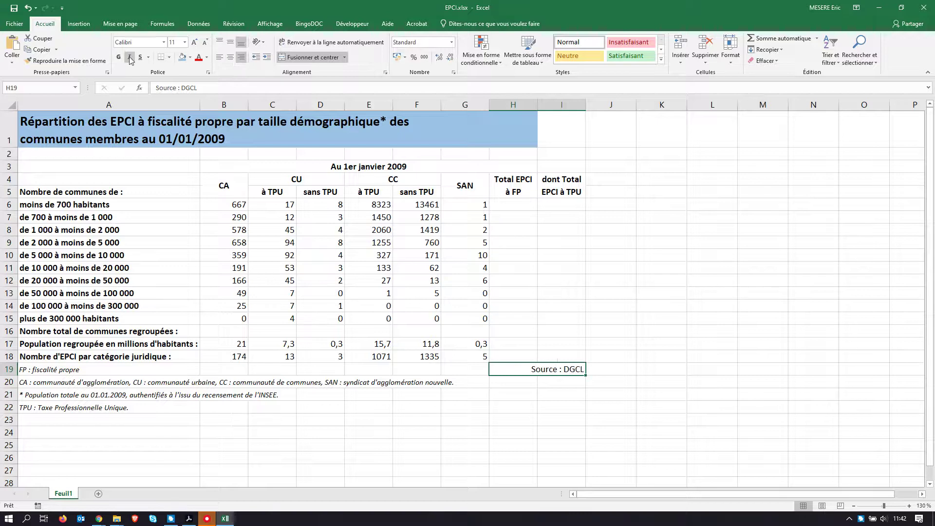
- Make the "Source : DGCL" note in H19:I19 italic at size 9 and compare it with the PDF model
click(130, 58)
click(184, 43)
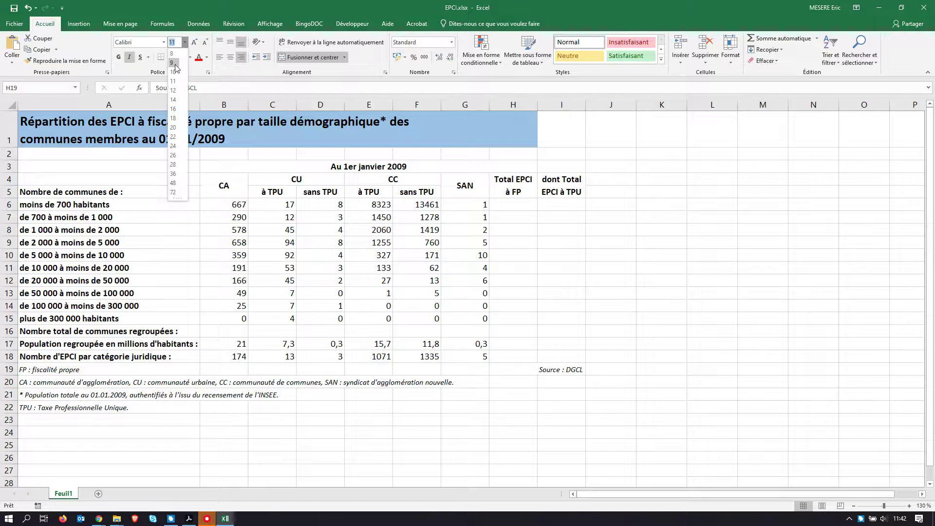
click(175, 64)
click(515, 398)
key(alt+Tab)
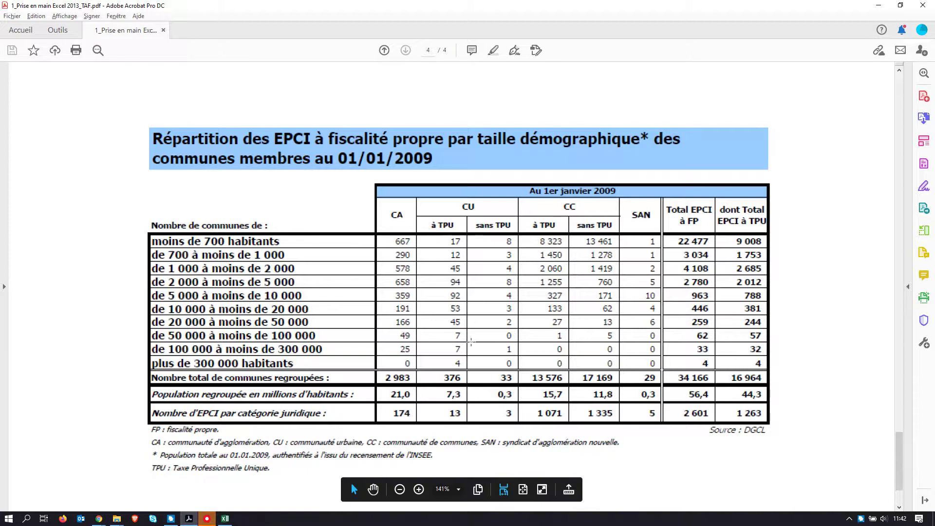
key(alt+Tab)
- Set the font size of the "Source : DGCL" note in H19:I19 to 11
click(554, 368)
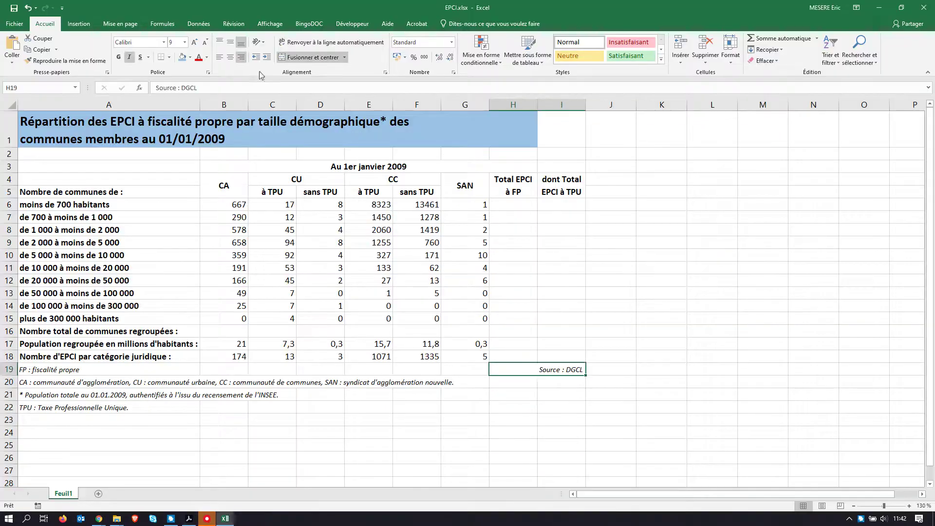
click(185, 42)
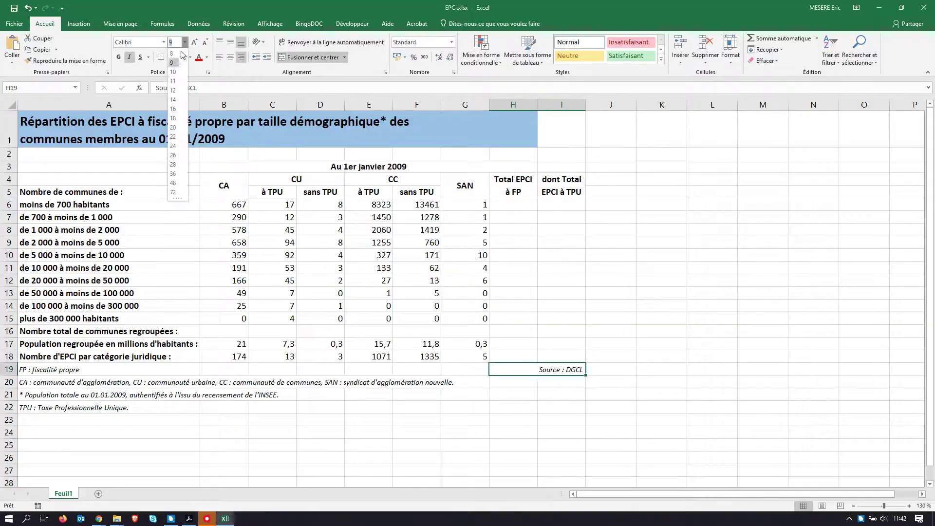
click(174, 82)
click(487, 393)
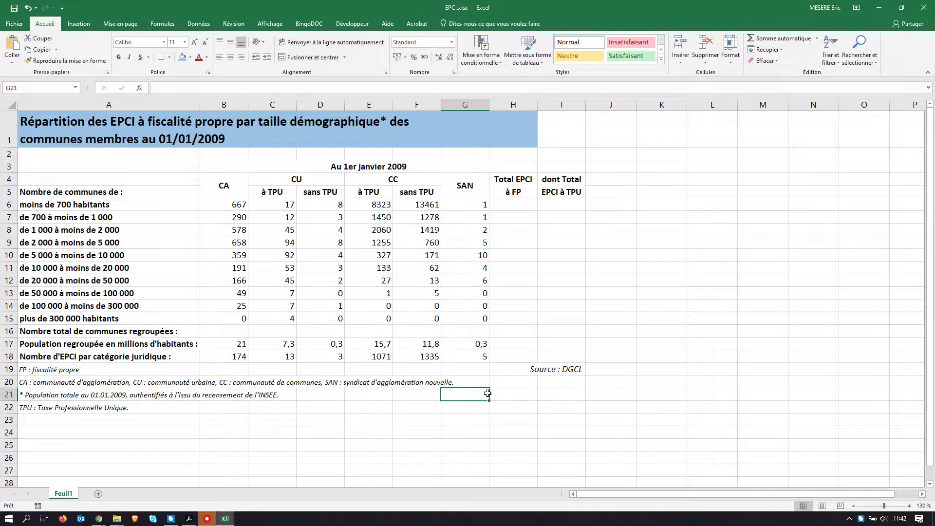
- Check the table borders in the PDF model, and apply all borders to A6:I18 in Excel
key(alt+Tab)
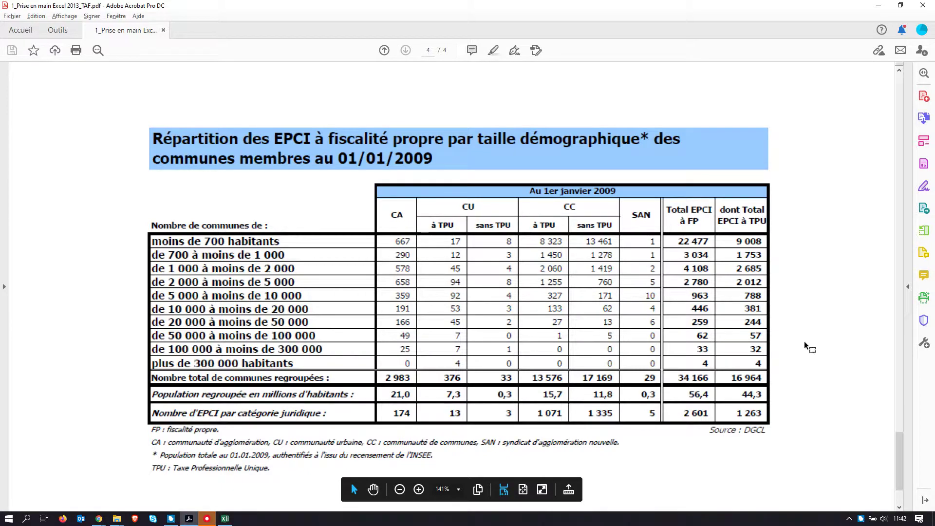
key(alt+Tab)
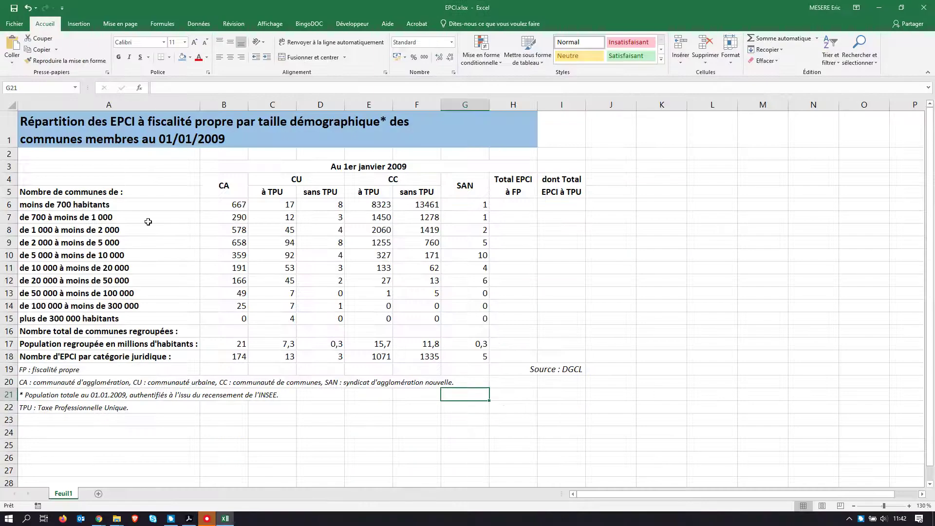
drag(81, 205, 552, 357)
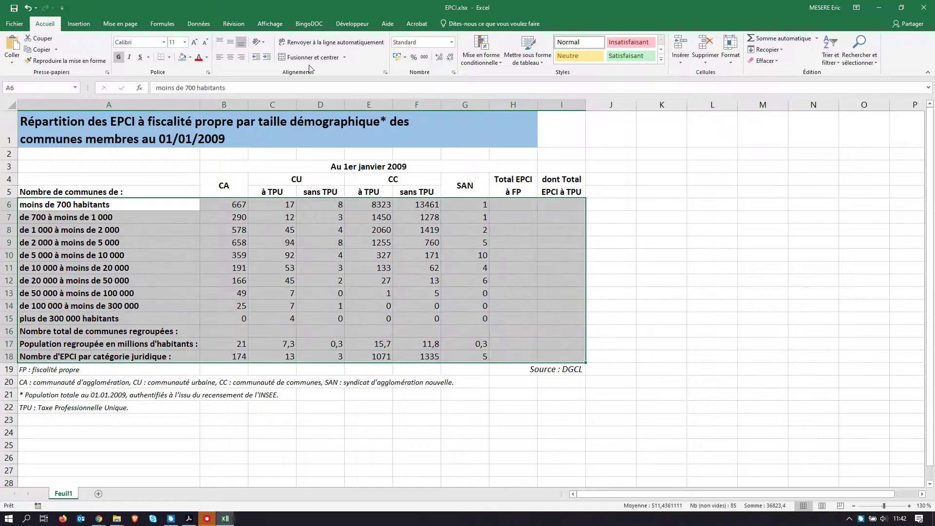
click(169, 58)
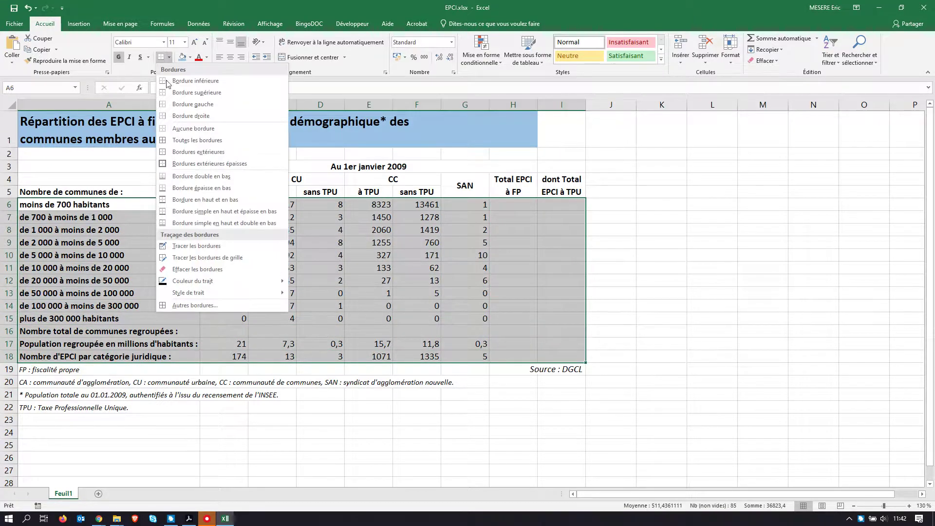
click(163, 140)
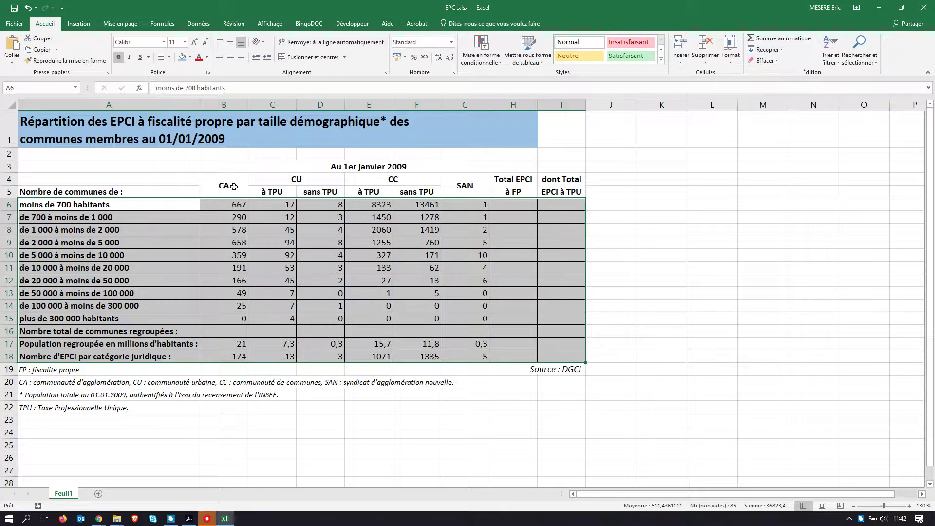
- Check the heading borders in the PDF model, and apply all borders to the heading block B3:I5 in Excel
drag(229, 167, 552, 191)
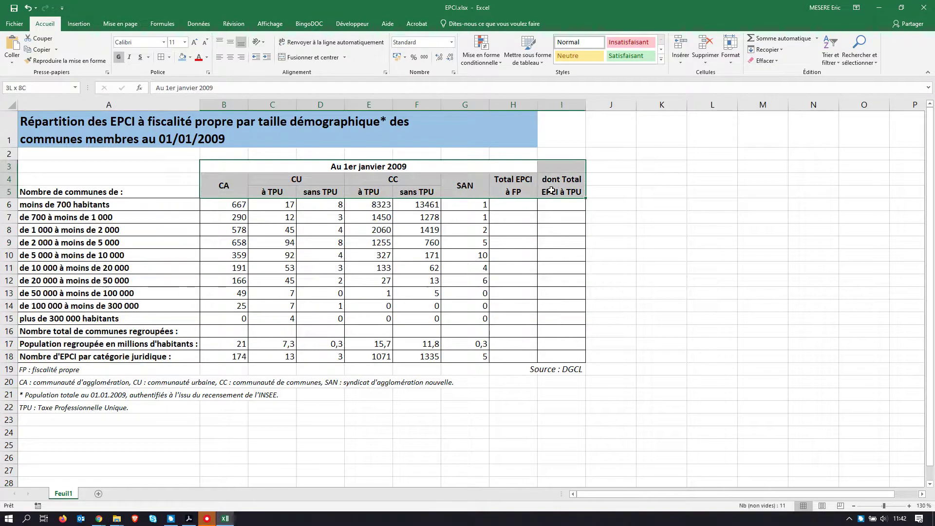
key(alt+Tab)
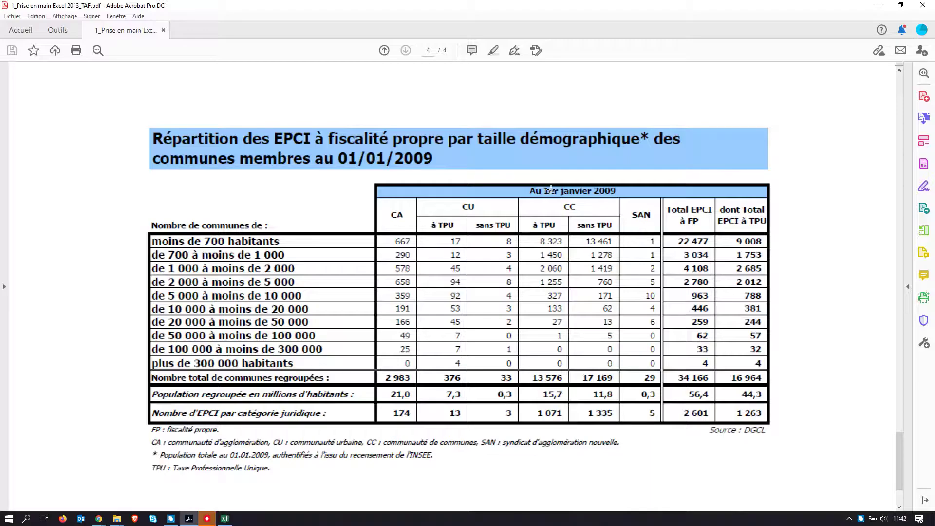
key(alt+Tab)
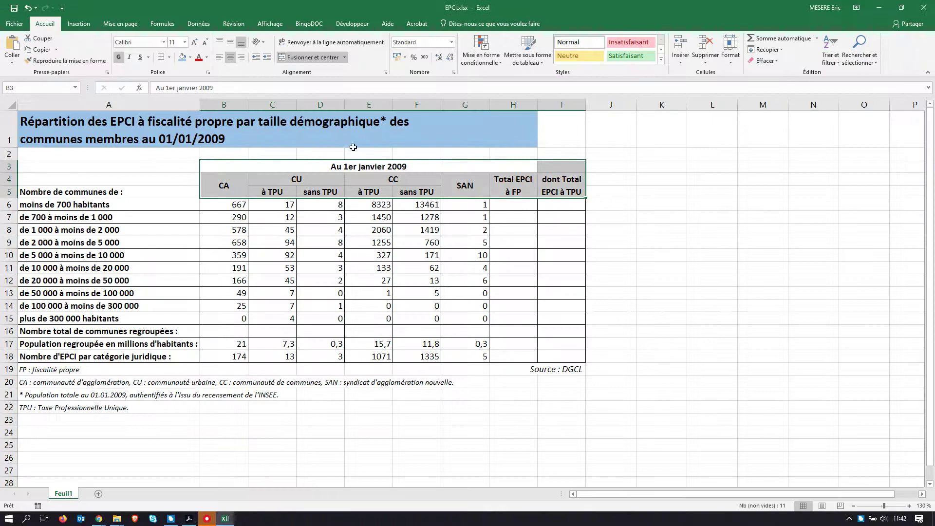
click(161, 57)
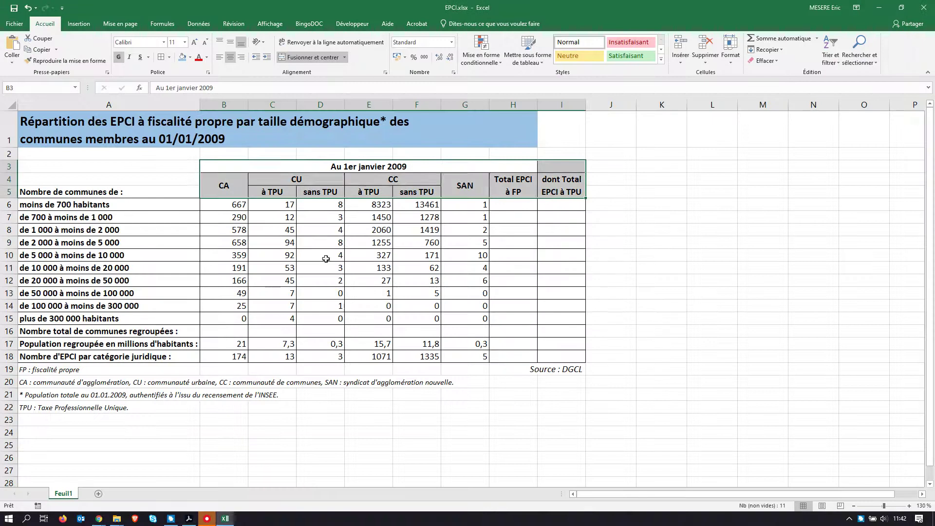
click(321, 267)
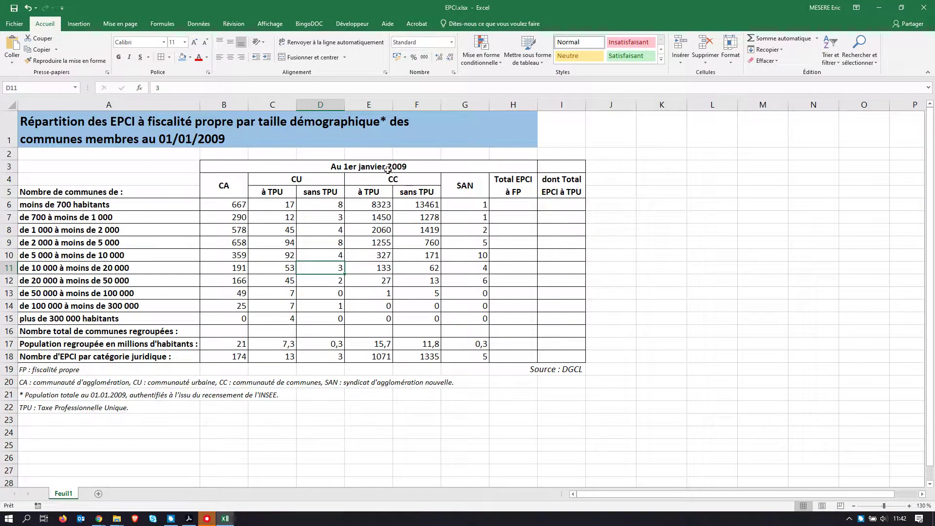
- Check the top heading's width in the PDF model, and re-merge and centre "Au 1er janvier 2009" across B3:I3 in Excel
key(alt+Tab)
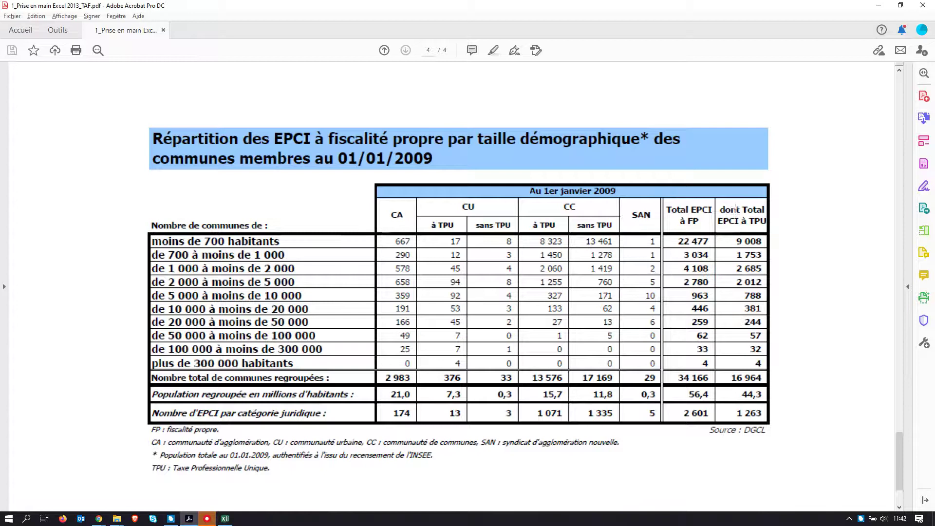
key(alt+Tab)
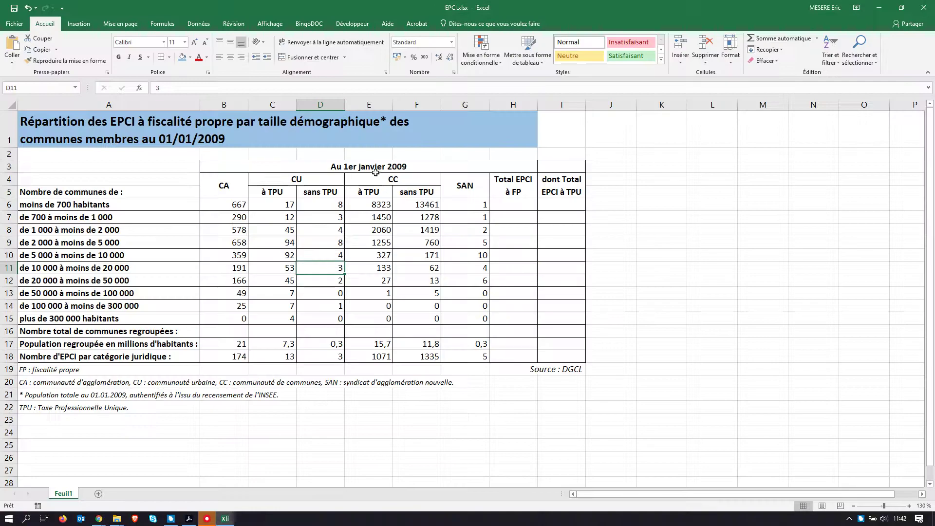
click(262, 162)
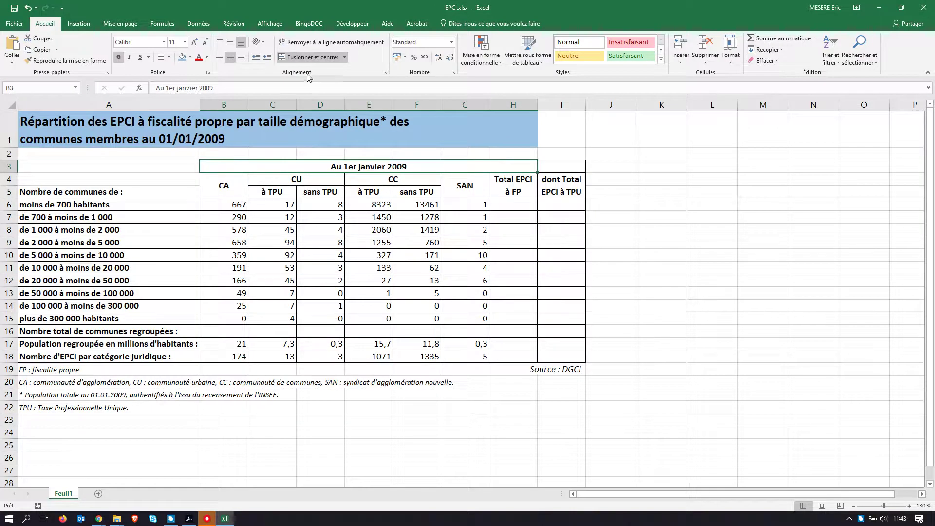
click(284, 57)
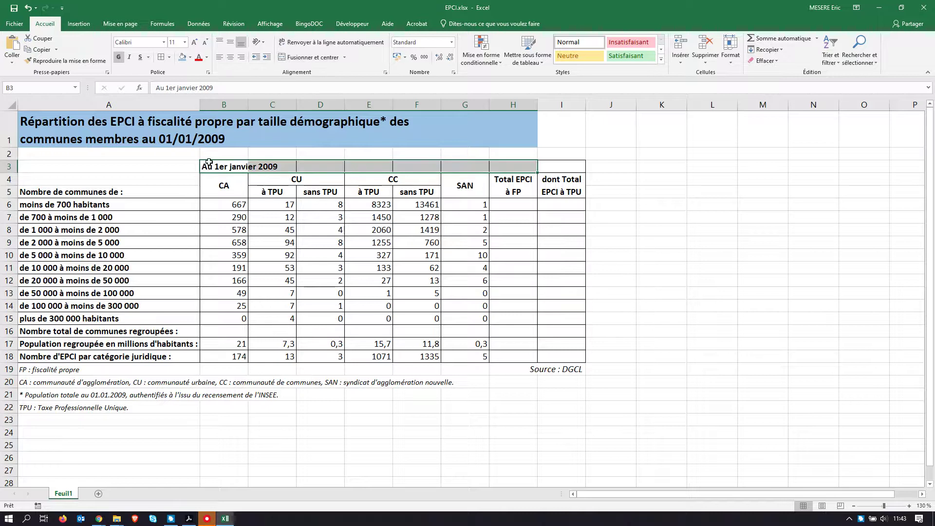
drag(209, 166, 565, 166)
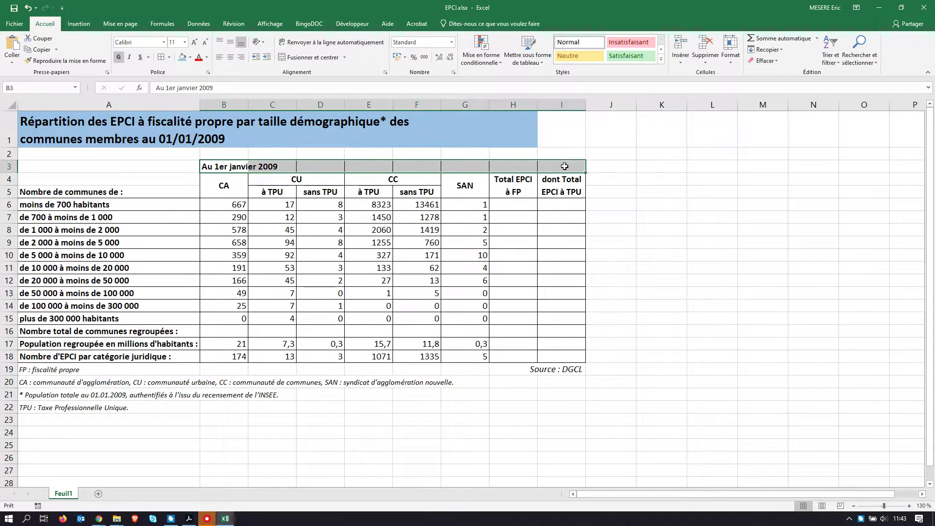
click(284, 58)
click(363, 233)
- Check the heading colour in the PDF model, and fill the merged "Au 1er janvier 2009" heading with the title's light blue
key(alt+Tab)
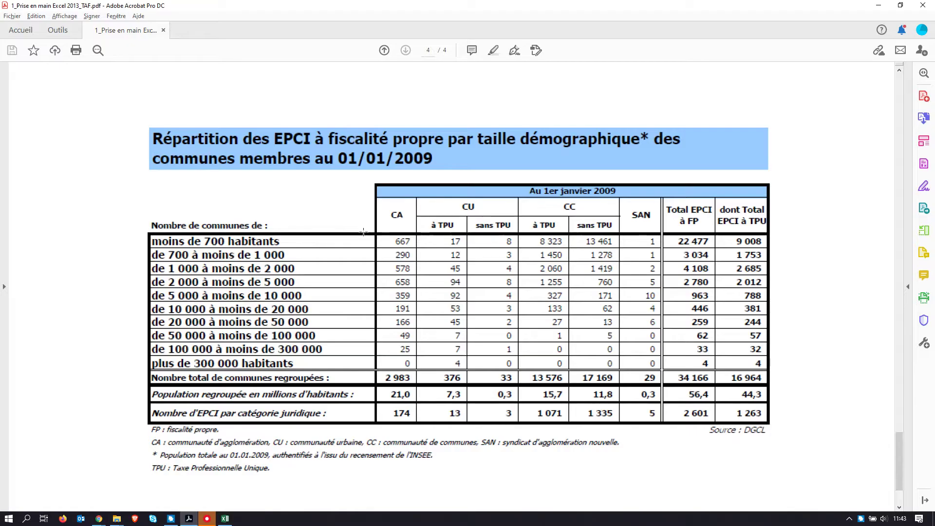
key(alt+Tab)
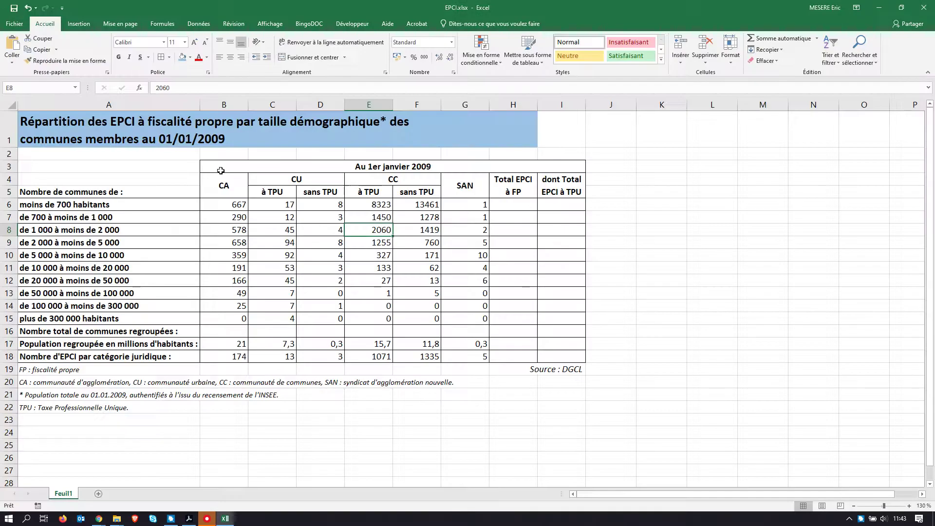
click(220, 171)
click(182, 57)
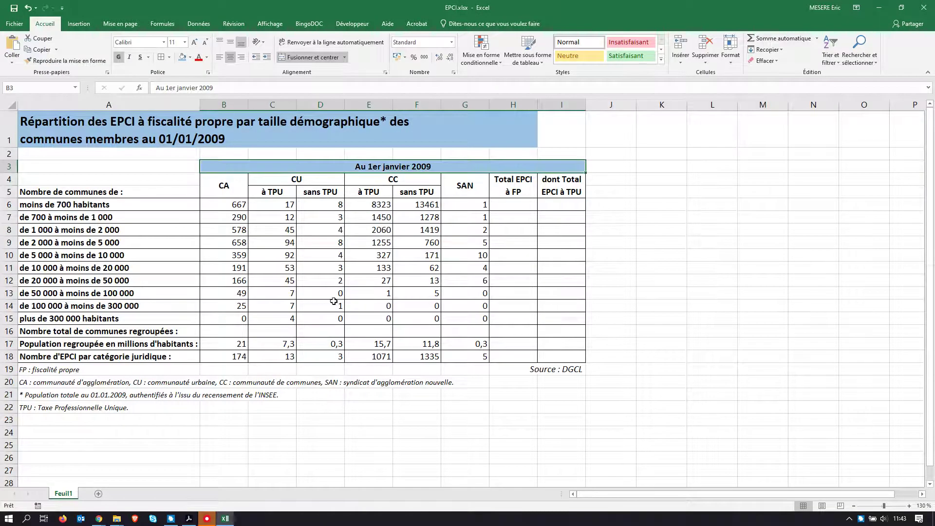
- Check the thick outlines in the PDF model, and apply thick outside borders around B3:I18 in Excel
key(alt+Tab)
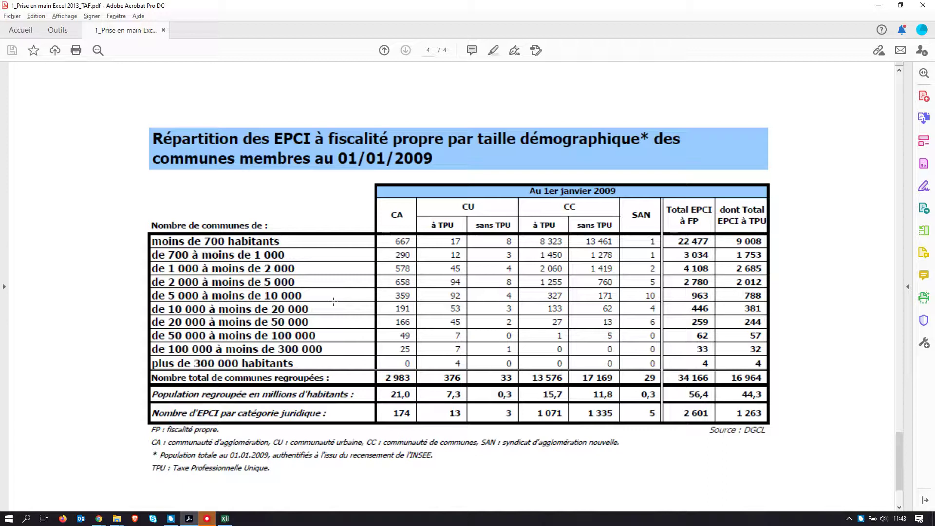
key(alt+Tab)
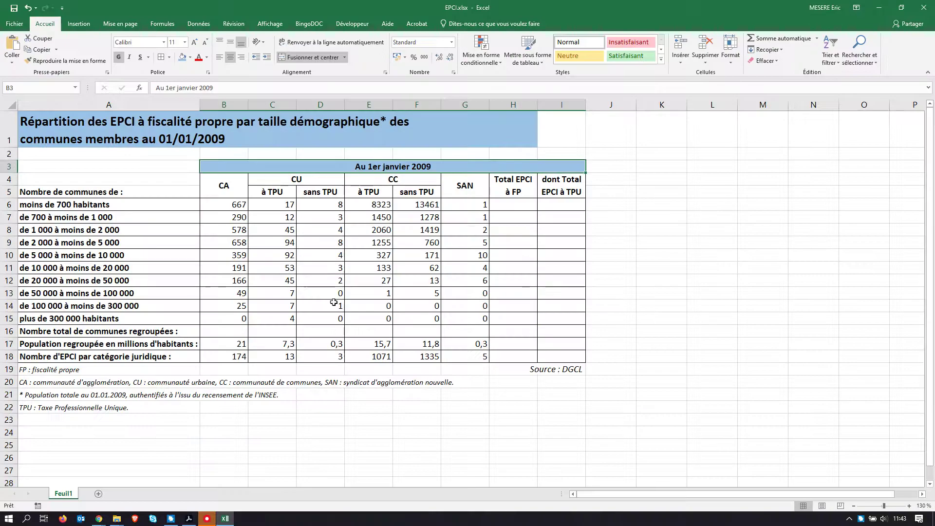
click(233, 242)
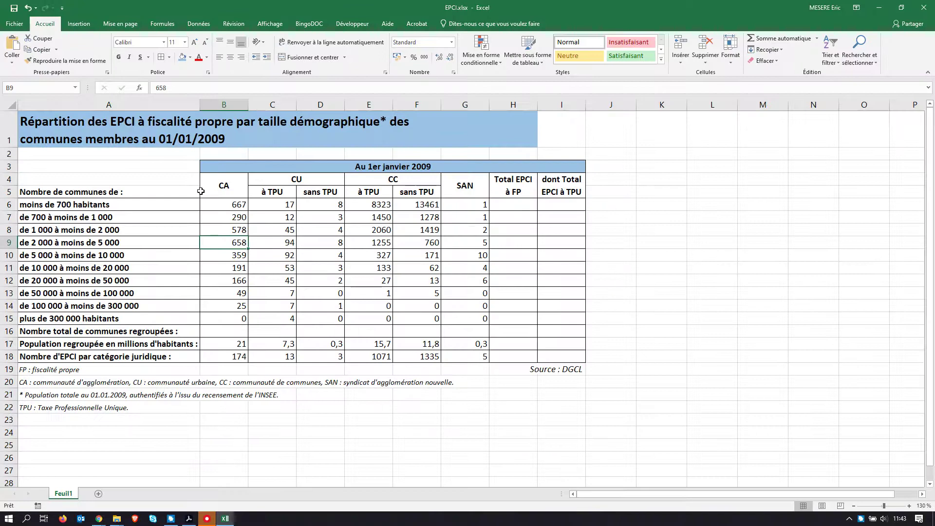
key(alt+Tab)
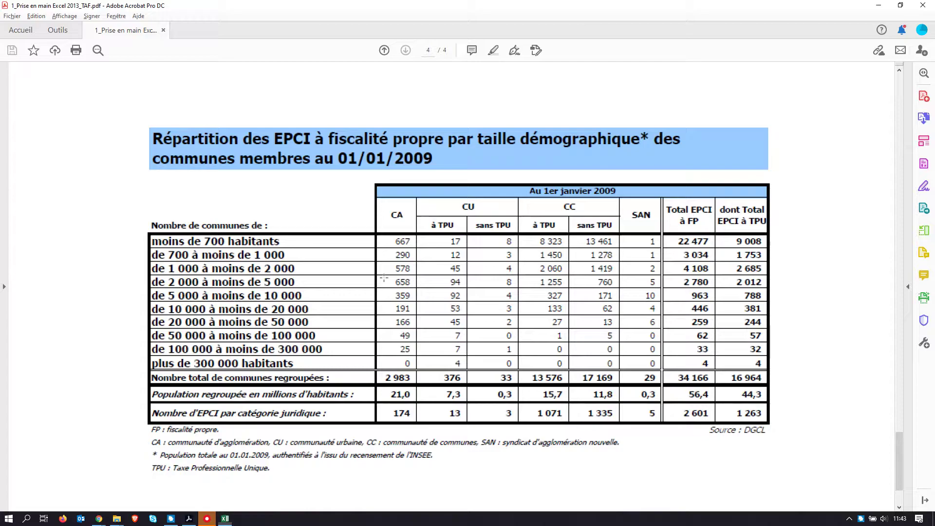
key(alt+Tab)
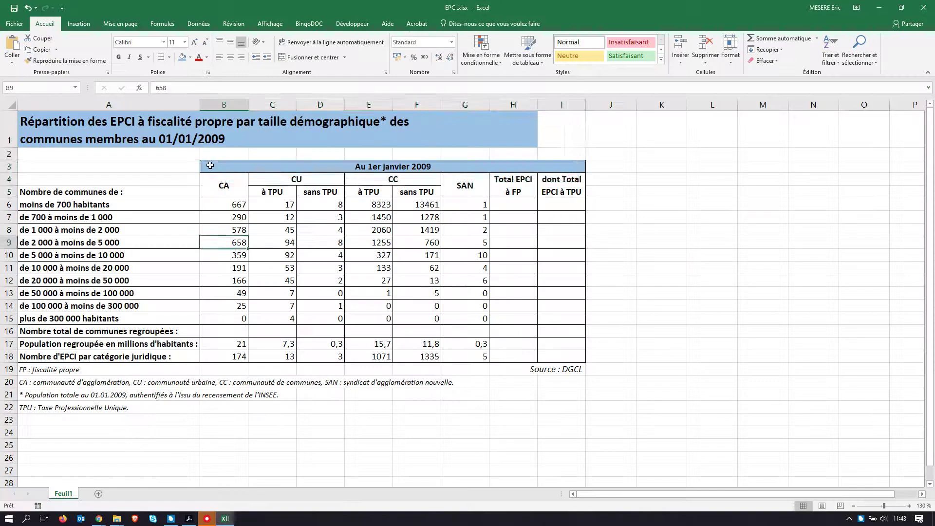
drag(207, 163, 493, 357)
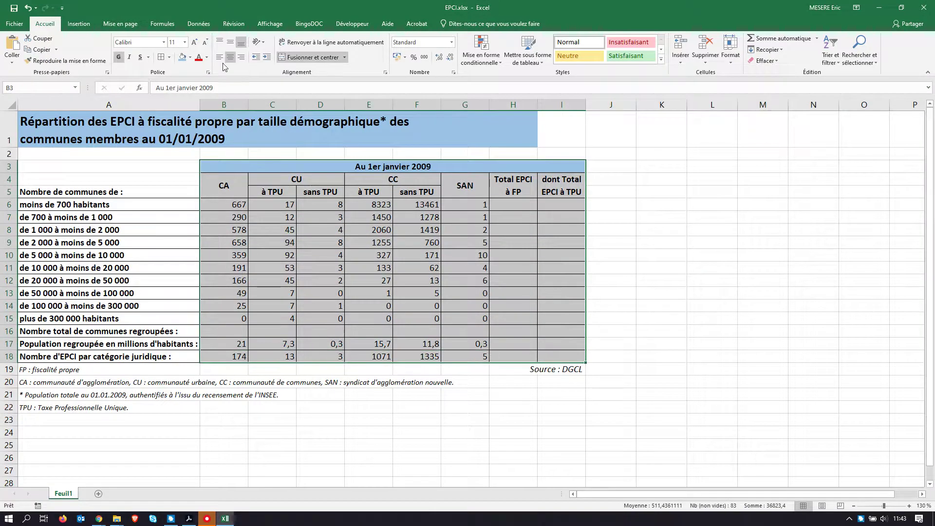
click(169, 58)
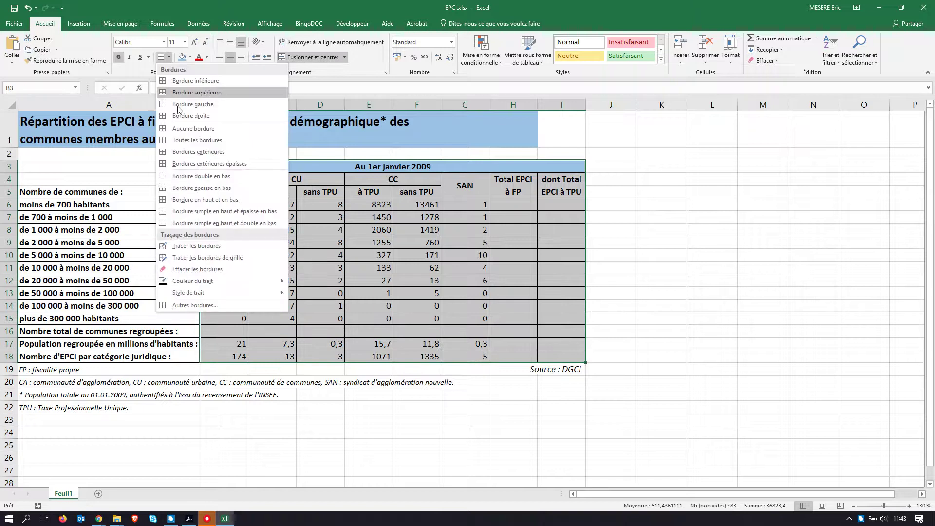
click(188, 166)
click(258, 226)
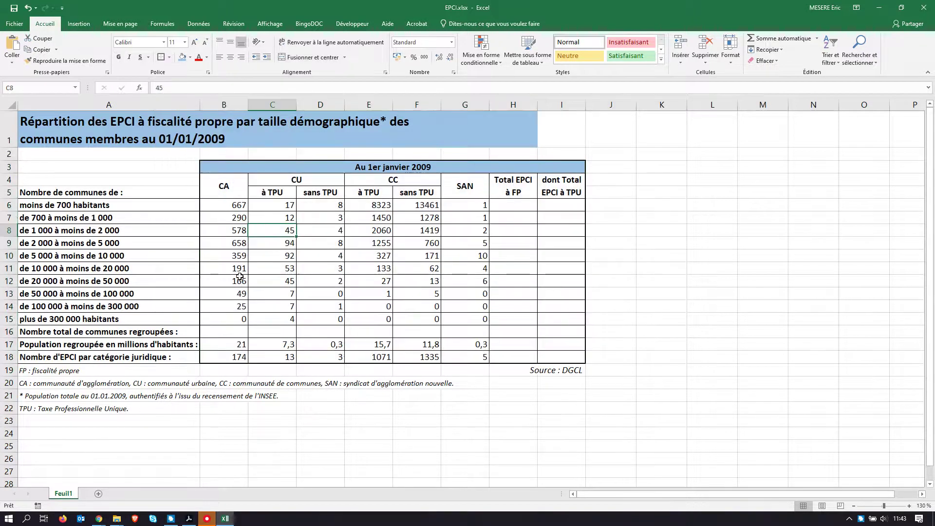
- Compare the outlined table with the PDF model, and enlarge the worksheet view in Excel to 150 %
key(alt+Tab)
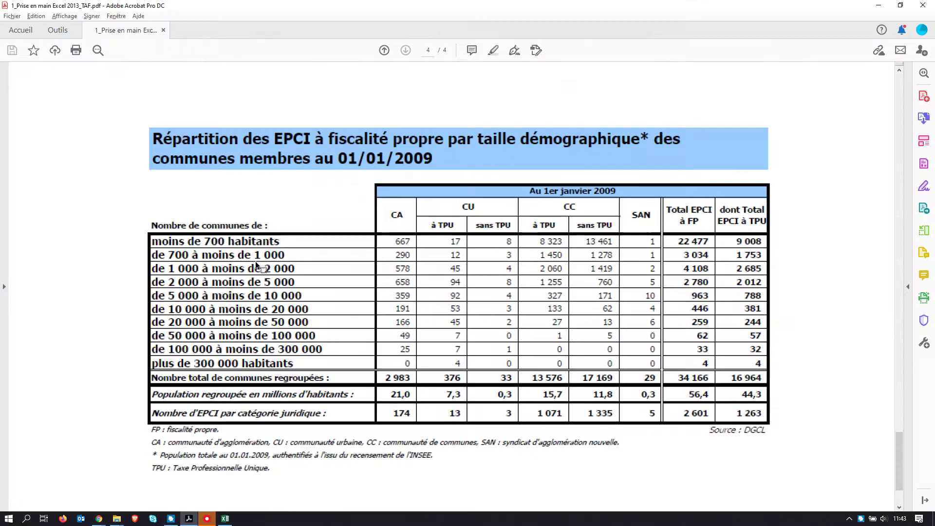
key(alt+Tab)
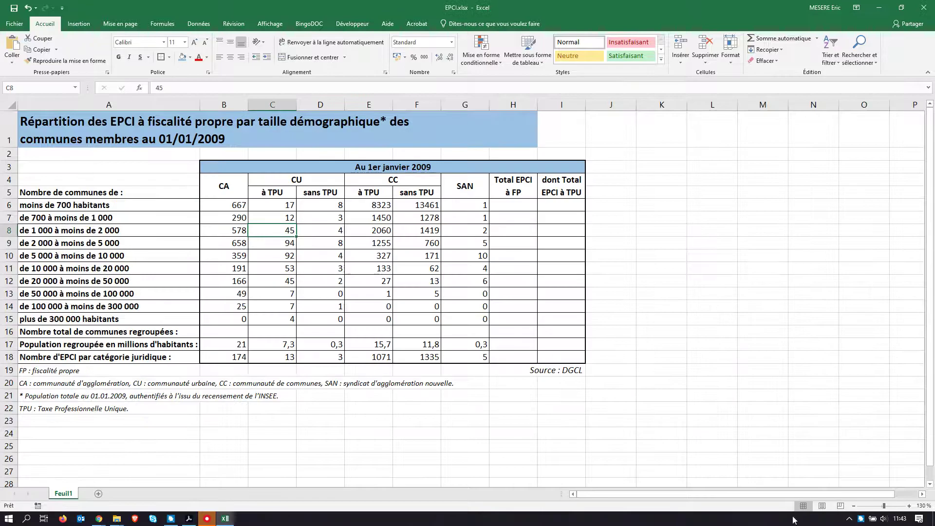
click(909, 506)
click(910, 506)
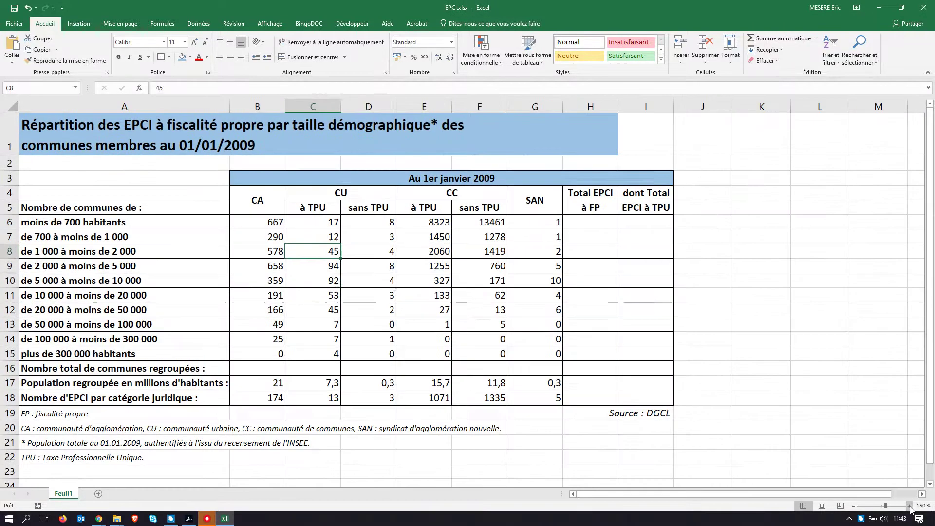
click(376, 279)
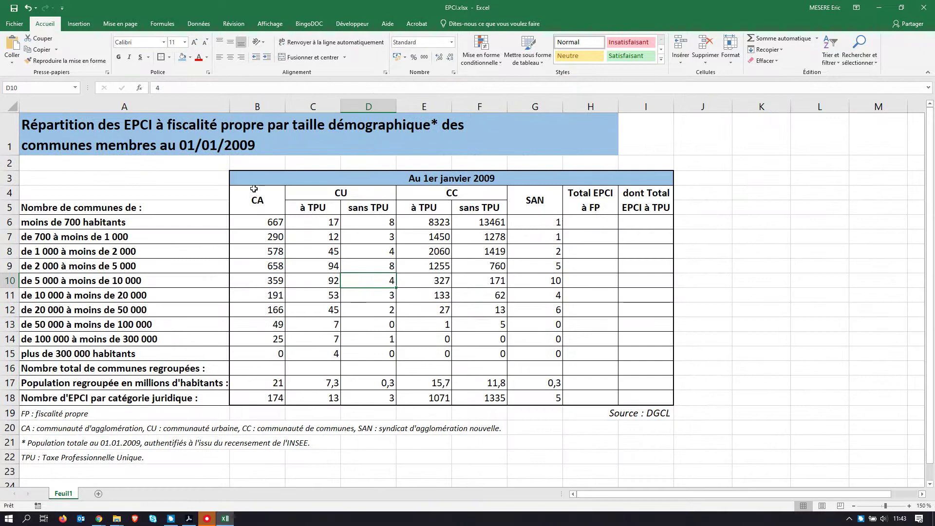
- Check the outline of the commune rows in the PDF model, and apply thick outside borders around A6:I16 in Excel
key(alt+Tab)
key(alt+Tab)
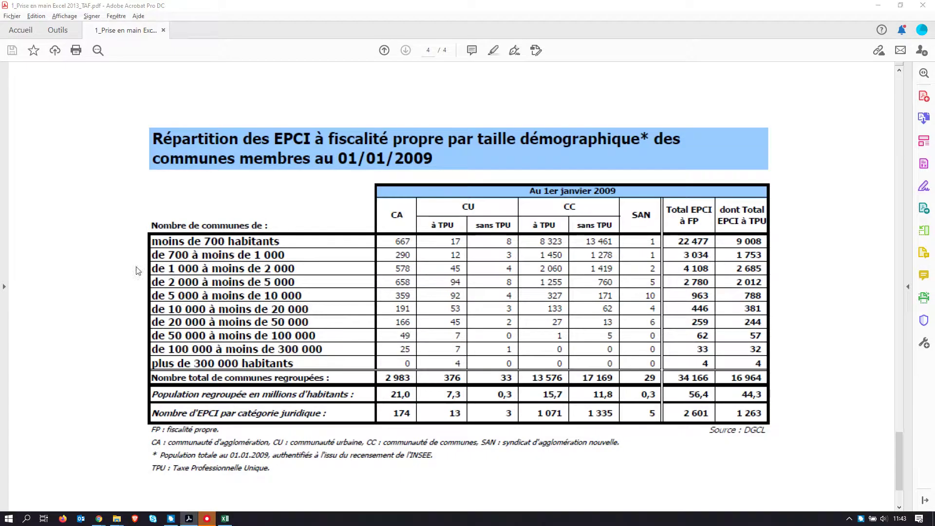
drag(51, 225, 638, 373)
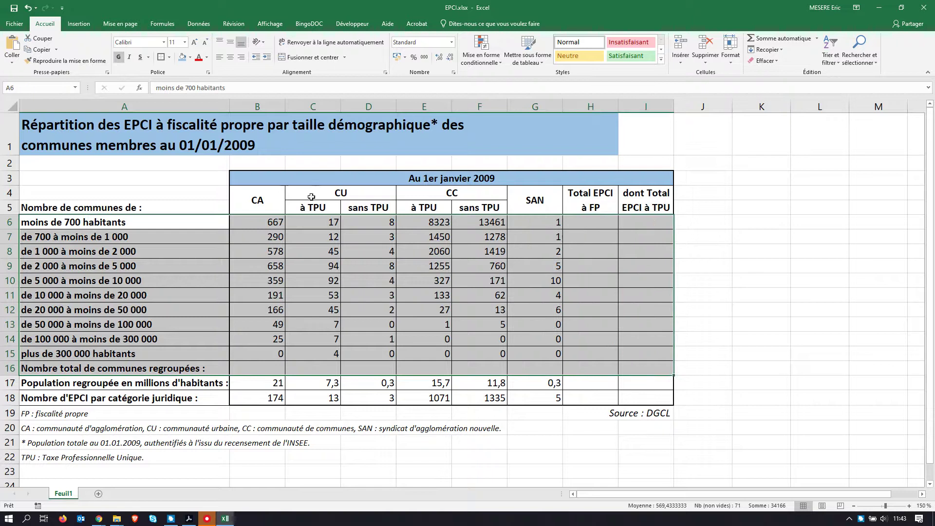
click(161, 58)
click(179, 313)
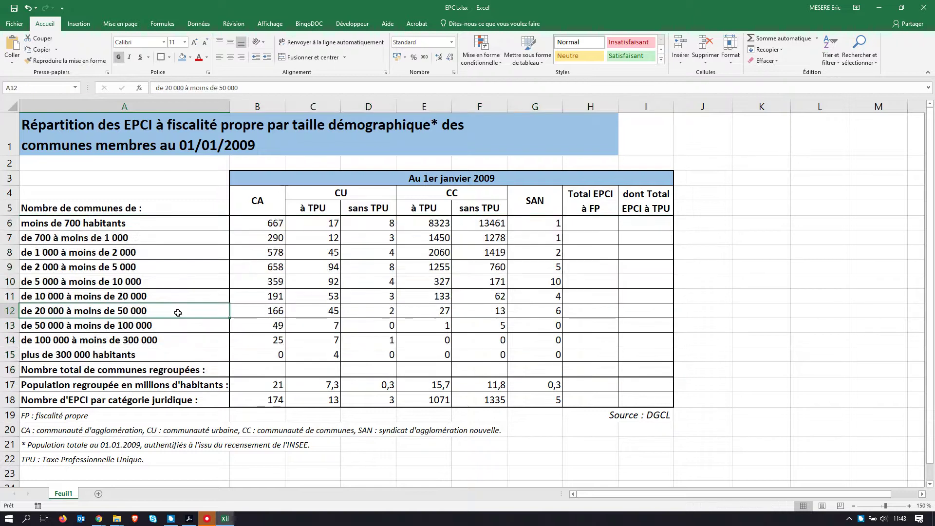
- Check the last two rows in the PDF model, and apply thick outside borders around A17:I17 and A18:I18 separately in Excel
key(Right)
key(alt+Tab)
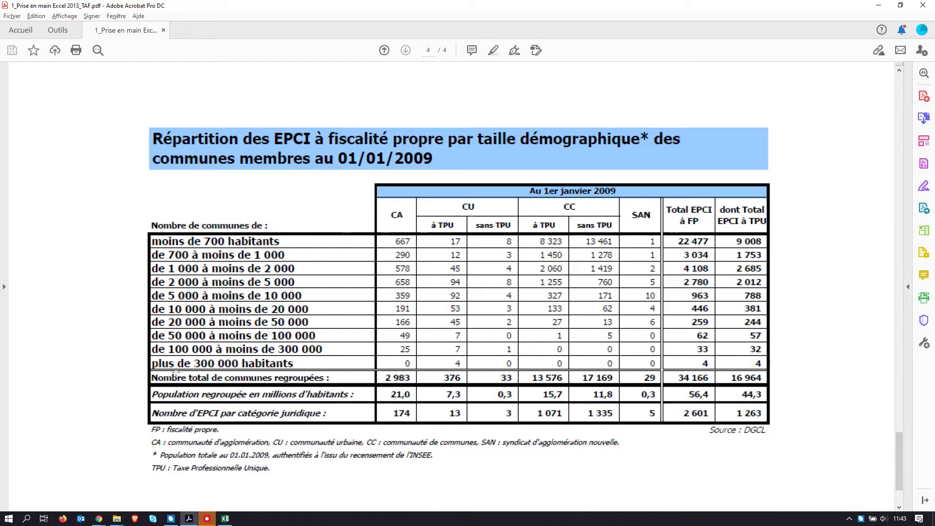
key(alt+Tab)
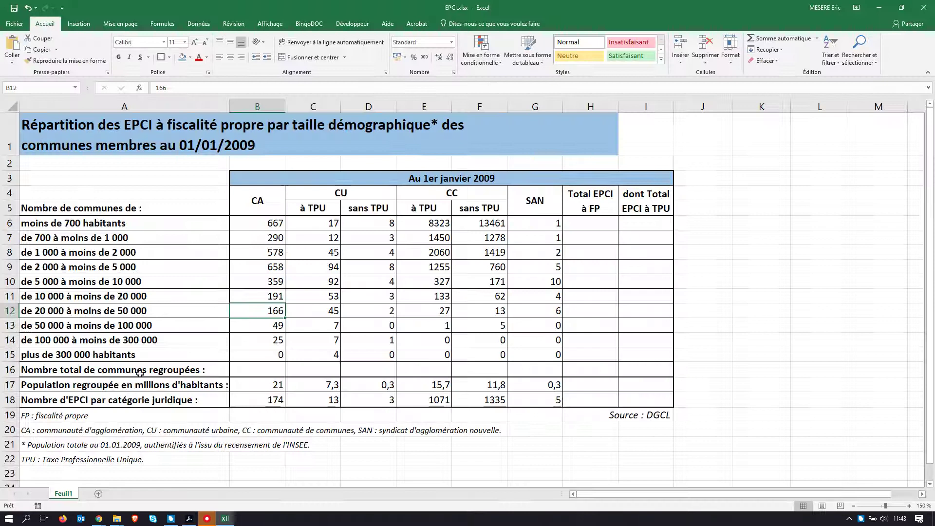
drag(127, 385, 651, 387)
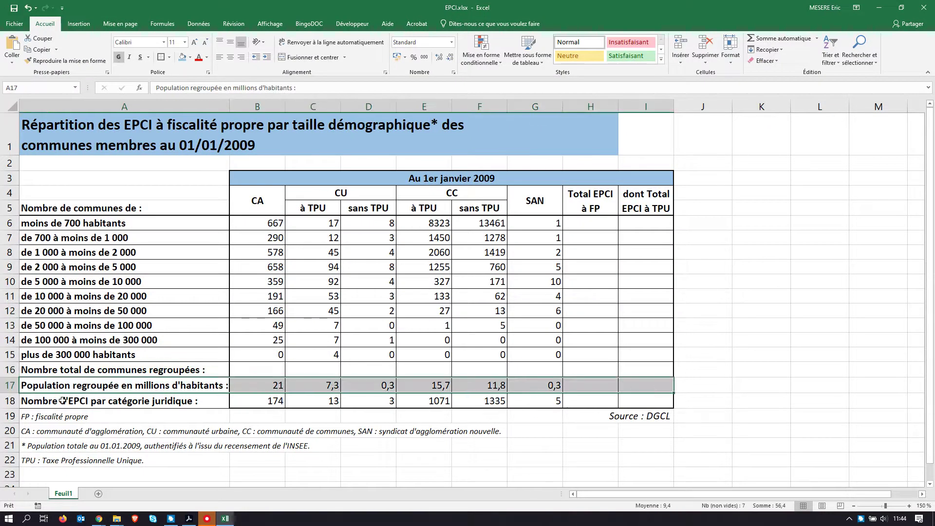
drag(62, 401, 650, 401)
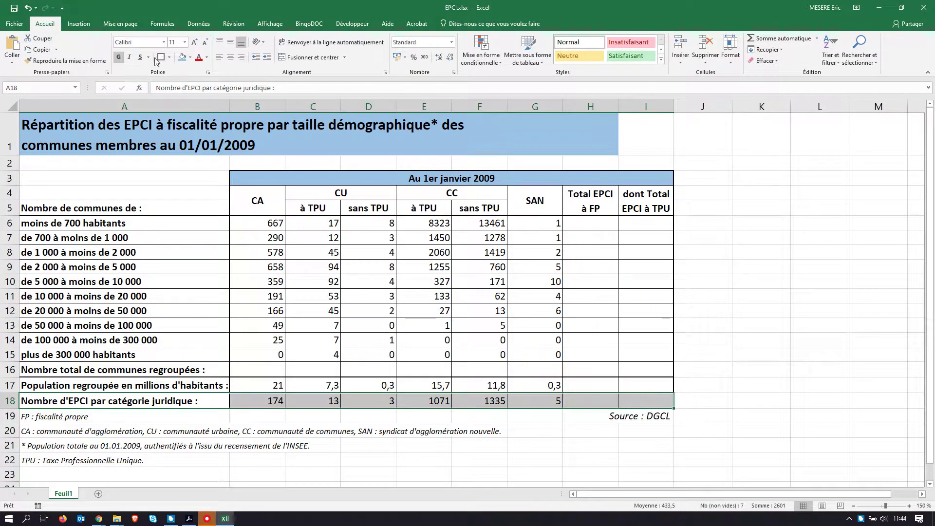
click(431, 295)
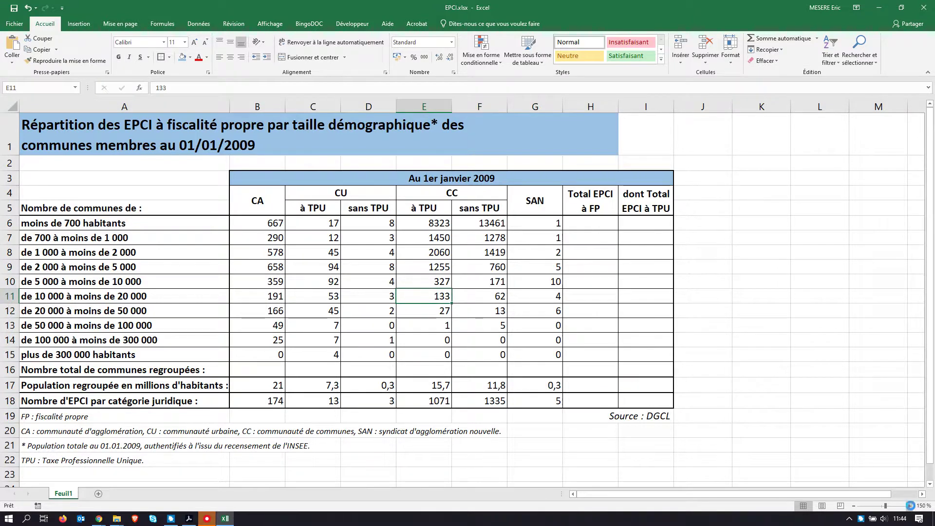
- Examine the worksheet's borders at 160 % and 150 % zoom, and compare them with the PDF model
click(910, 507)
scroll(781, 415, up, 1)
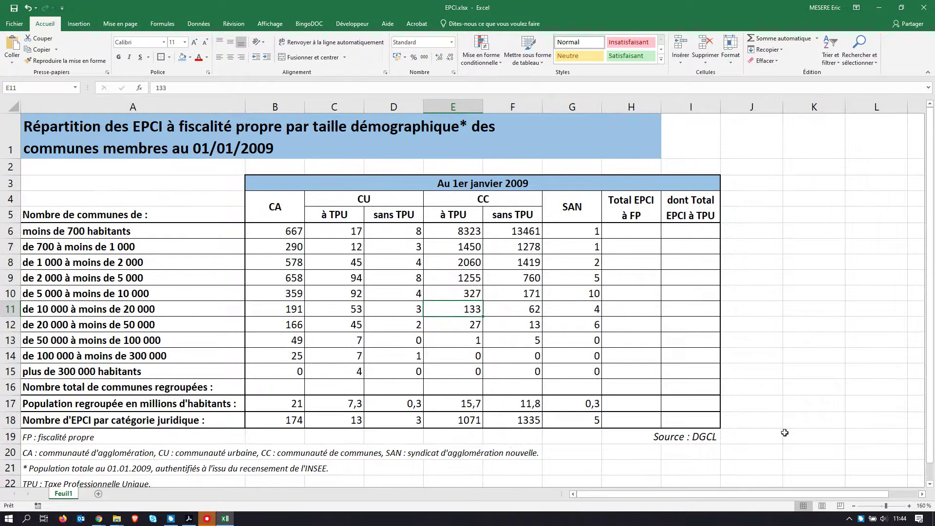
click(855, 506)
key(alt+Tab)
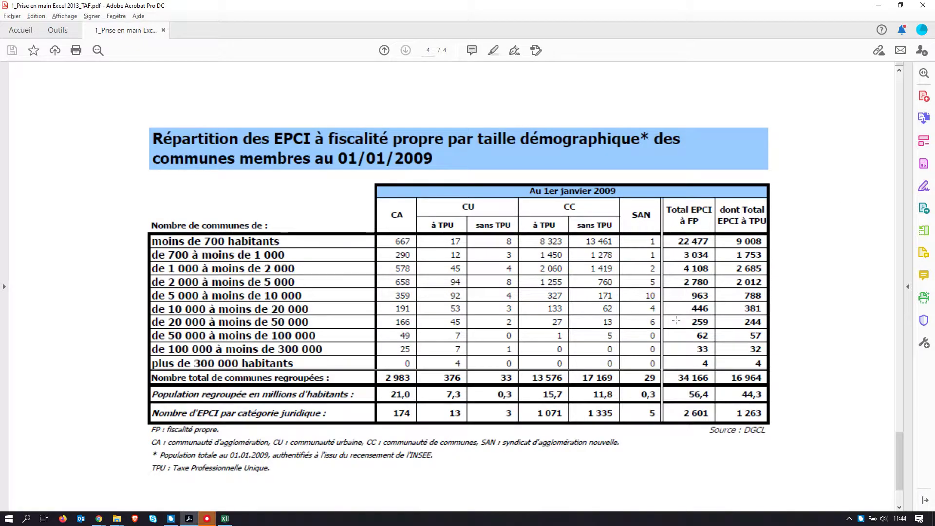
key(alt+Tab)
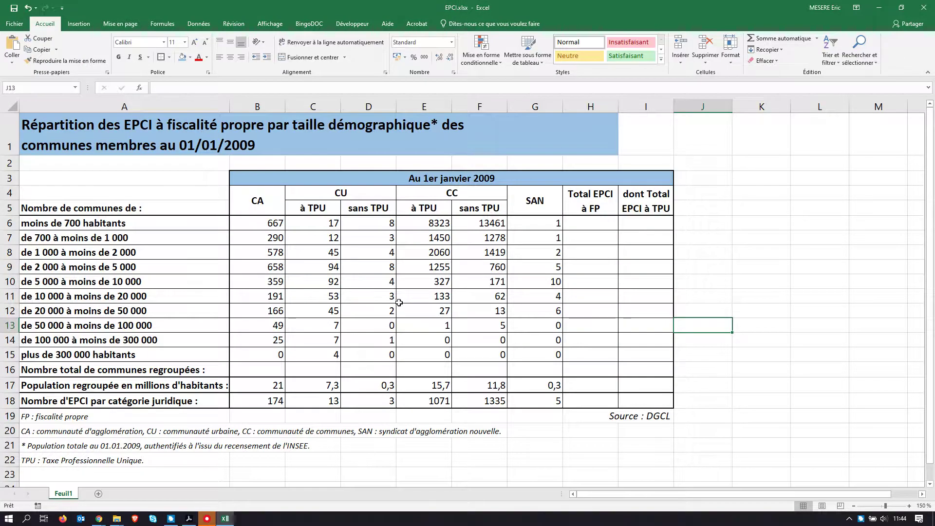
- Check the SAN column's edge in the PDF model, and give G4:G18 a double-line right border in Excel
key(alt+Tab)
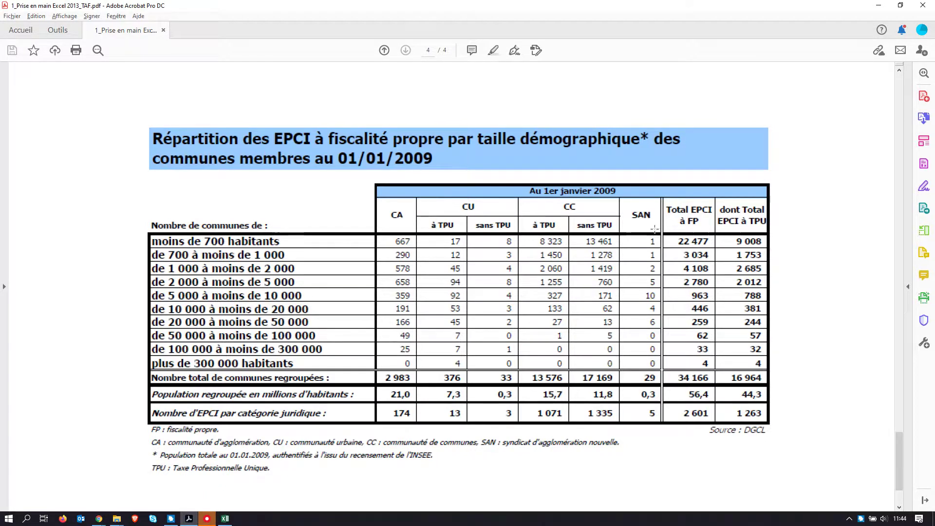
key(alt+Tab)
drag(545, 197, 544, 401)
key(alt+Tab)
key(alt+Tab)
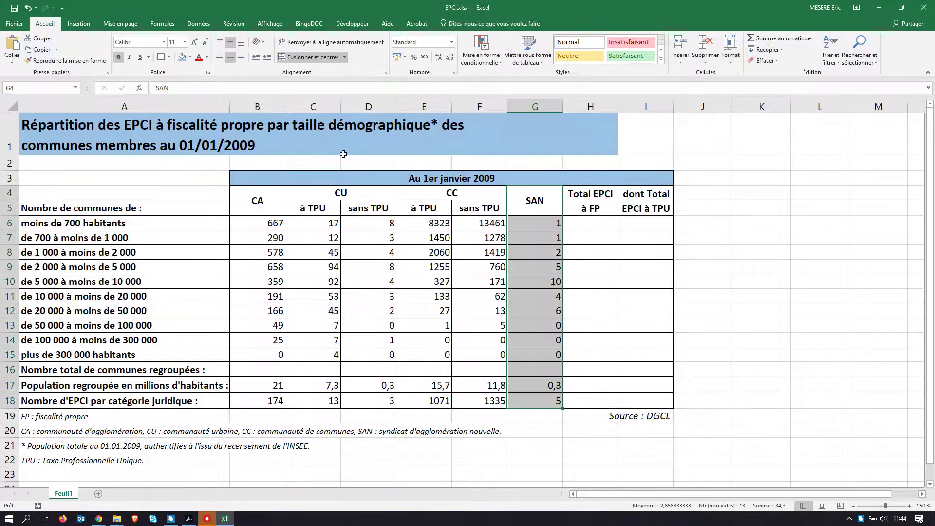
click(169, 57)
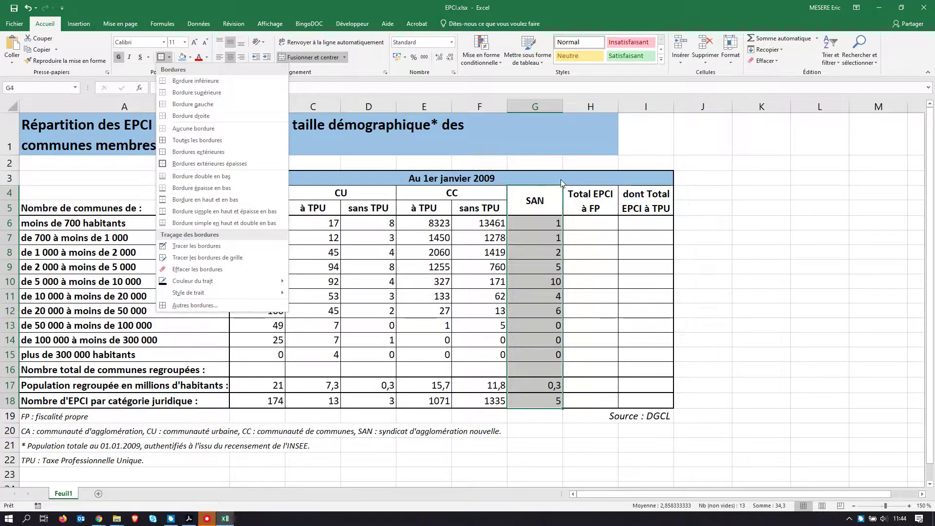
click(214, 306)
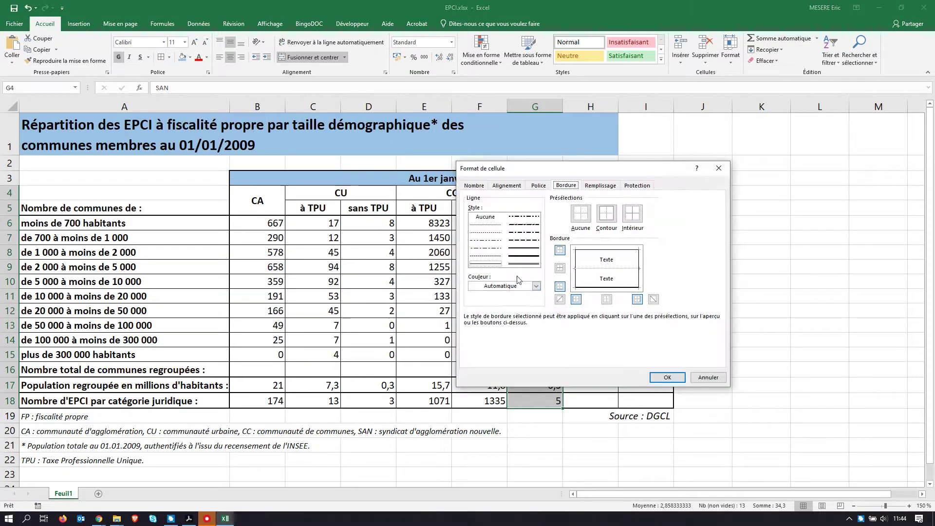
click(528, 265)
click(640, 269)
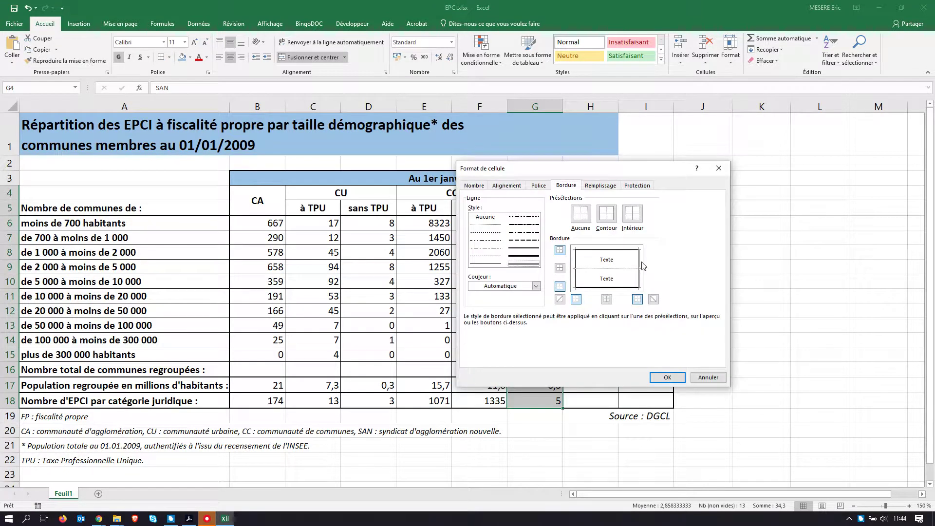
click(666, 377)
click(628, 319)
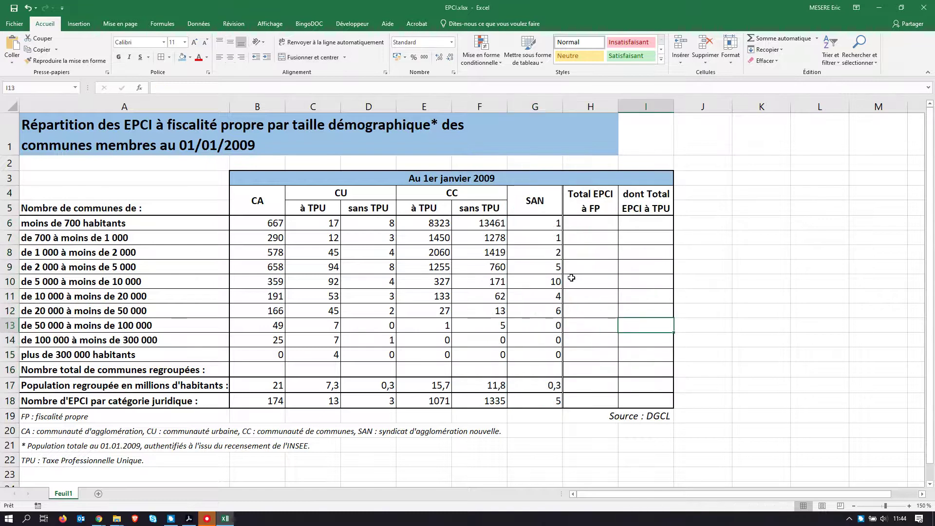
- Check the line above the communes total in the PDF model, and give A15:I15 a double-line bottom border in Excel
key(alt+Tab)
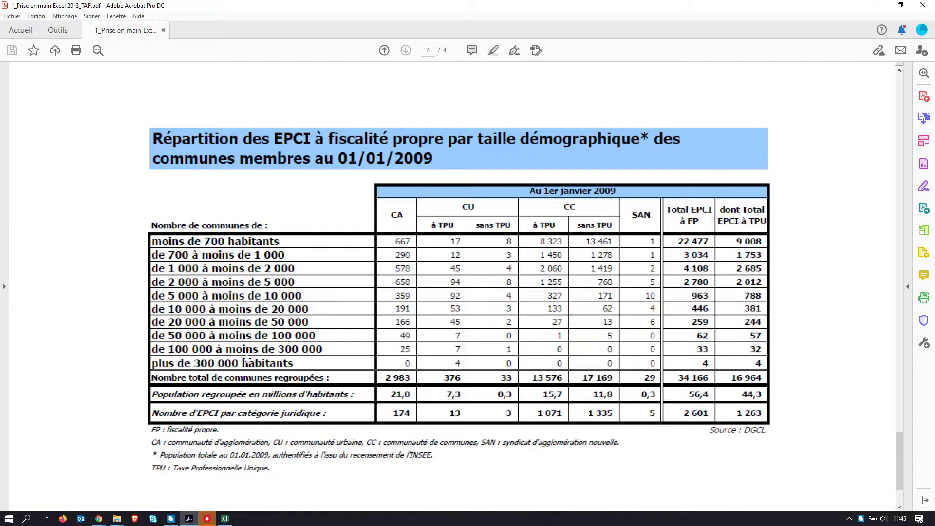
key(alt+Tab)
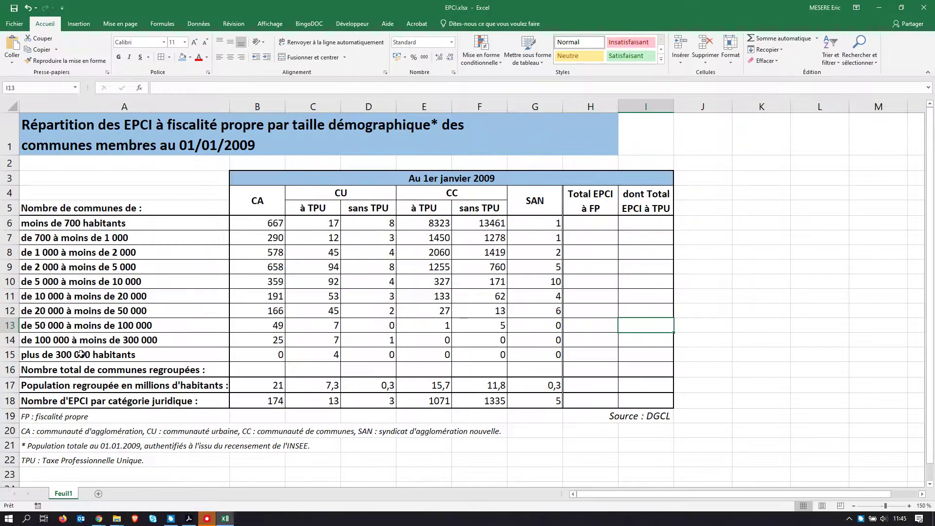
drag(82, 356, 633, 357)
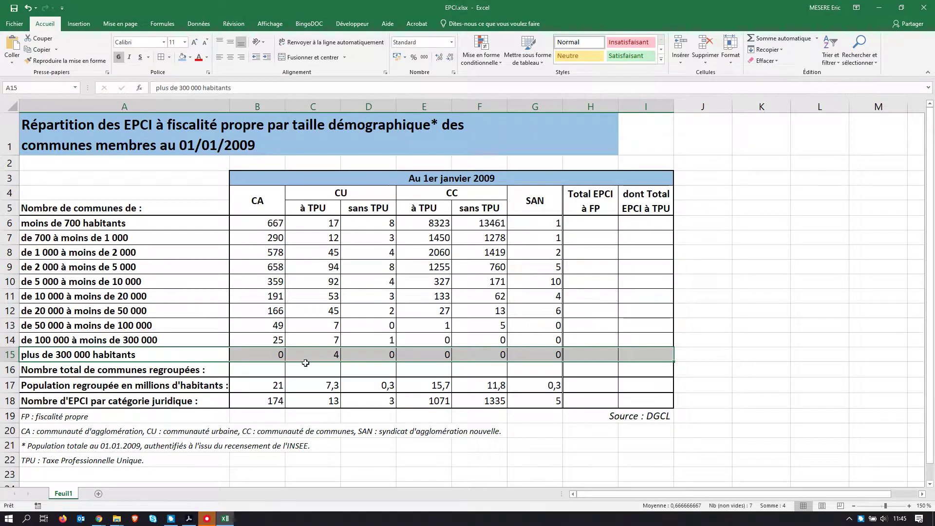
click(170, 57)
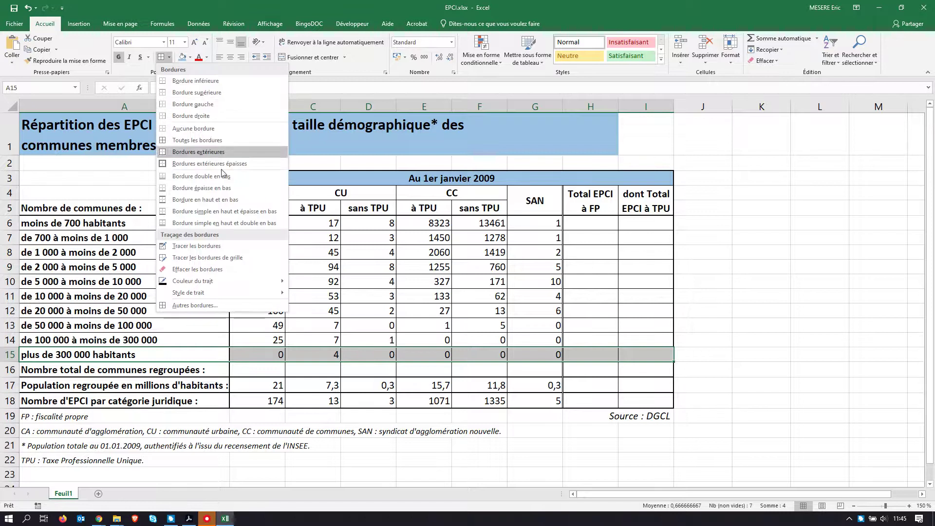
click(226, 305)
click(518, 264)
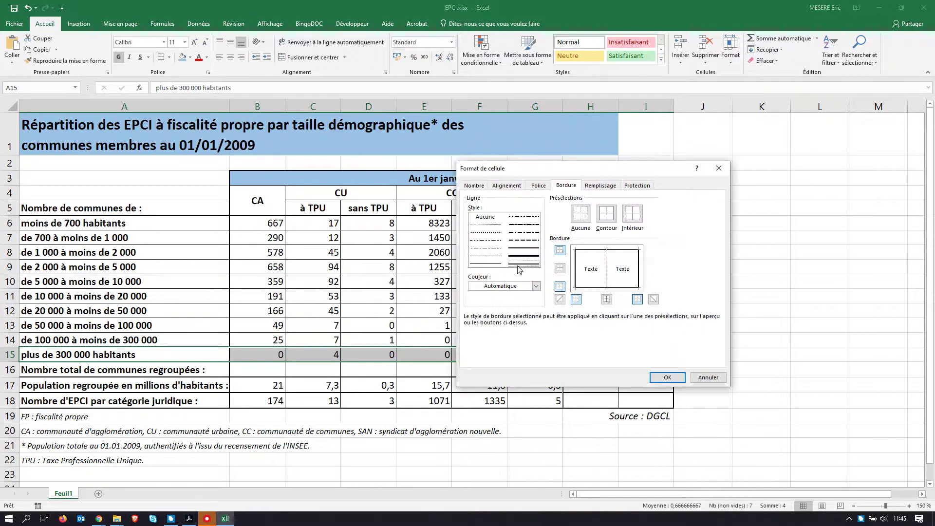
click(602, 288)
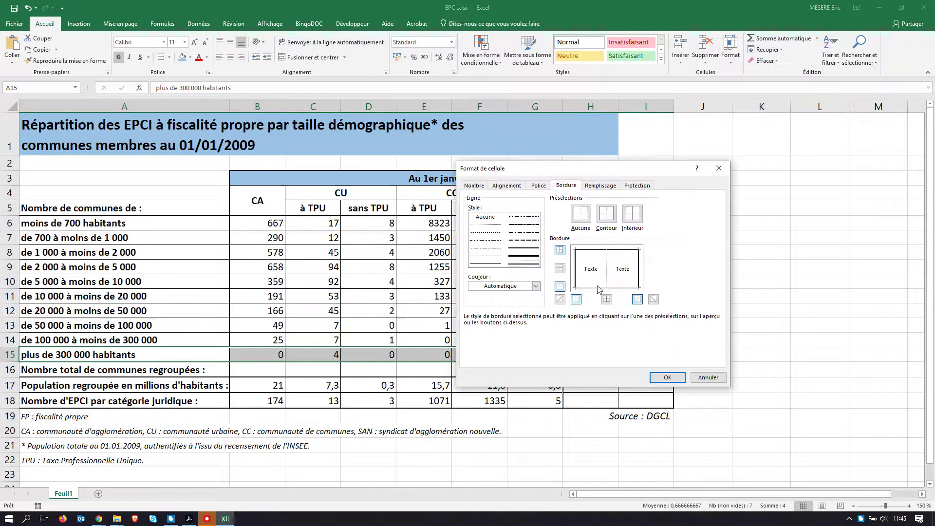
click(667, 378)
click(536, 359)
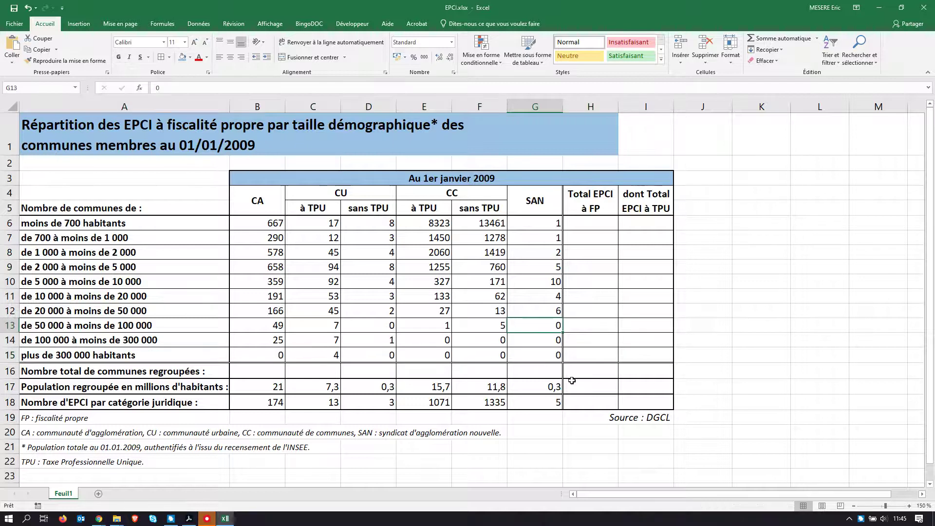
- Check the bold figures in the PDF model, and make the cells B16:I18 and H6:I18 bold in Excel
key(alt+Tab)
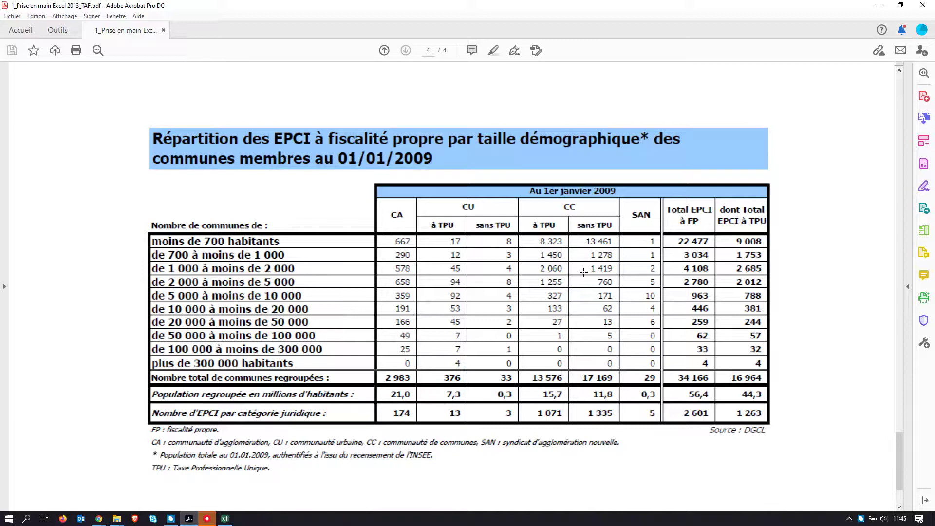
key(alt+Tab)
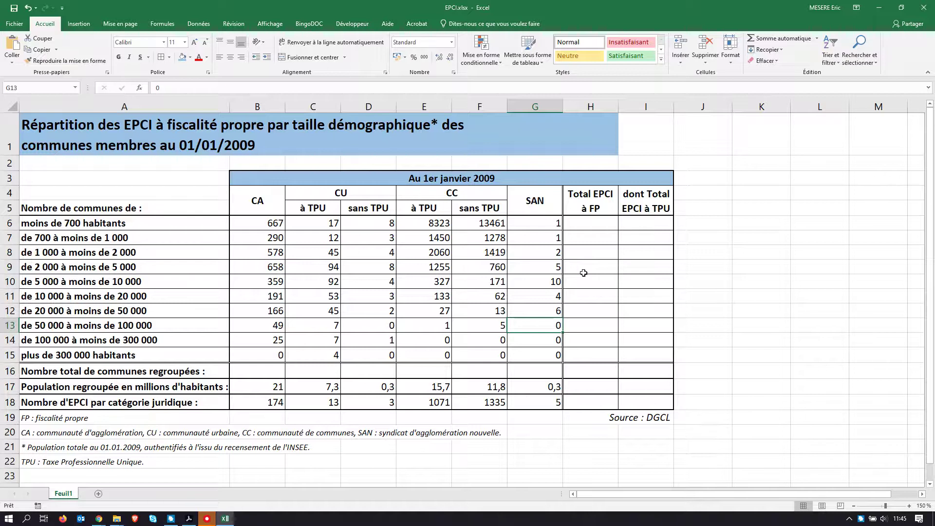
key(alt+Tab)
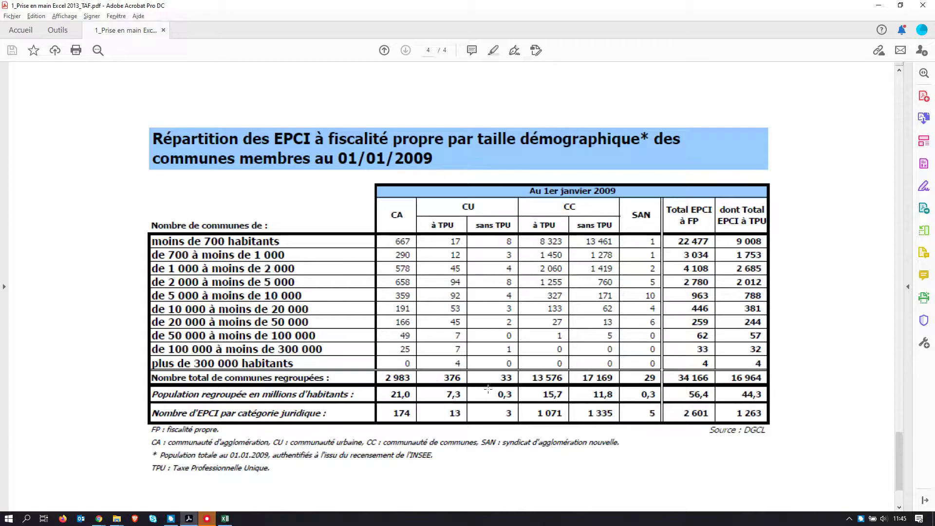
key(alt+Tab)
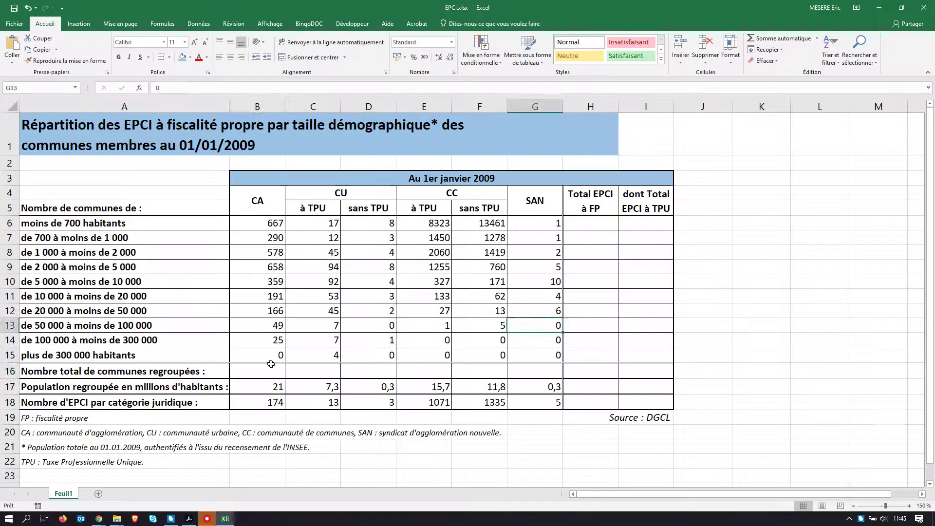
click(272, 376)
drag(271, 375, 638, 402)
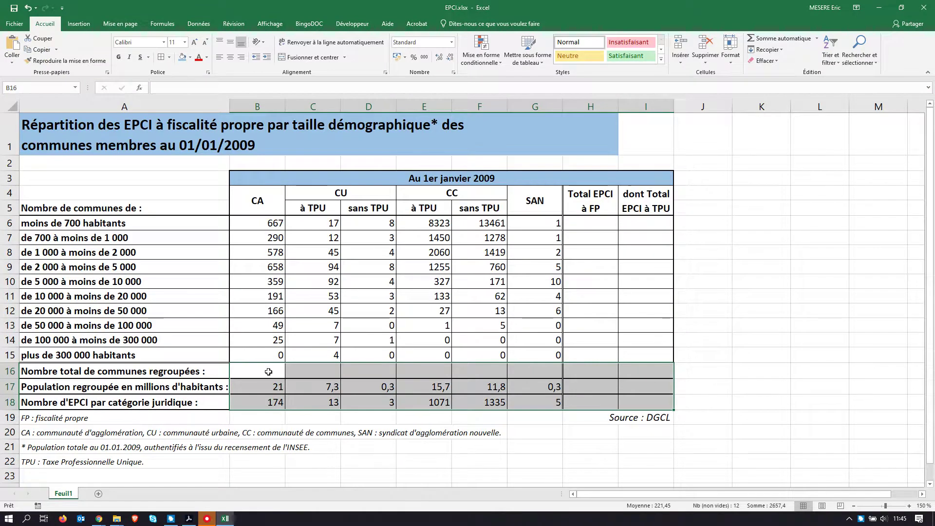
click(120, 58)
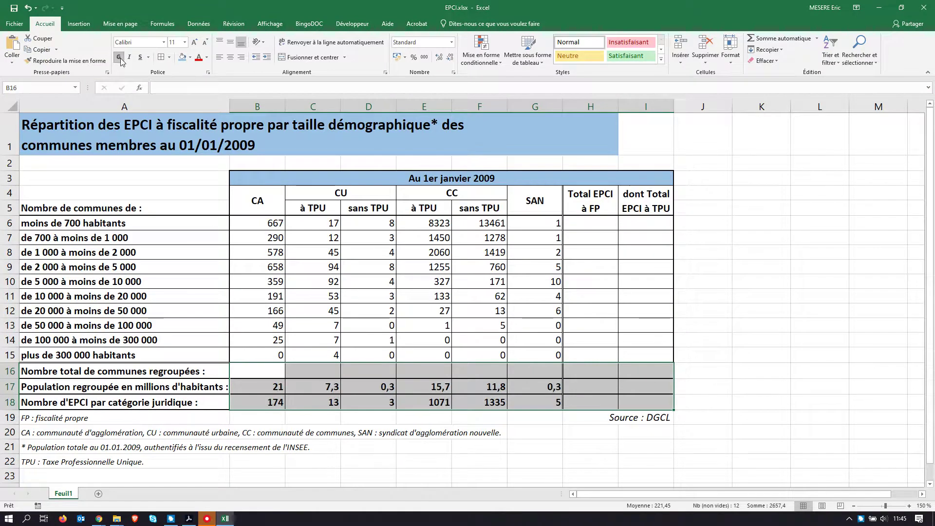
drag(588, 217, 650, 403)
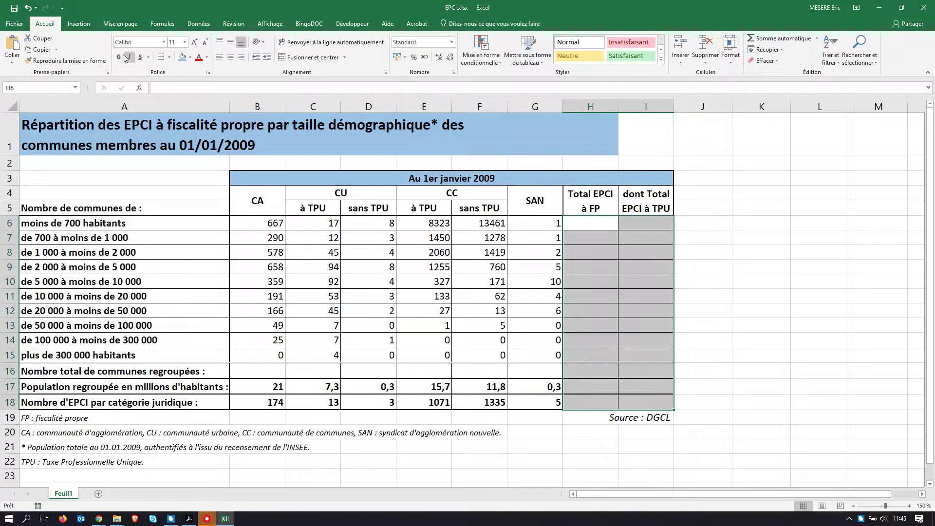
click(460, 305)
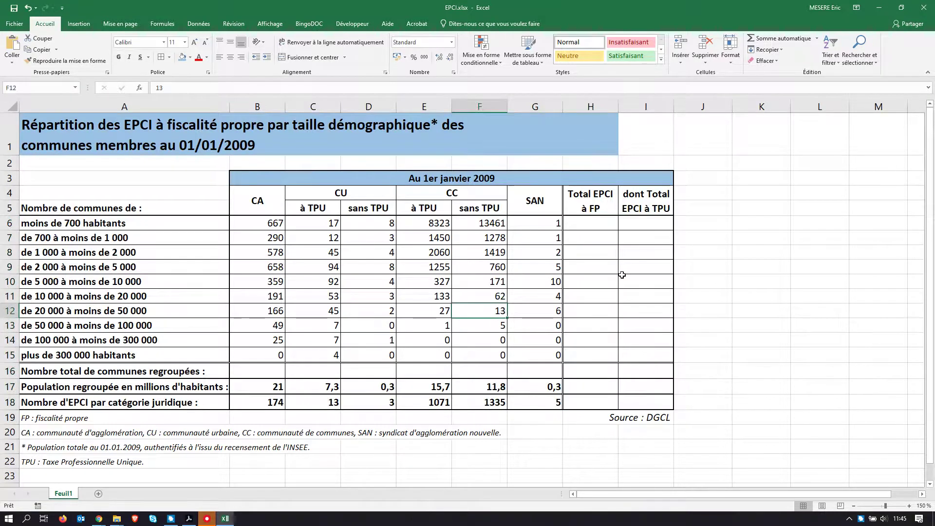
- Total the CA column in B16 by adding the individual cells B6 through B15, and check the result against the PDF model
key(alt+Tab)
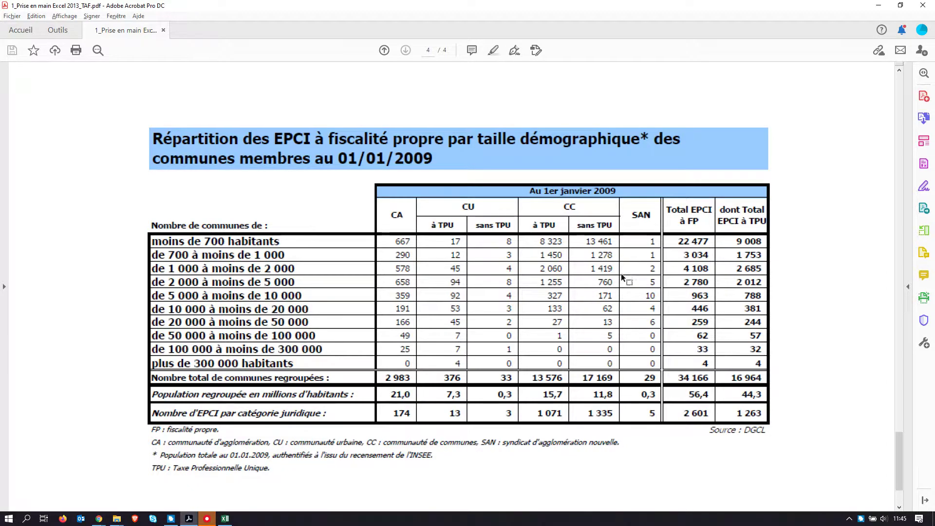
key(alt+Tab)
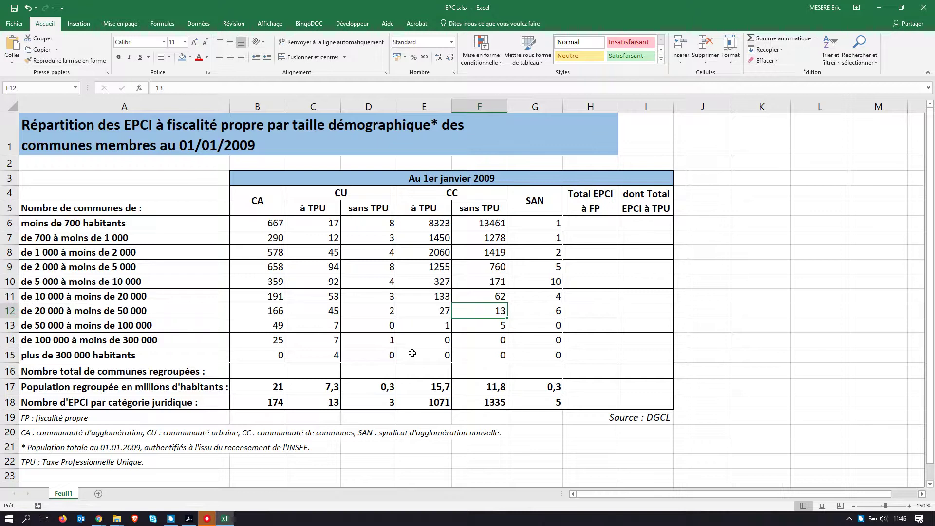
click(285, 372)
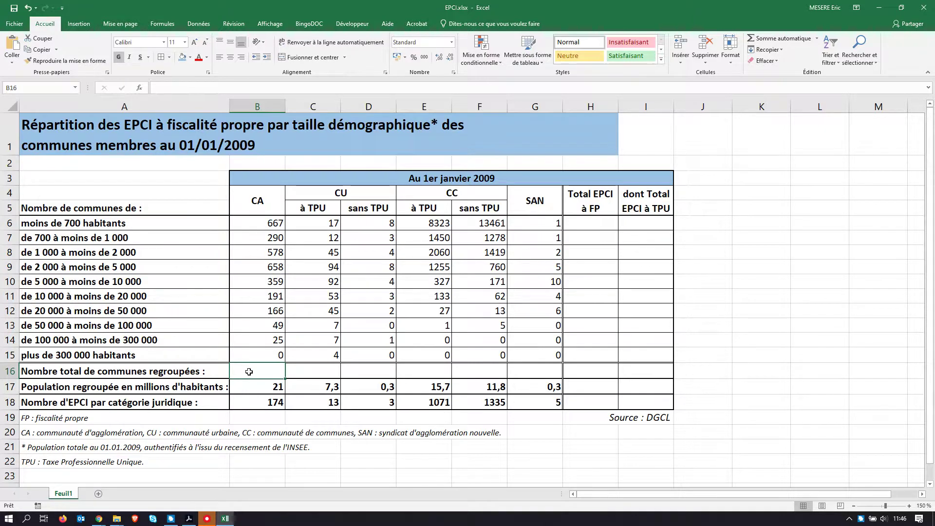
text(=)
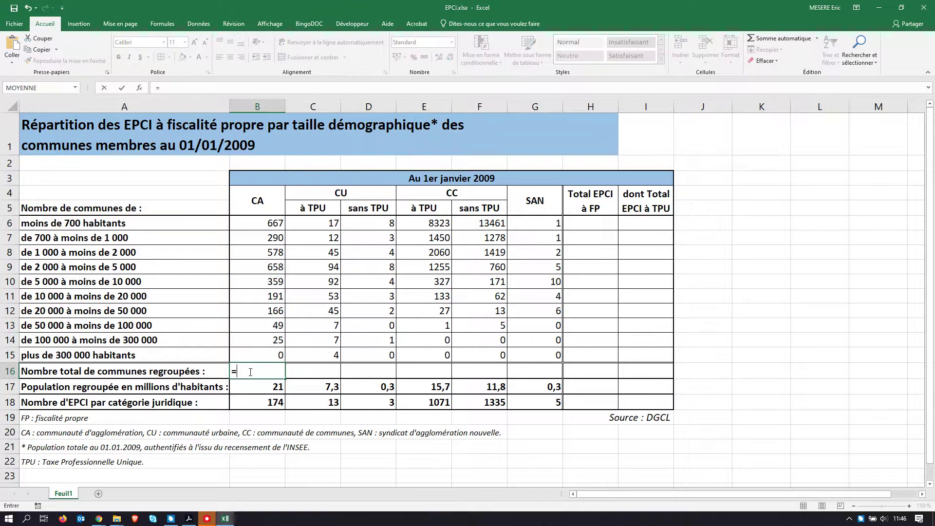
click(271, 223)
text(+)
click(271, 239)
text(+)
click(275, 252)
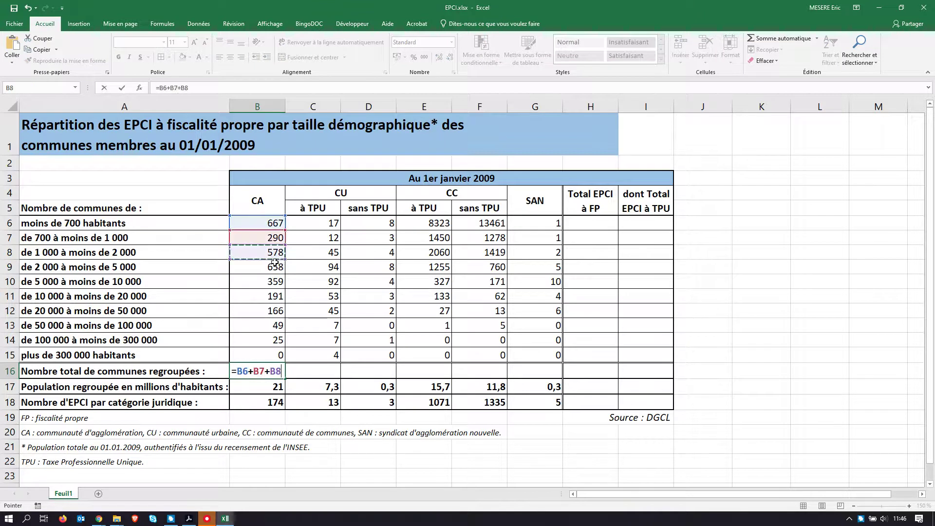
text(+)
click(275, 266)
text(+)
click(274, 282)
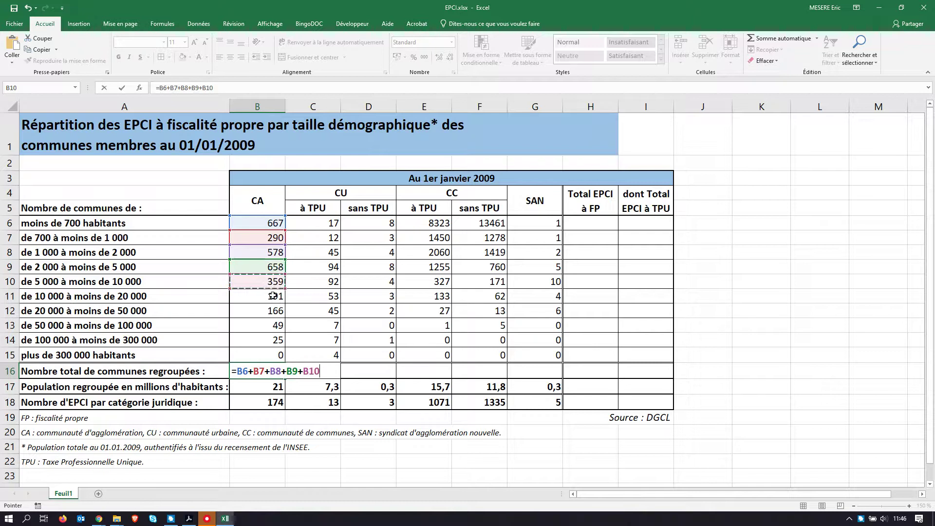
text(+)
click(273, 296)
text(+)
click(274, 310)
text(+)
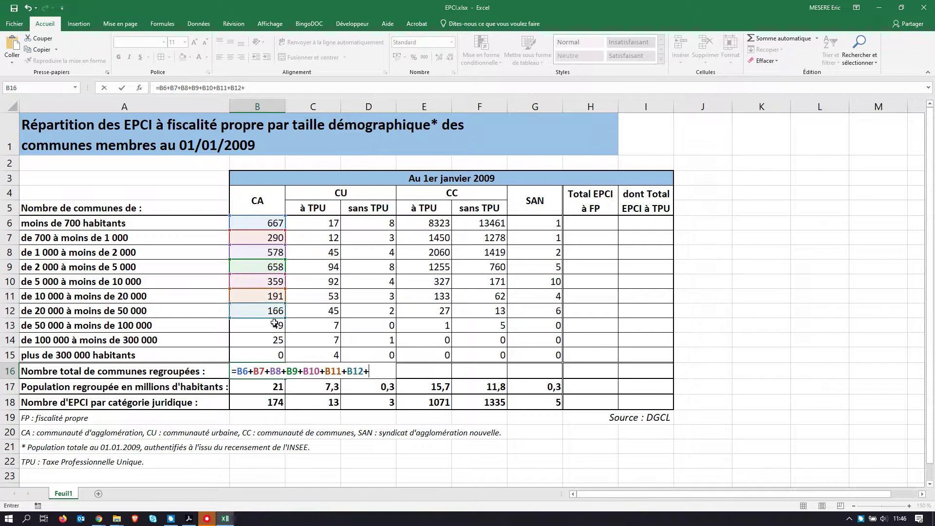
click(276, 328)
text(+)
click(276, 341)
text(+)
click(277, 356)
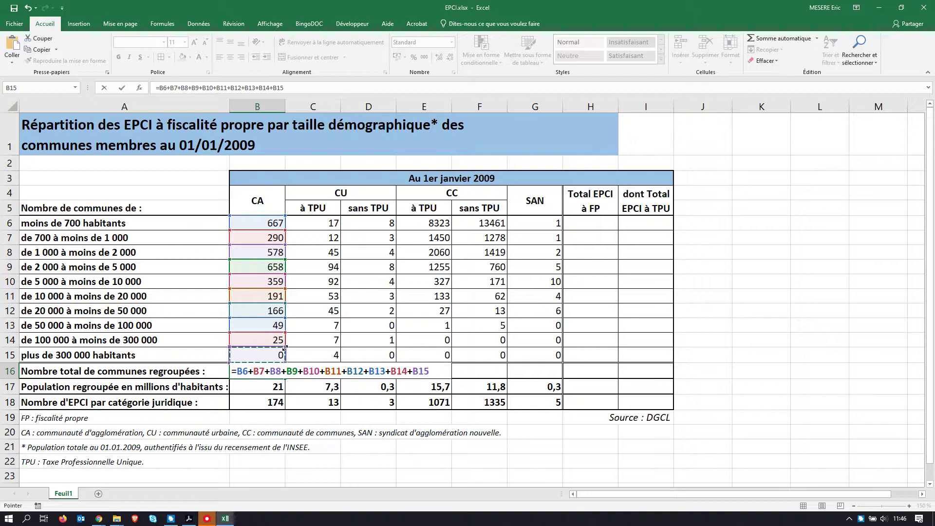
key(Return)
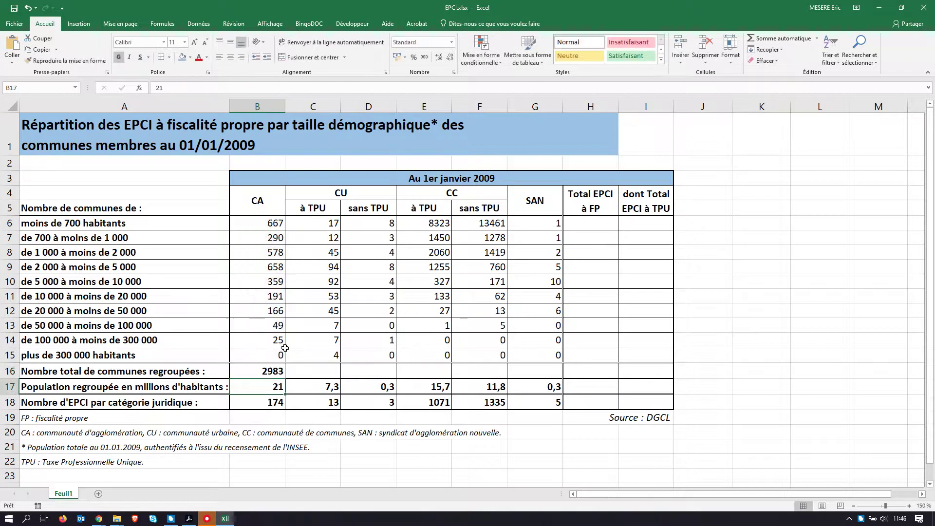
key(alt+Tab)
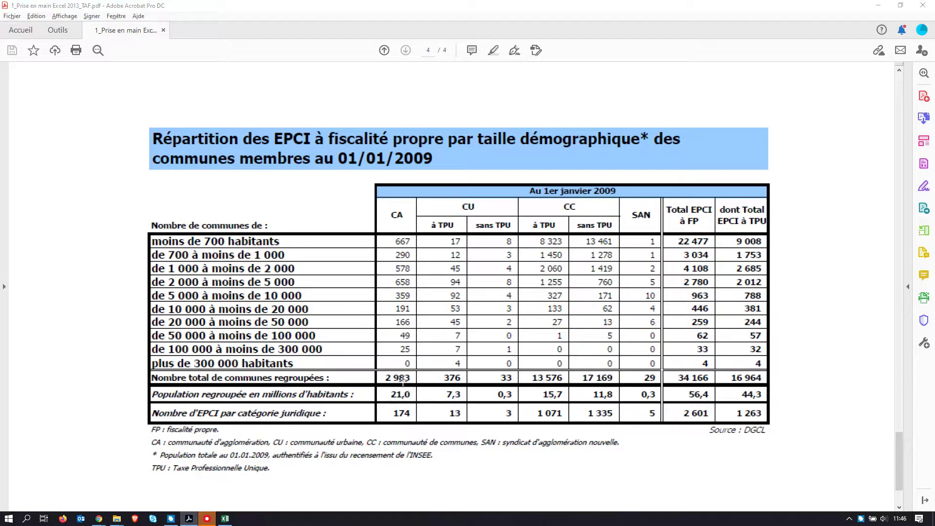
key(alt+Tab)
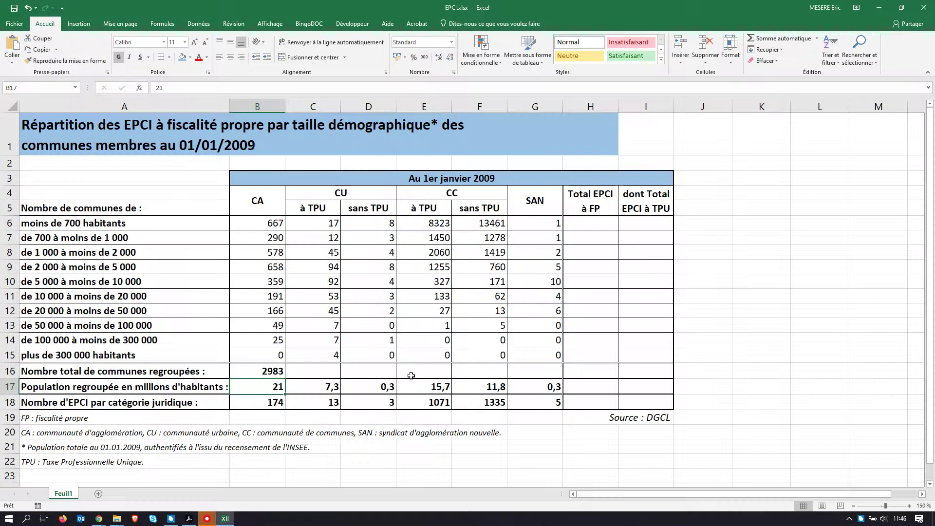
- Total the CU à TPU column in C16 with a formula adding the individual cells C6 through C15
click(356, 372)
click(321, 374)
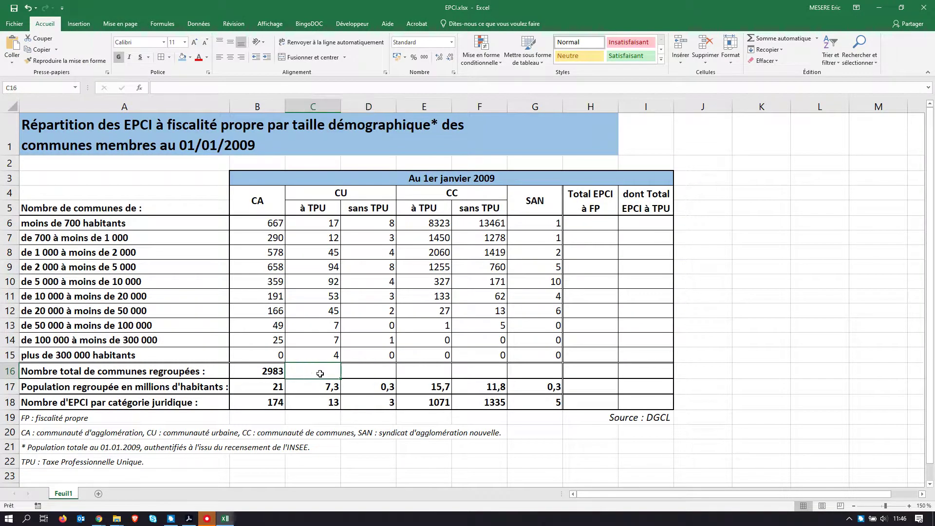
text(=)
click(323, 222)
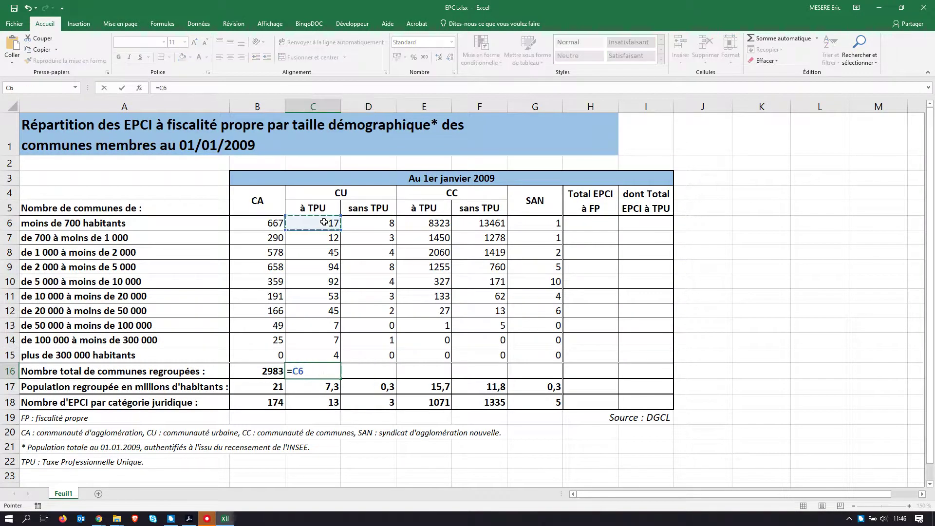
text(+)
click(321, 236)
text(+)
click(322, 257)
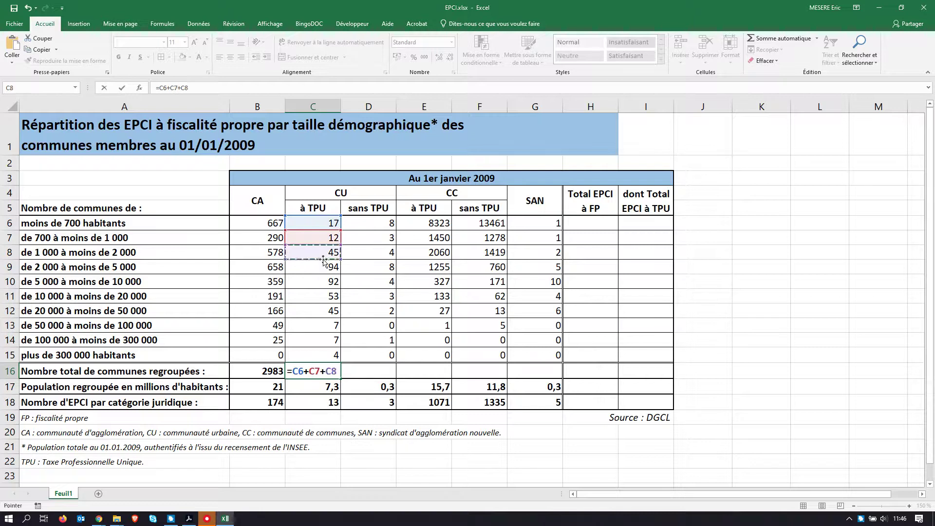
text(+)
click(319, 266)
text(+)
click(320, 280)
text(+)
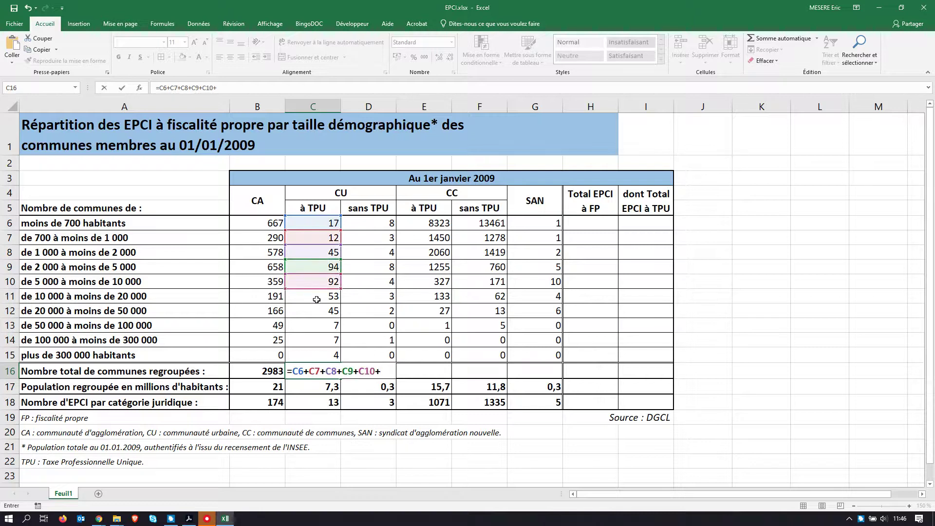
click(319, 297)
text(+)
click(320, 313)
text(+)
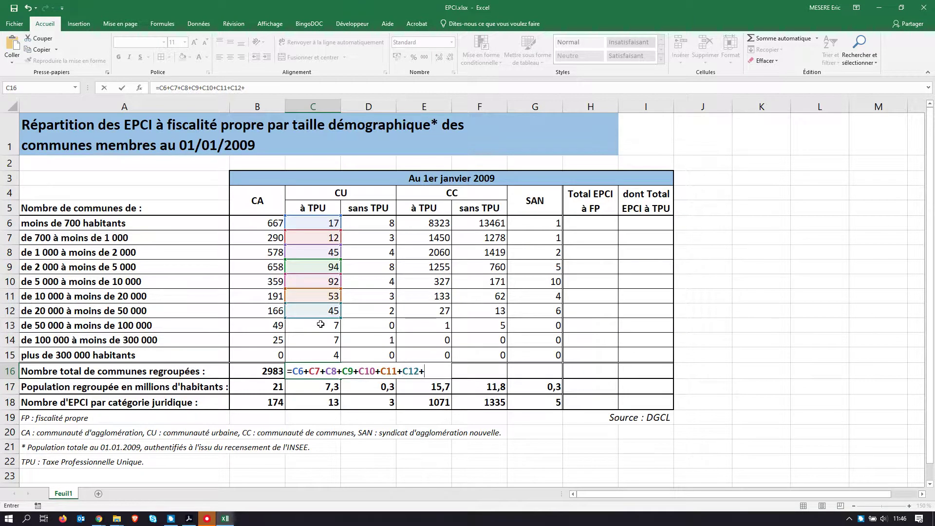
click(321, 325)
text(+)
click(321, 340)
text(+)
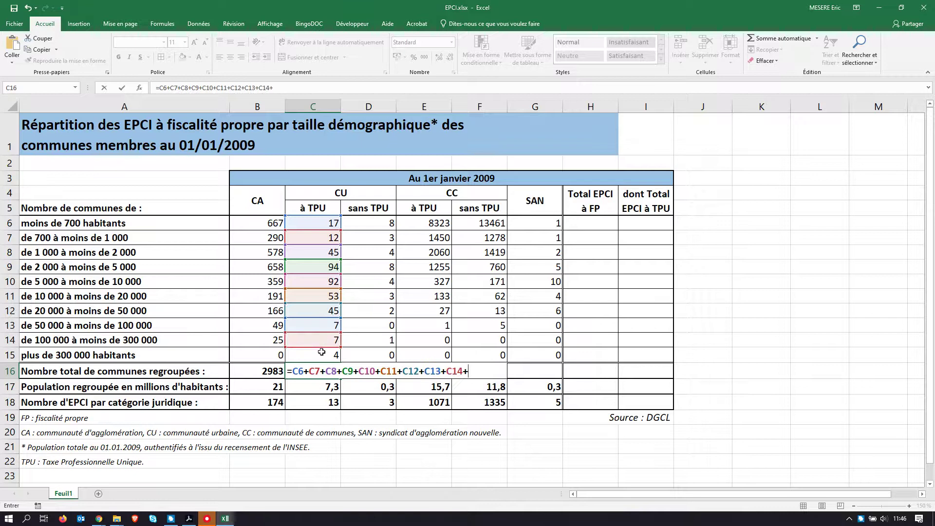
click(323, 354)
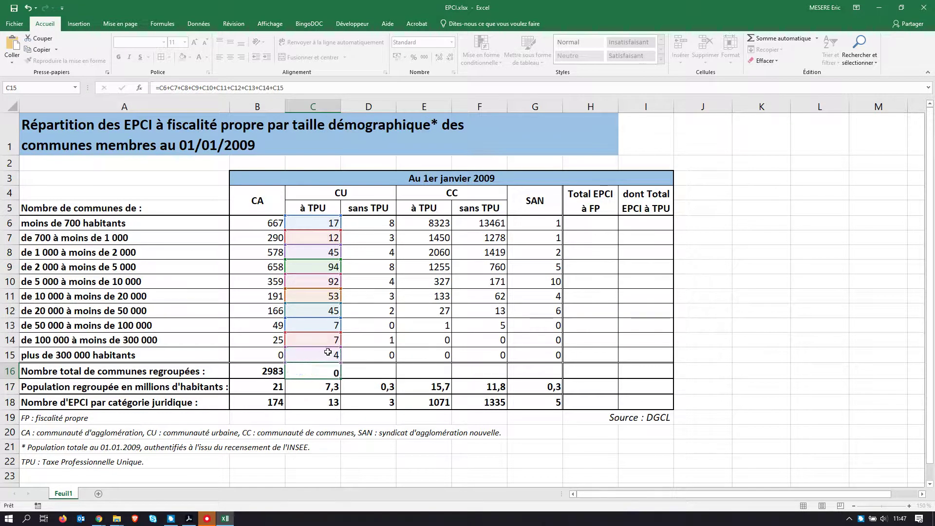
key(Return)
- Total the CU sans TPU column in D16 with a formula adding the individual cells D6 through D15
click(375, 371)
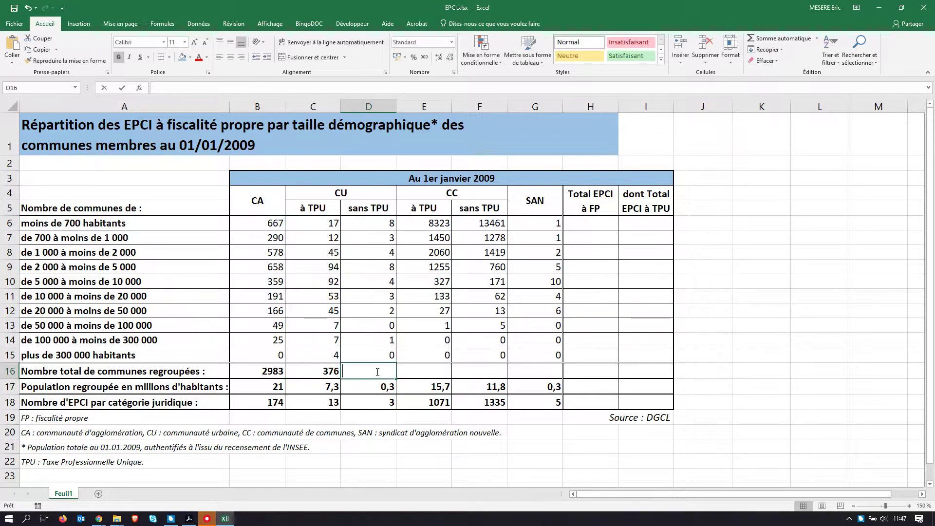
text(=)
click(376, 224)
text(+)
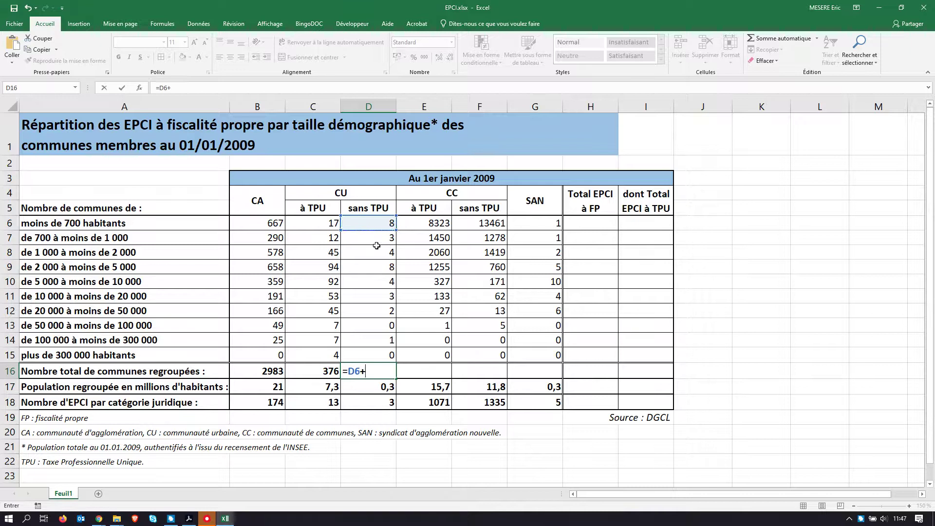
click(377, 238)
text(+)
click(379, 252)
text(+)
click(379, 267)
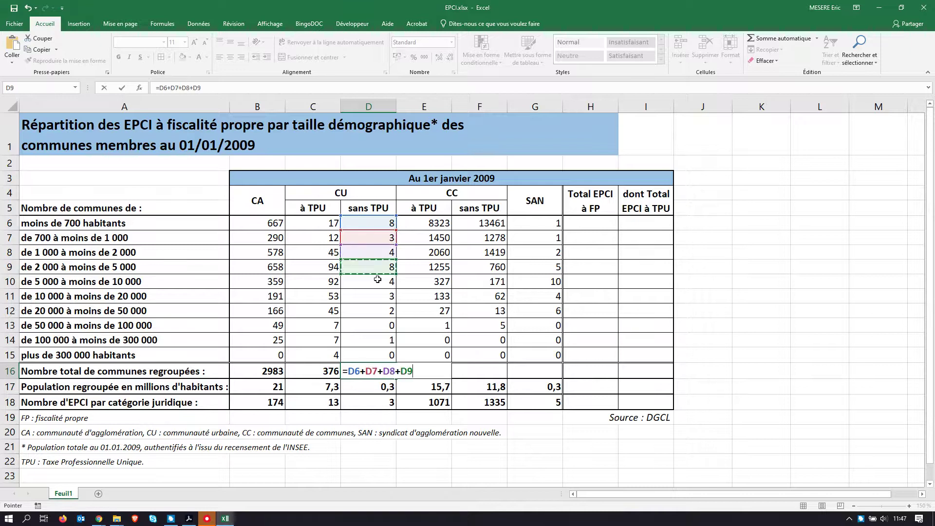
text(+)
click(379, 282)
text(+)
click(379, 296)
text(+)
click(379, 311)
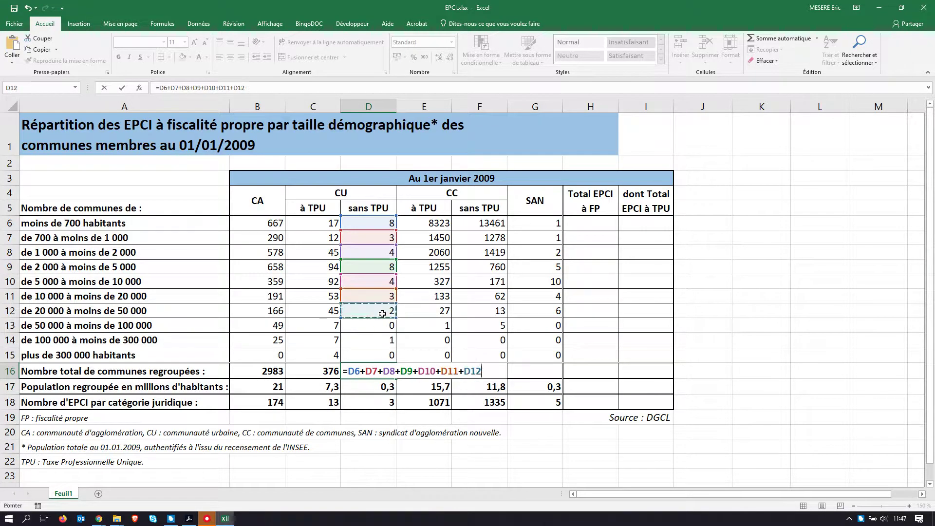
text(+)
click(380, 325)
text(+)
click(381, 340)
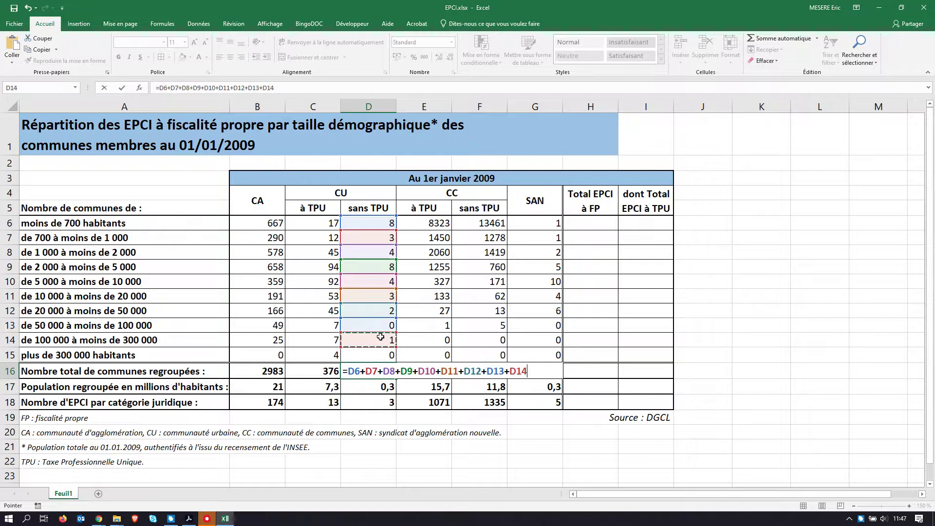
text(+)
click(377, 352)
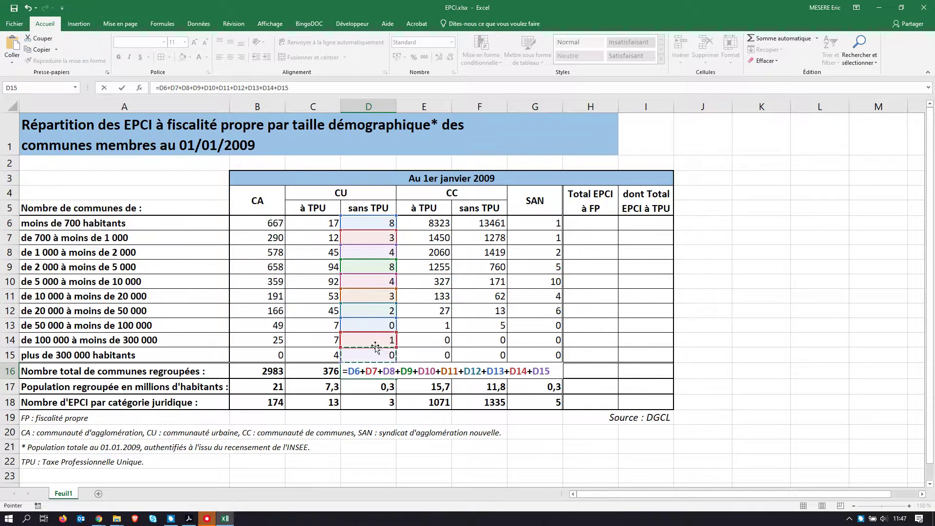
key(Return)
- Total the CC à TPU column in E16 with a formula adding the individual cells E6 through E15
click(433, 371)
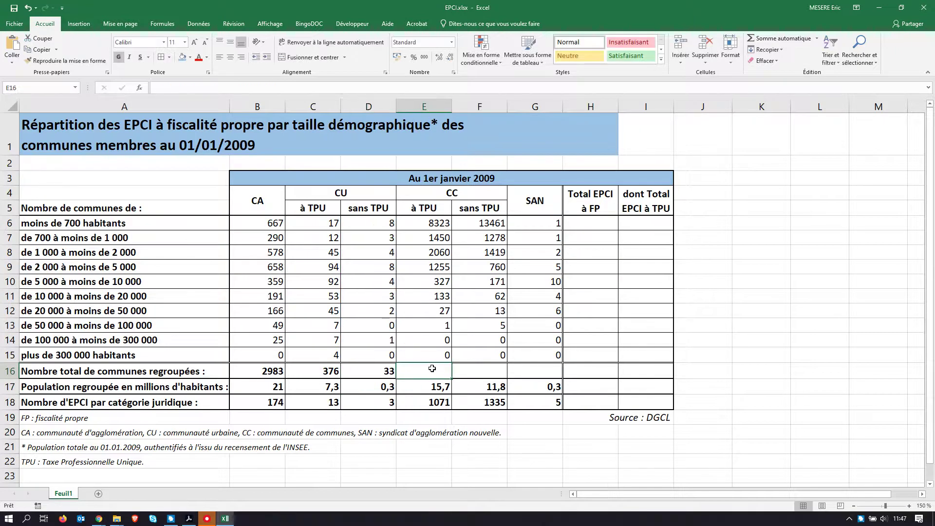
text(=)
click(440, 224)
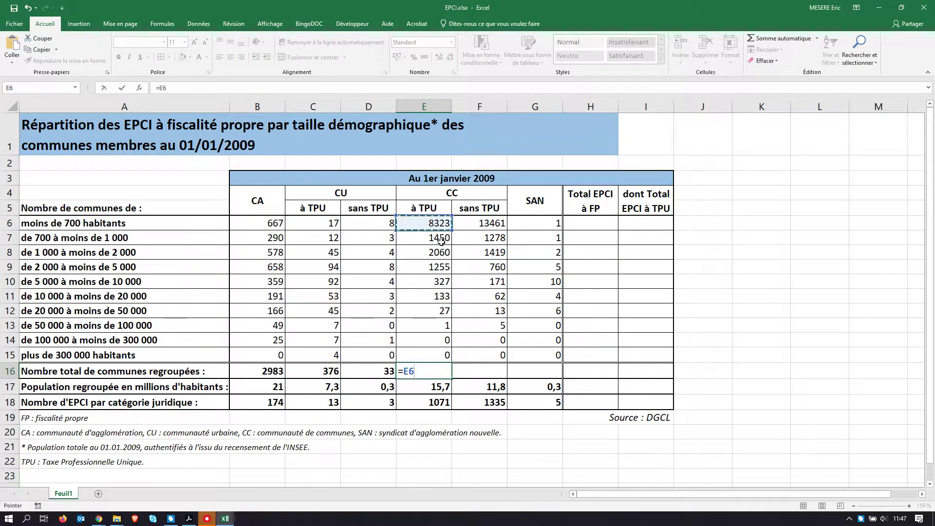
text(+)
click(440, 239)
text(+)
click(441, 252)
text(+)
click(443, 267)
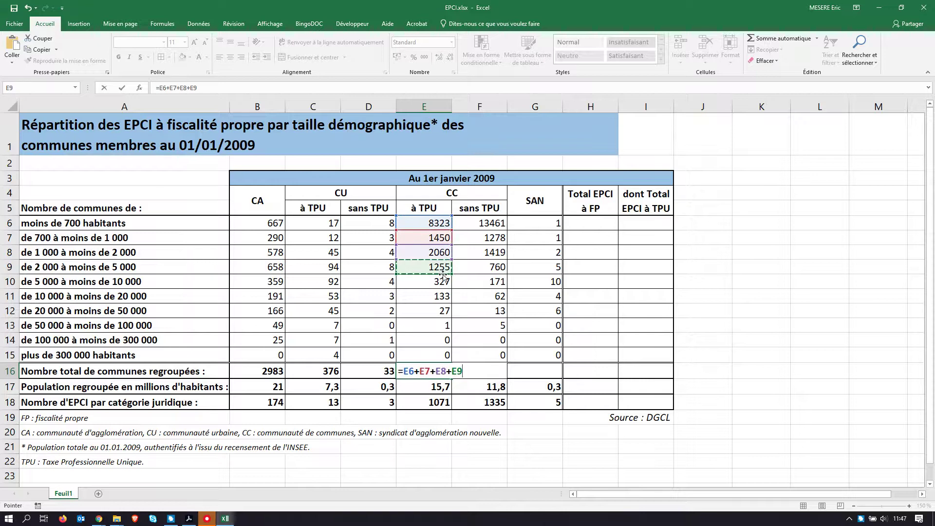
text(+)
click(442, 281)
text(+)
click(441, 296)
text(+)
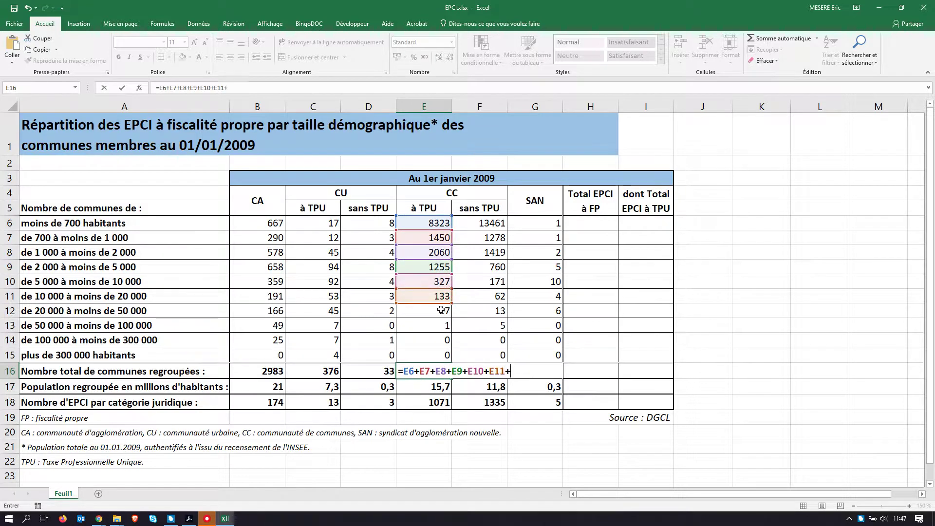
click(441, 311)
text(+)
click(438, 325)
text(+)
click(436, 340)
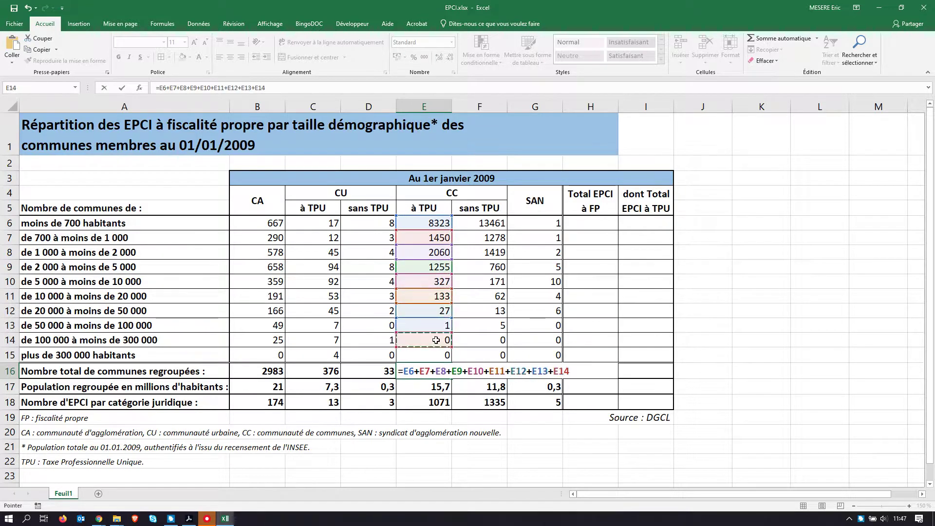
text(+)
click(436, 355)
key(Return)
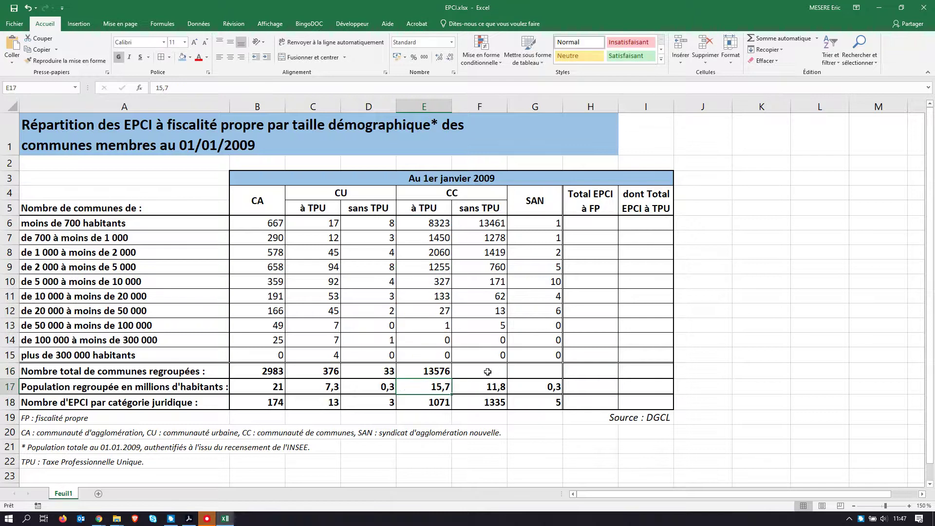
- Total the CC sans TPU column in F16 with a formula adding the individual cells F6 through F15
click(487, 371)
text(=)
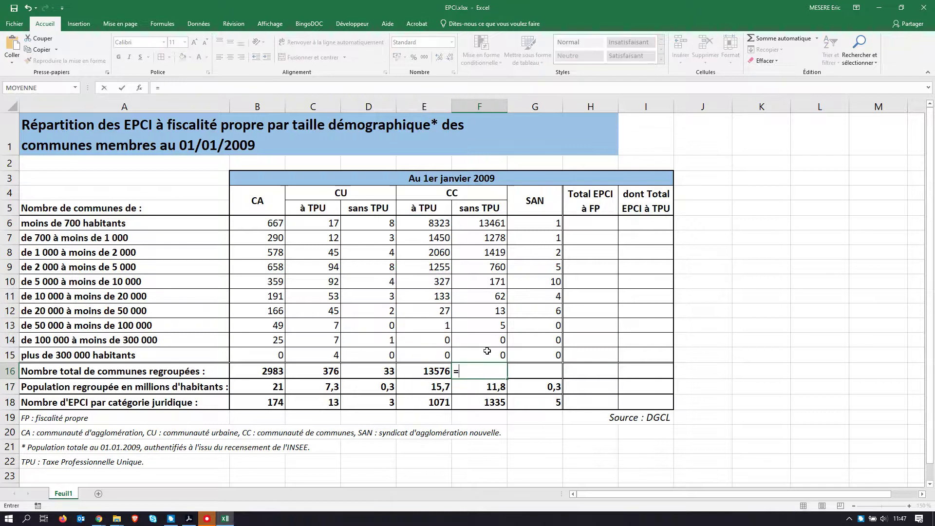
click(496, 223)
text(+)
click(489, 237)
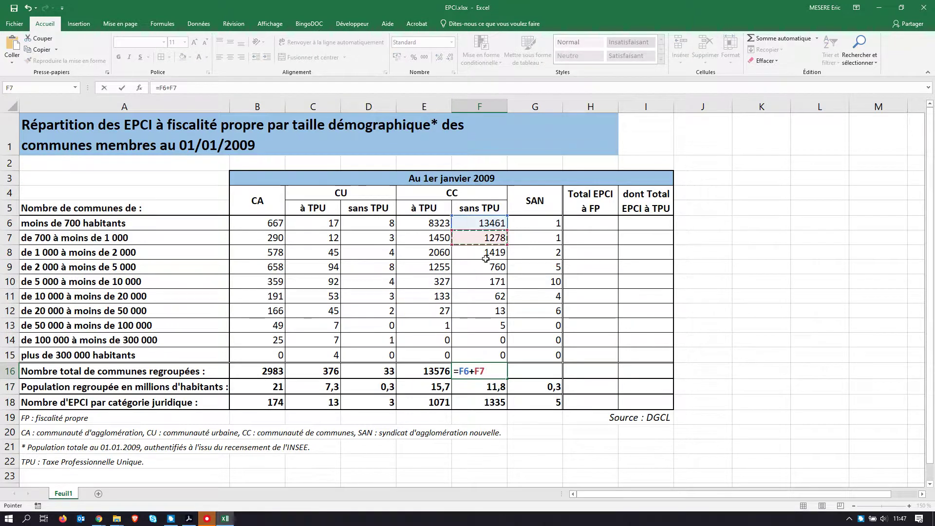
text(+)
click(485, 257)
text(+)
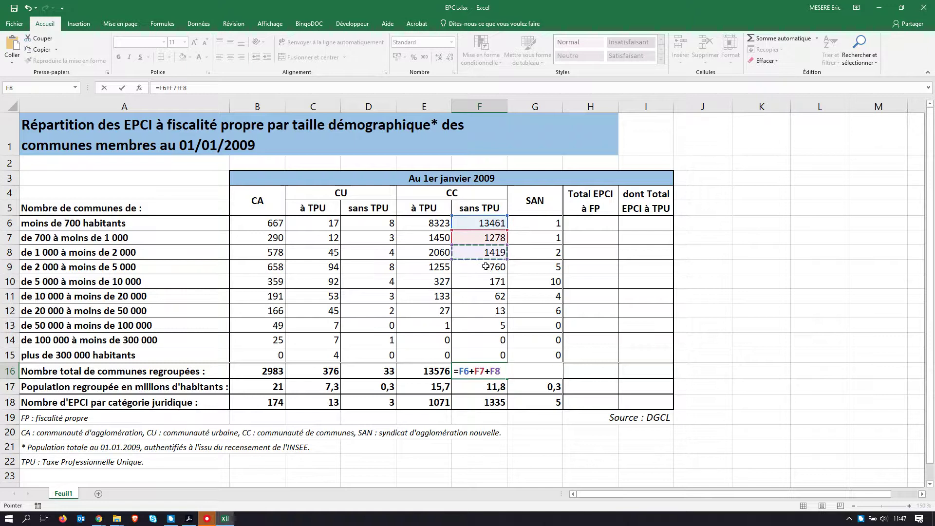
click(485, 267)
text(+)
click(481, 282)
text(+)
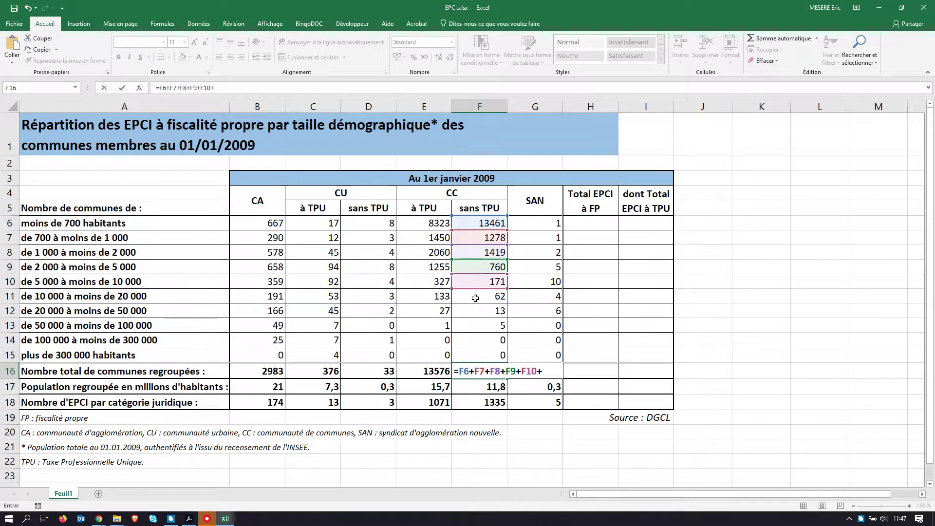
click(479, 299)
text(+)
click(481, 310)
text(+)
click(484, 326)
text(+)
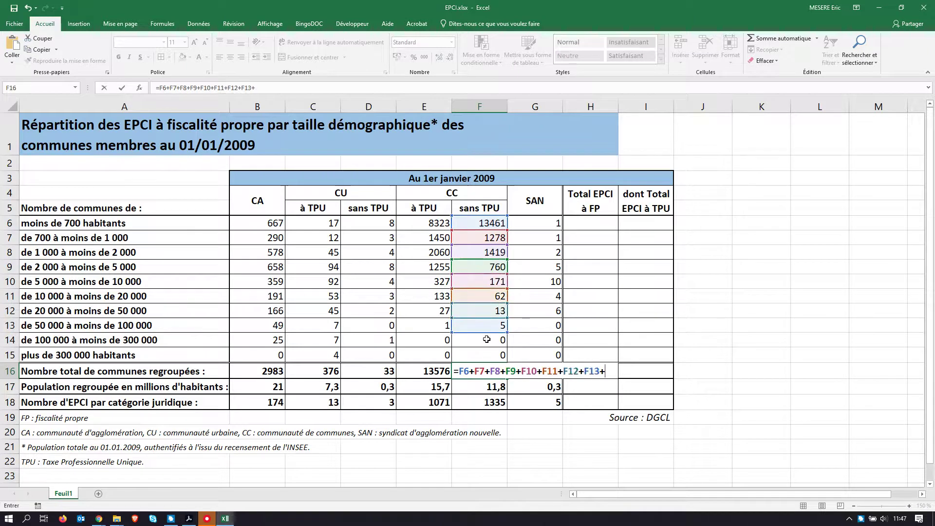
click(485, 340)
text(+)
click(491, 353)
key(Return)
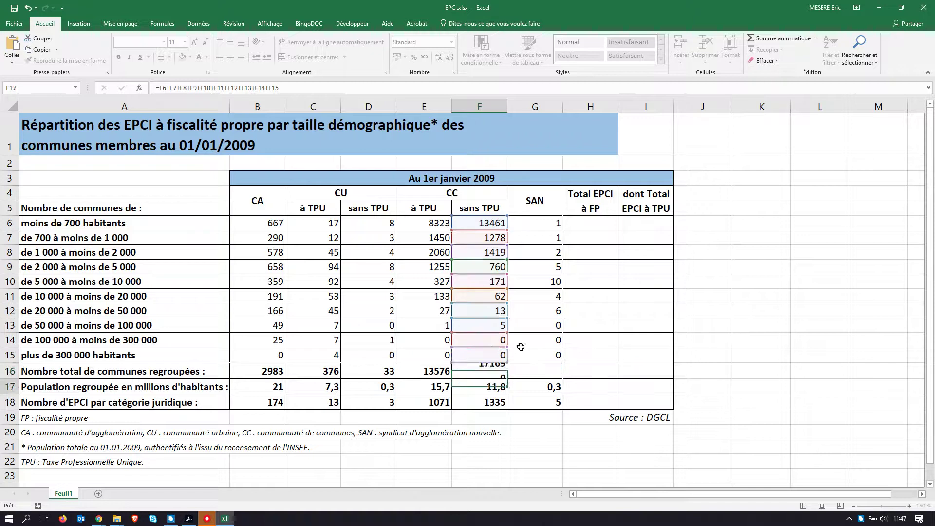
- Total the SAN column in G16 by adding the individual cells G6 through G15, and check the result against the PDF model
click(540, 369)
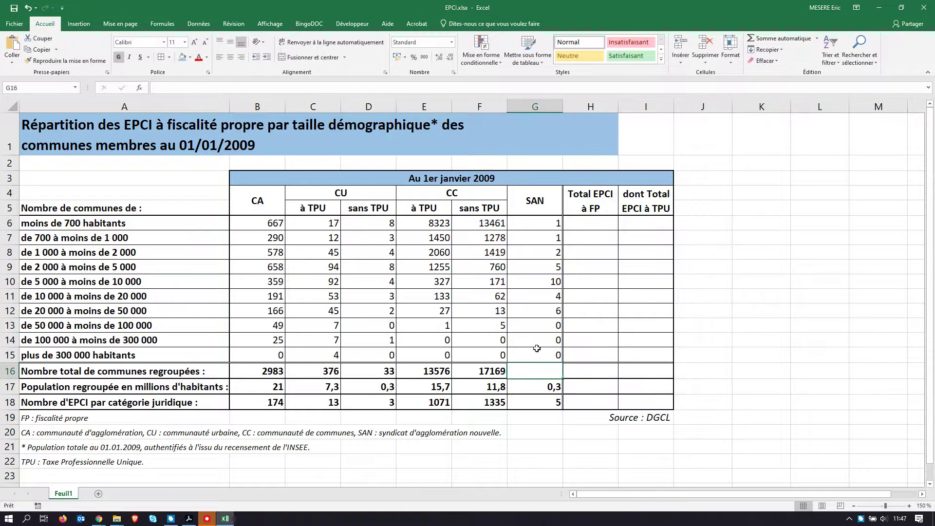
text(=)
click(556, 224)
text(+)
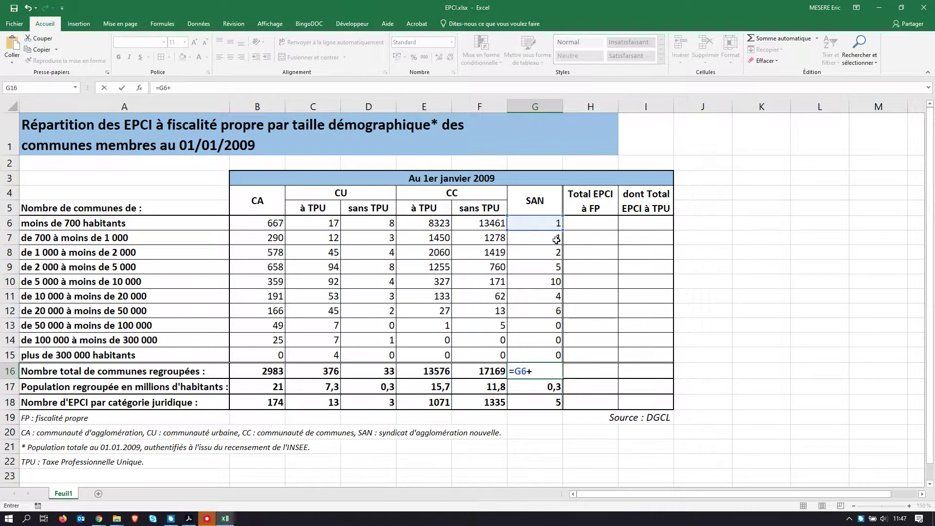
click(556, 239)
text(+)
click(554, 253)
text(+)
click(553, 267)
text(+)
click(550, 283)
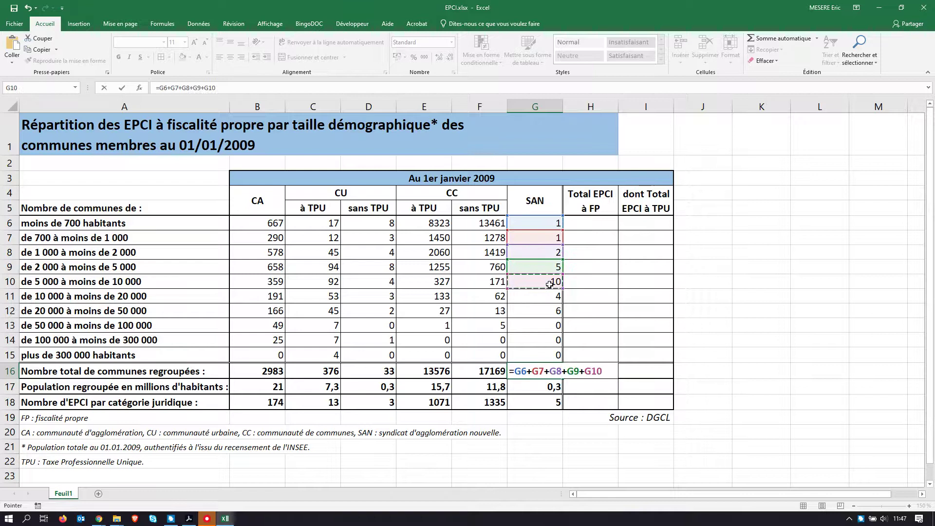
text(+)
click(550, 296)
text(+)
click(552, 311)
text(+)
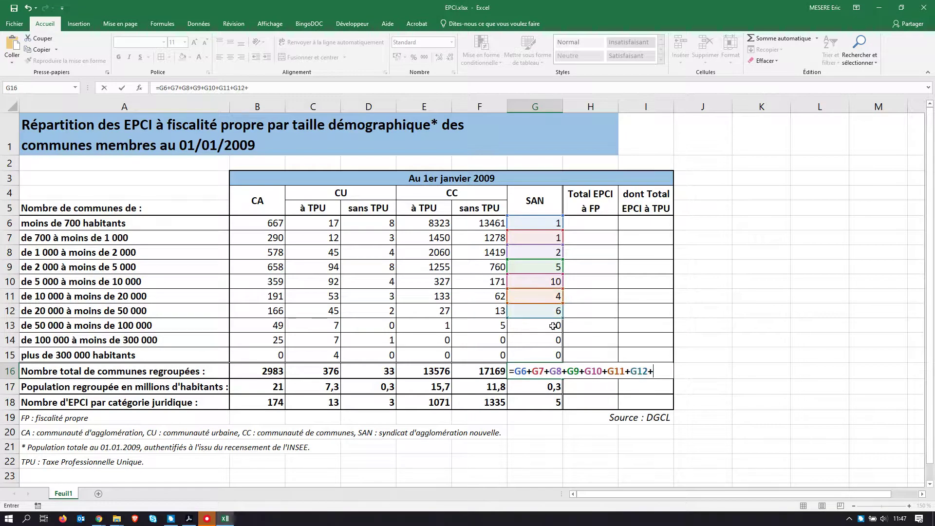
click(553, 326)
text(+)
click(544, 340)
text(+)
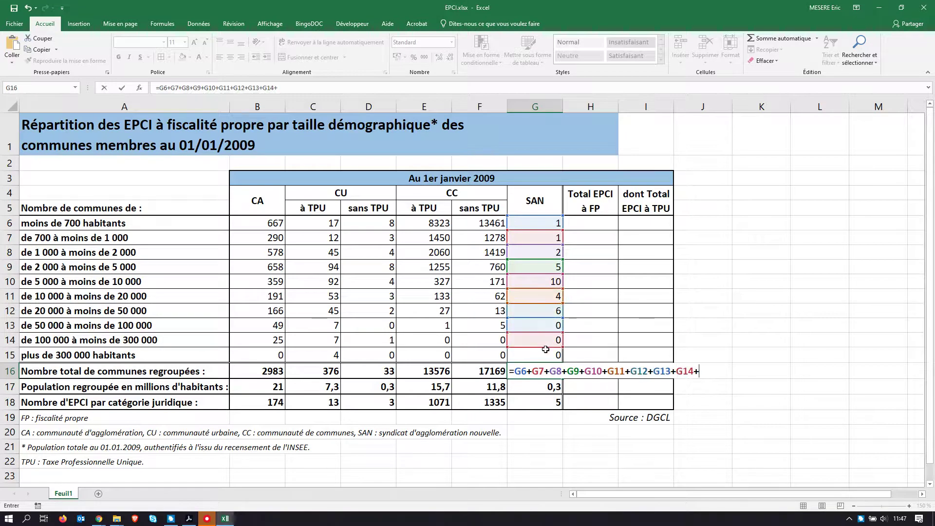
click(544, 353)
key(Return)
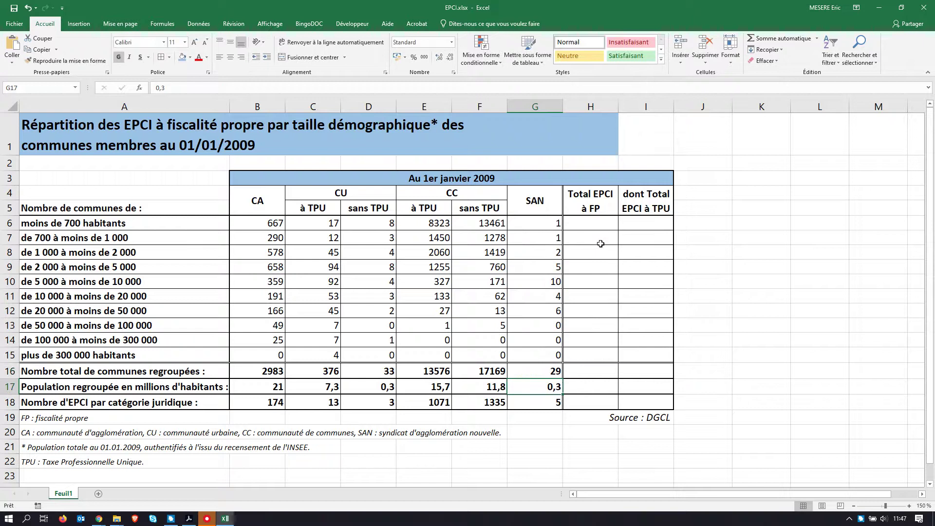
key(alt+Tab)
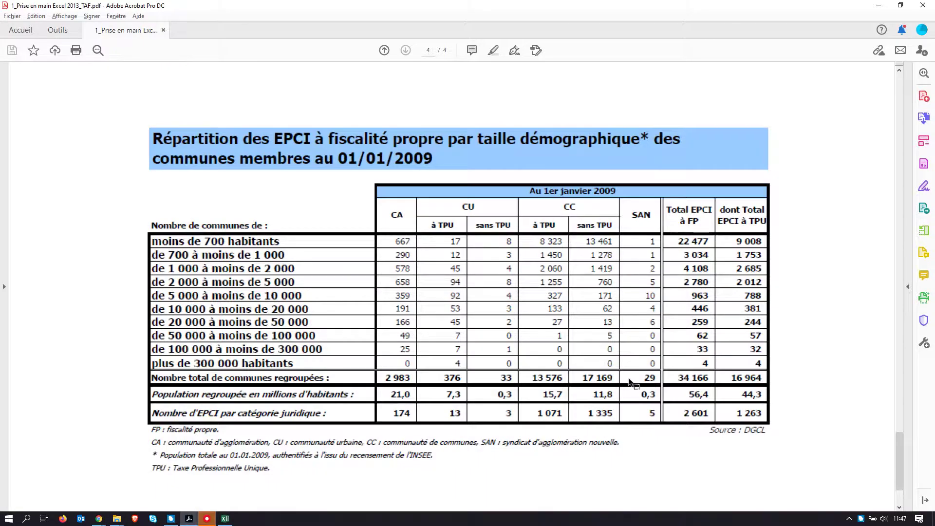
key(alt+Tab)
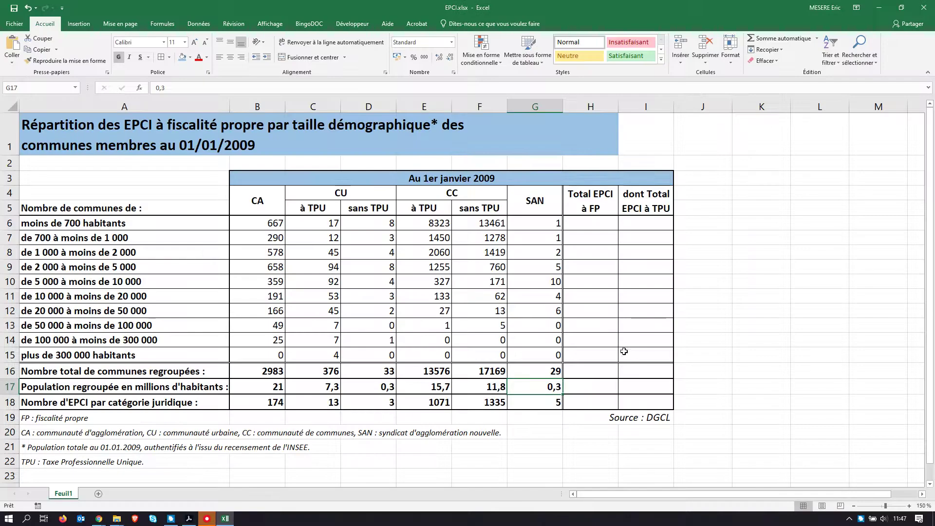
- Consult the Total EPCI à FP column in the PDF model and enter the formula =F6+E6+D6+C6 in H6
click(588, 229)
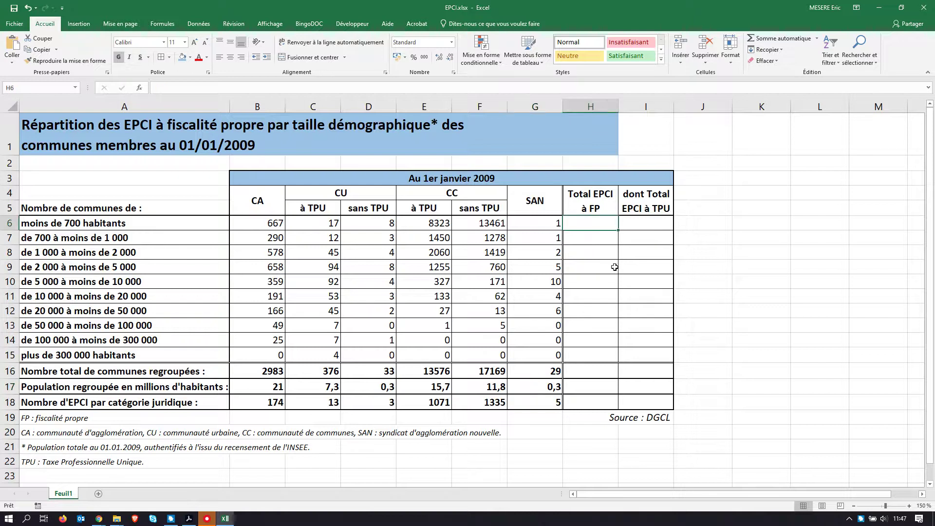
key(alt+Tab)
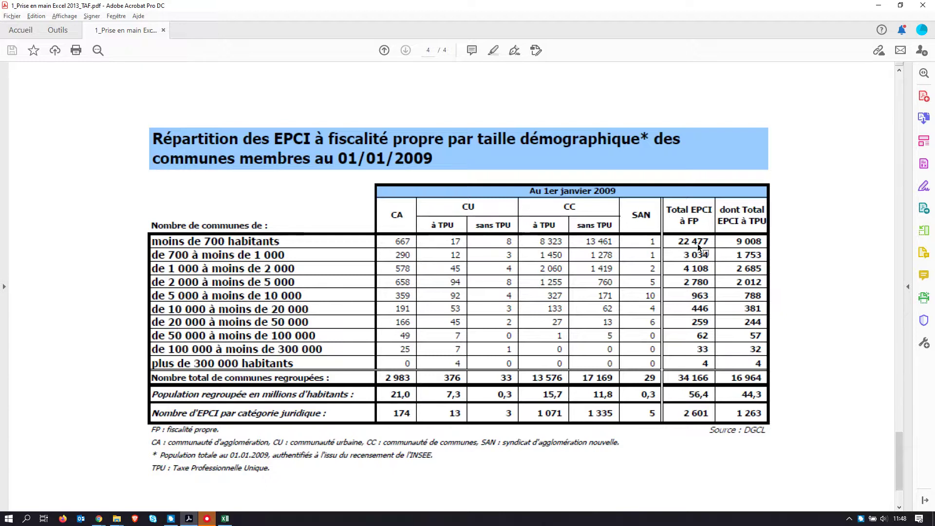
key(alt+Tab)
key(alt+Tab)
key(alt+Tab)
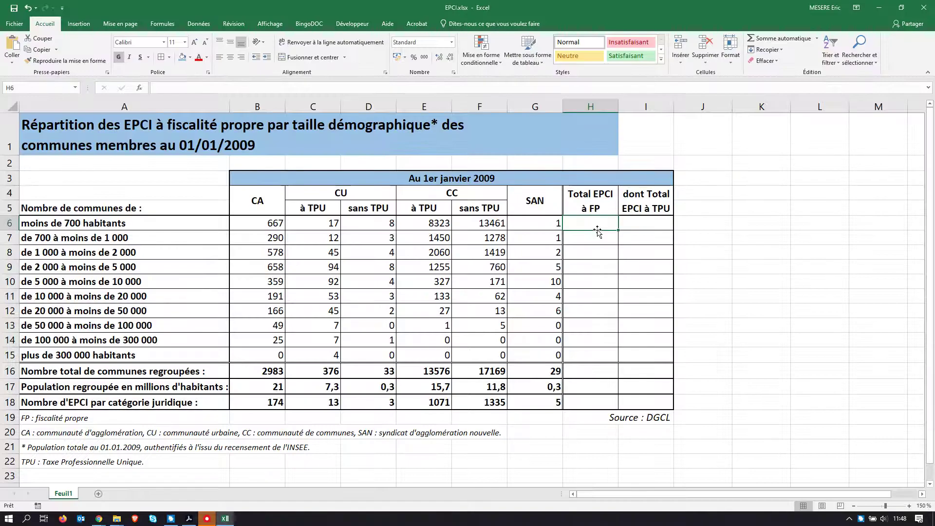
text(=)
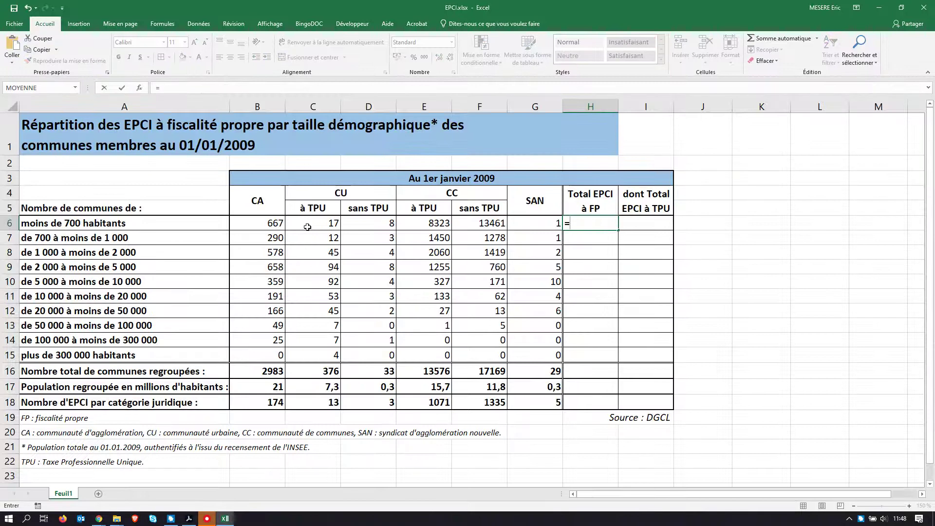
click(483, 223)
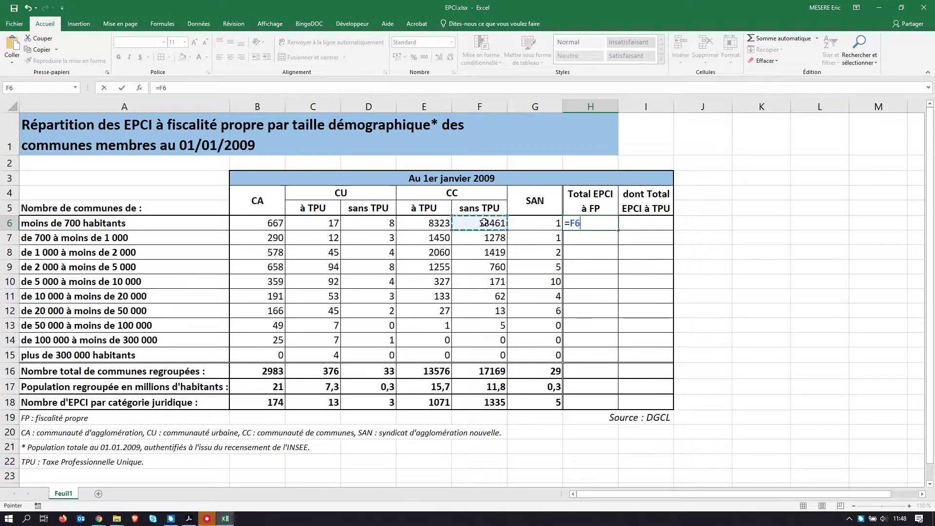
text(+)
click(438, 223)
text(+)
click(387, 224)
text(+)
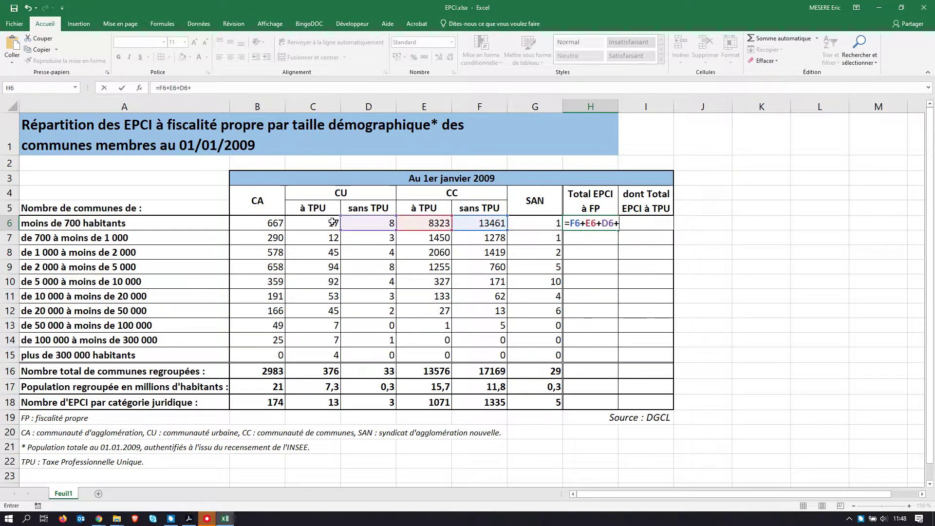
click(331, 223)
key(Return)
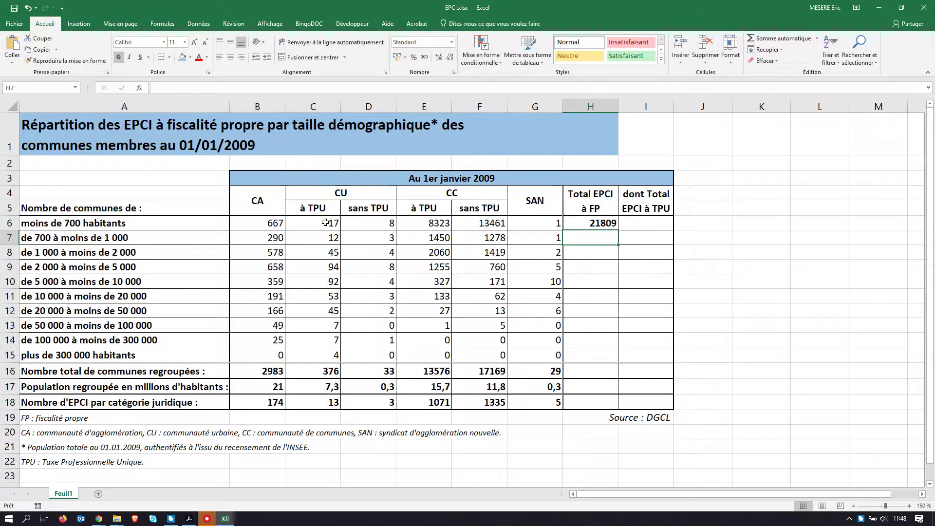
- Extend the Total EPCI à FP formula in H6 by adding the CA cell B6
click(597, 224)
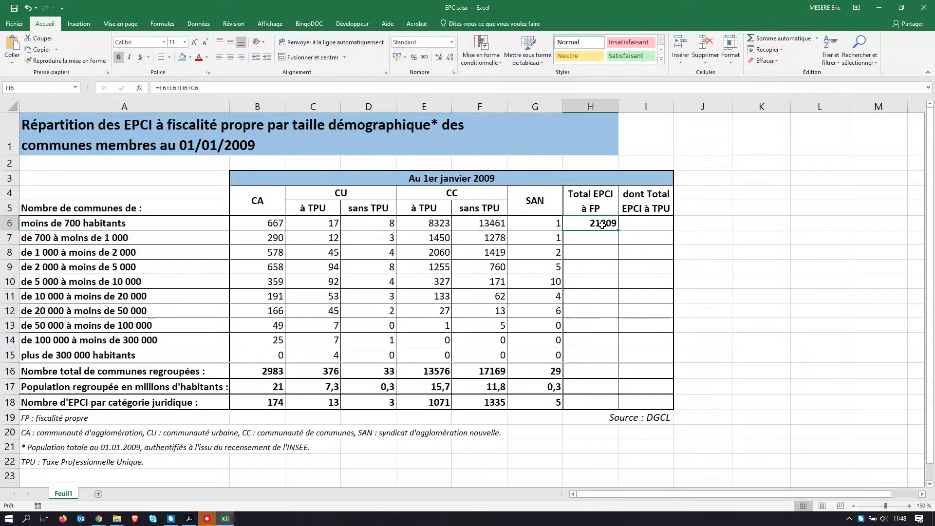
key(F2)
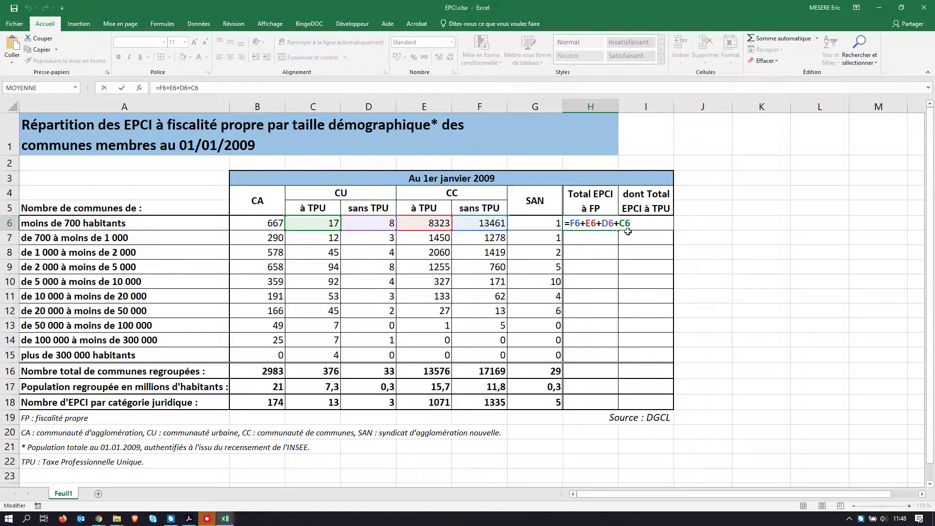
key(Return)
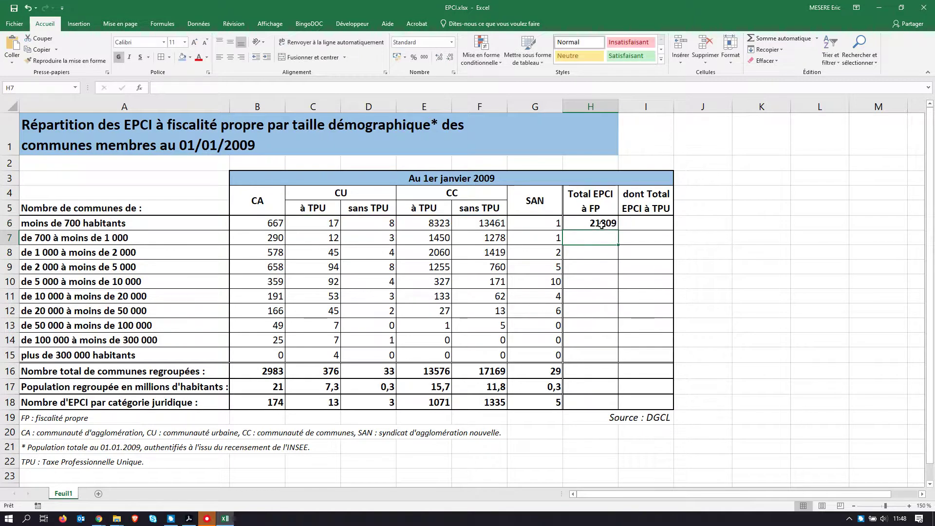
click(594, 223)
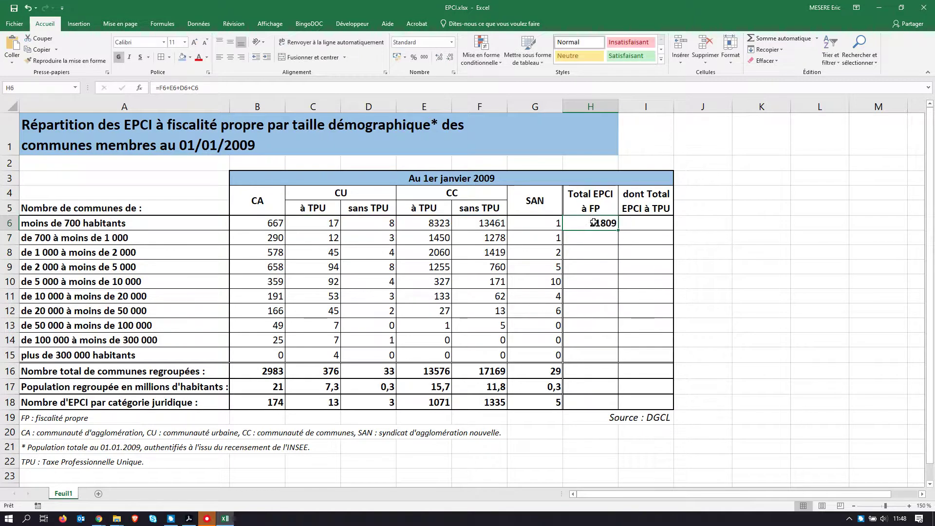
click(205, 88)
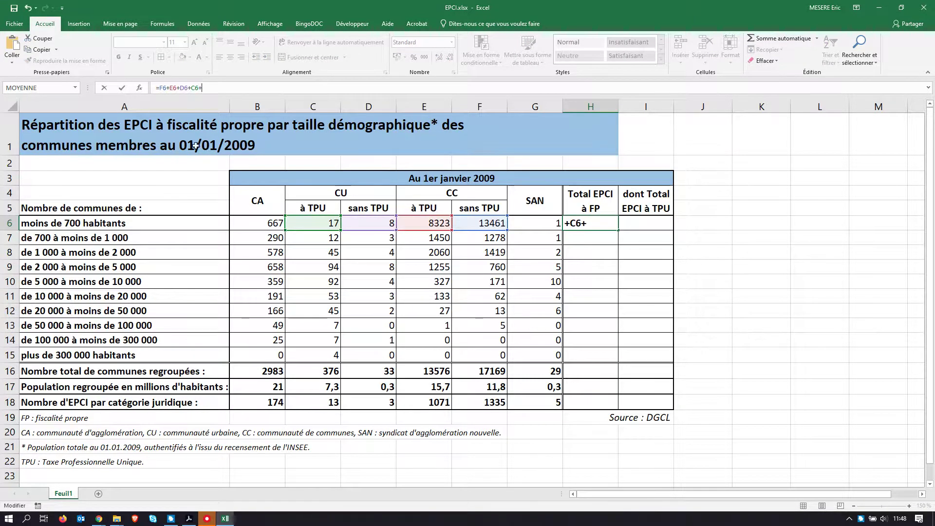
text(+)
click(271, 224)
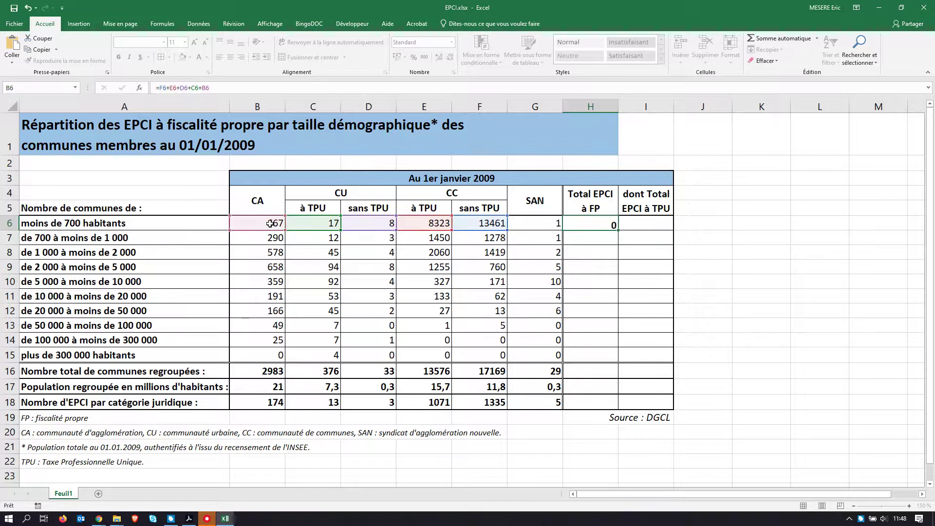
key(Return)
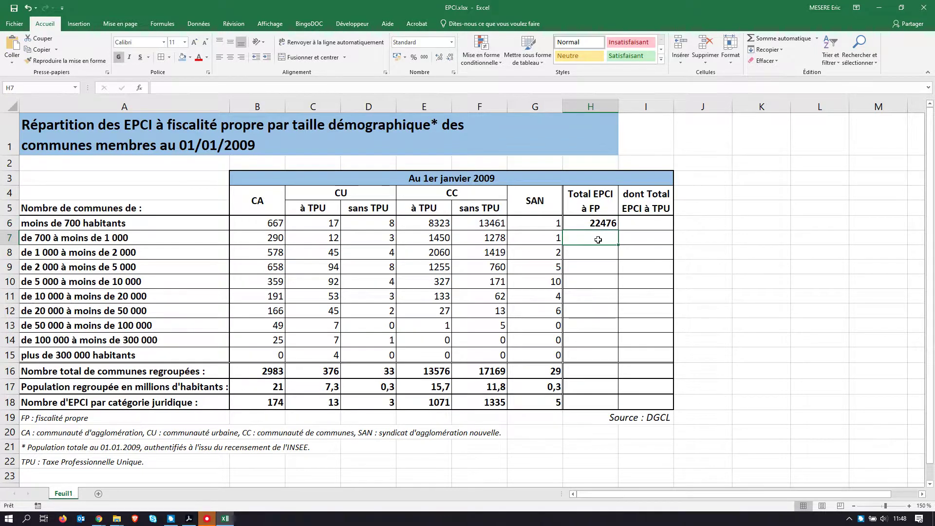
- Calculate Total EPCI à FP in H7 with a formula adding the individual cells G7 back through B7
text(=)
click(545, 240)
text(+)
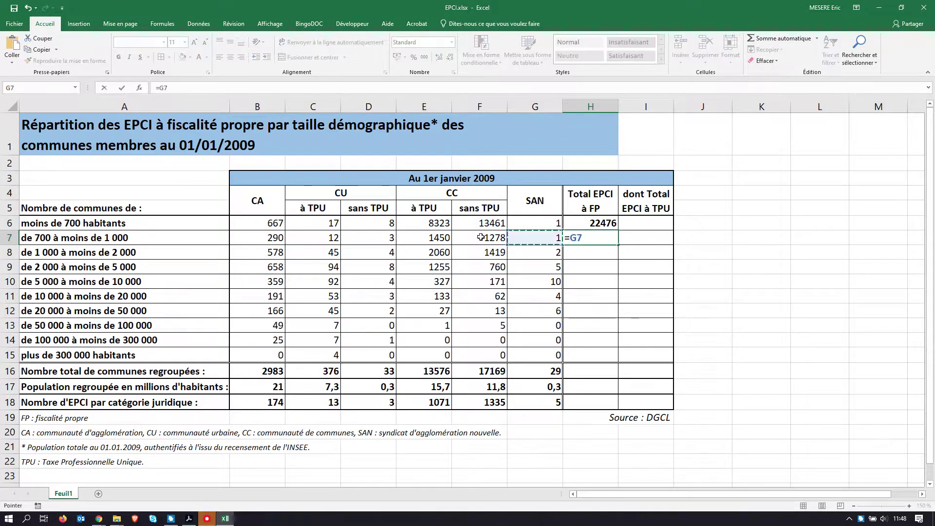
click(481, 237)
text(+)
click(424, 239)
text(+)
click(358, 239)
text(+)
click(302, 238)
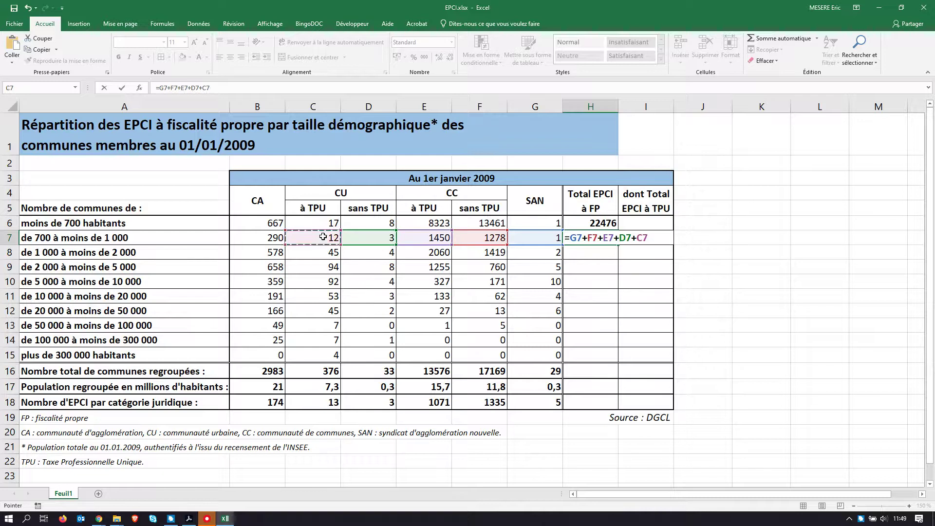
text(+)
click(256, 239)
key(Return)
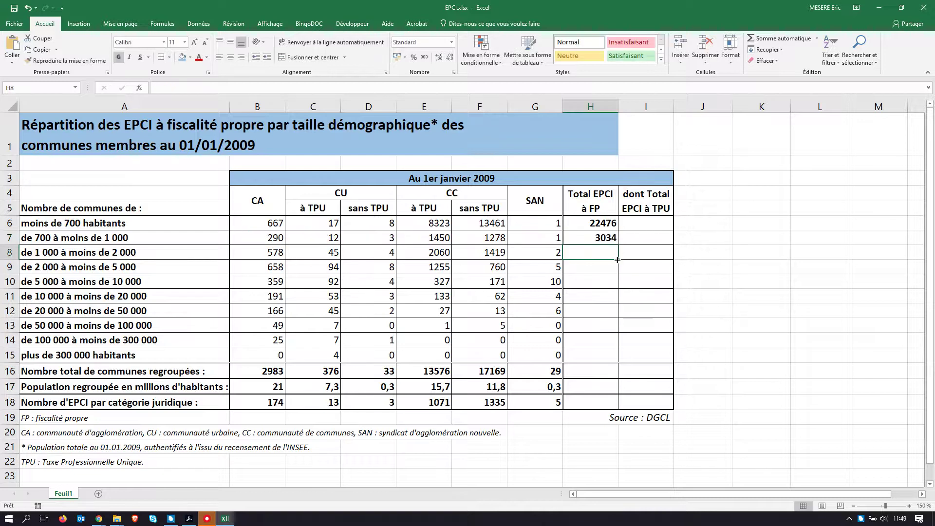
- Calculate Total EPCI à FP in H8 with a formula adding the individual cells G8 back through B8
text(=)
click(551, 254)
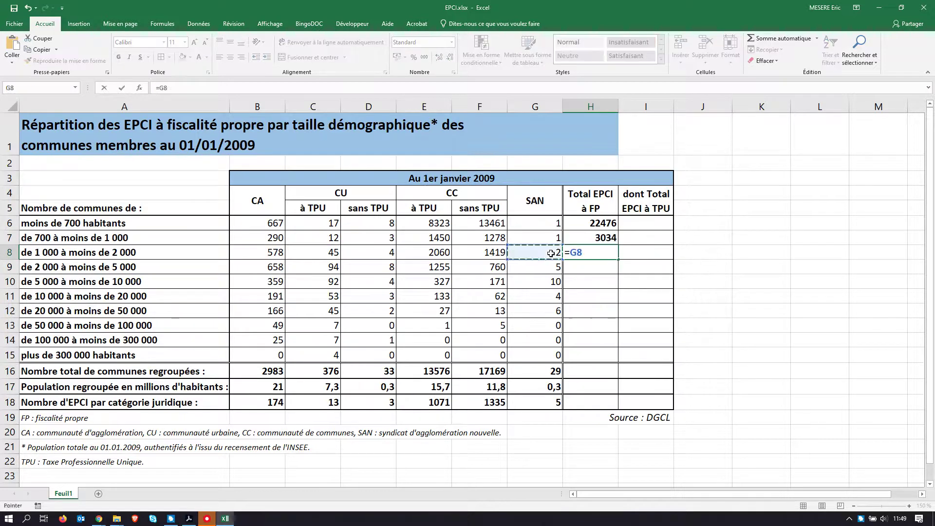
text(+)
click(492, 252)
text(+)
click(440, 252)
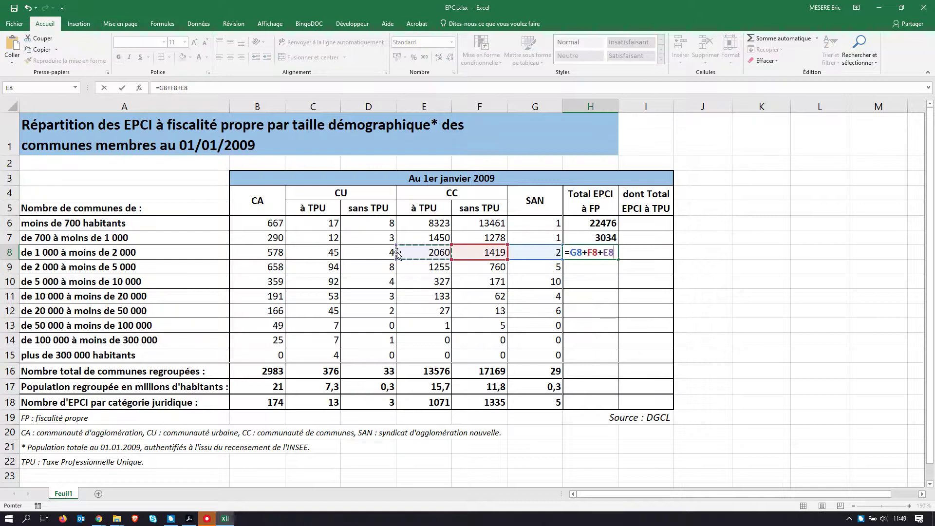
text(+)
click(355, 252)
text(+)
click(314, 252)
text(+)
click(267, 253)
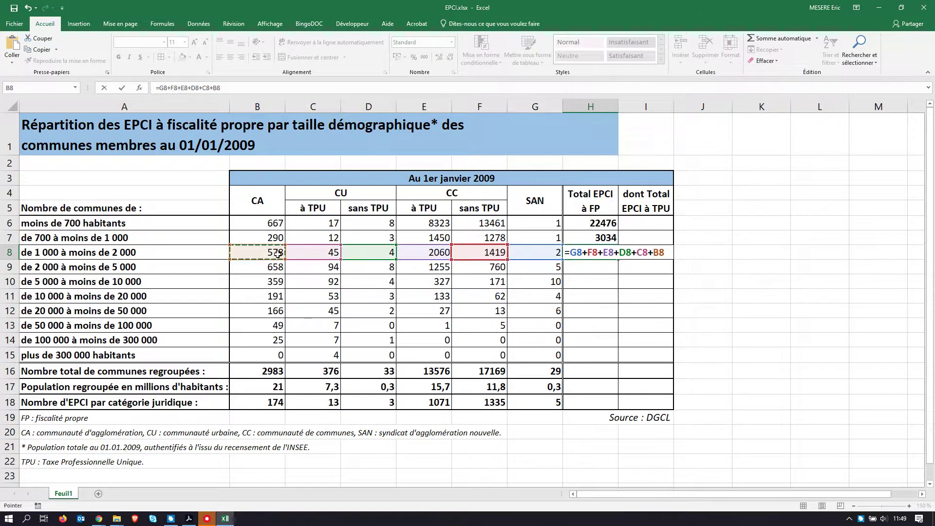
key(Return)
- Calculate Total EPCI à FP in H9 with a formula adding the individual cells G9 back through B9
text(=)
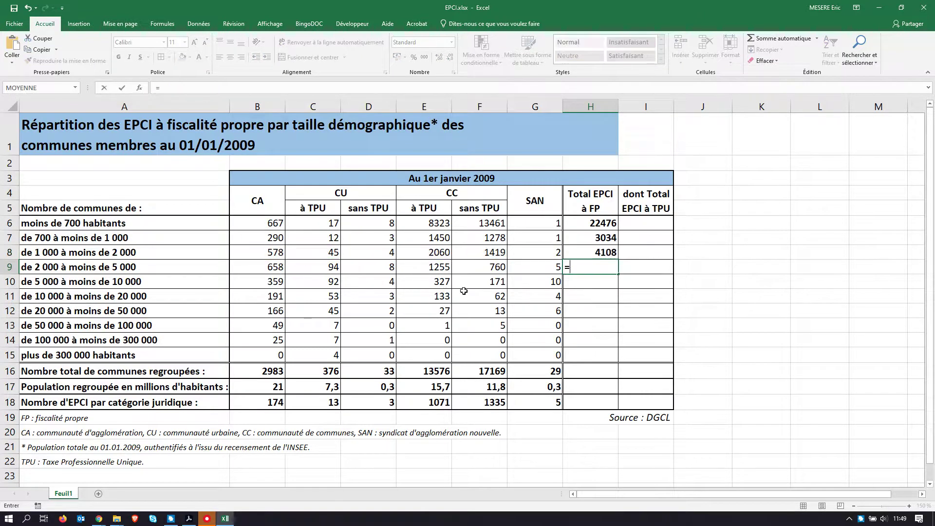
click(546, 267)
text(+)
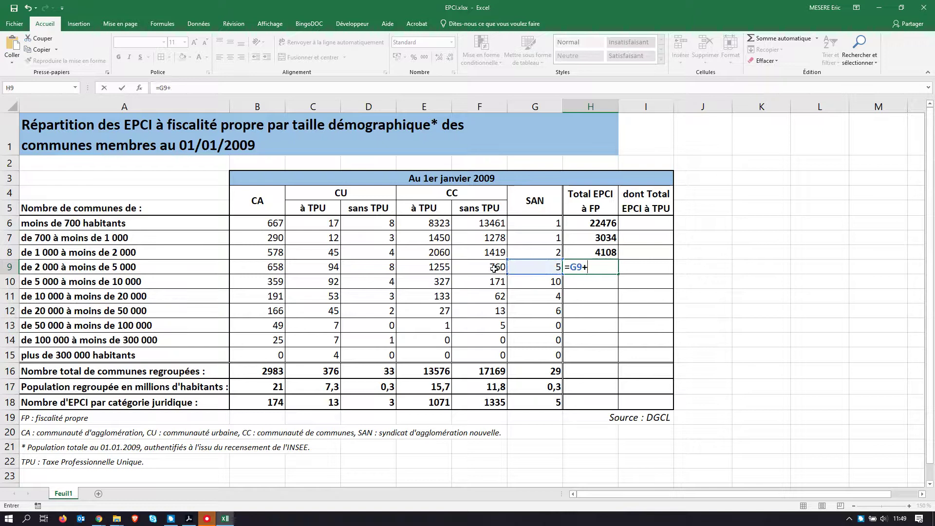
click(495, 269)
text(+)
click(442, 270)
text(+)
click(347, 268)
text(+)
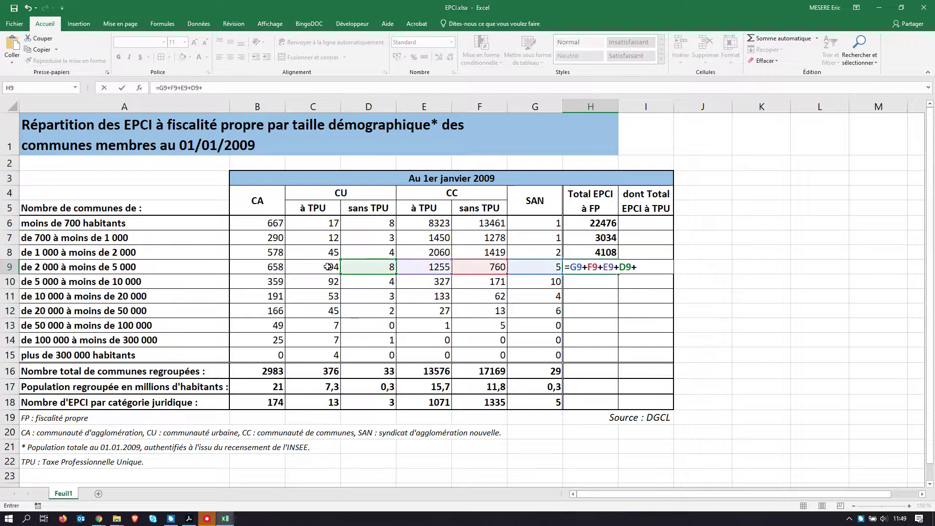
click(302, 268)
text(+)
click(284, 268)
key(Return)
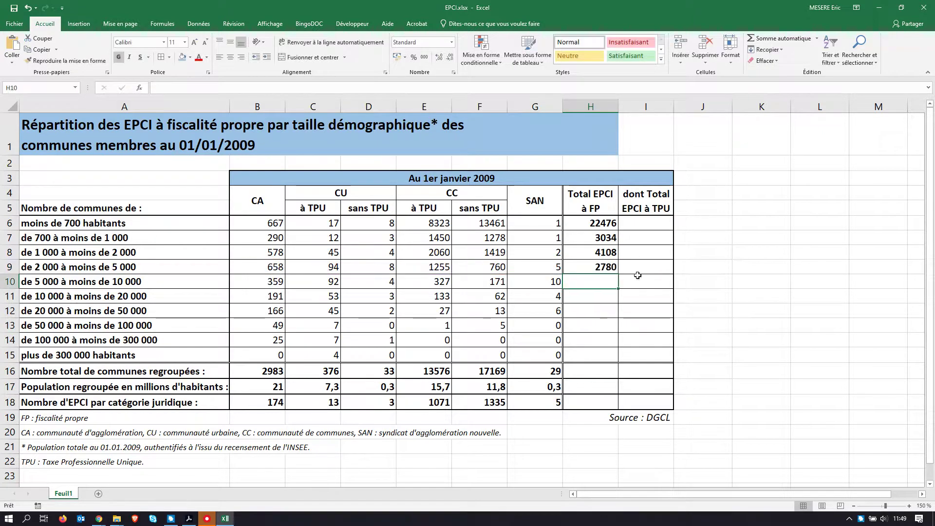
- Calculate Total EPCI à FP in H10 with a formula adding the individual cells G10 back through B10
text(=)
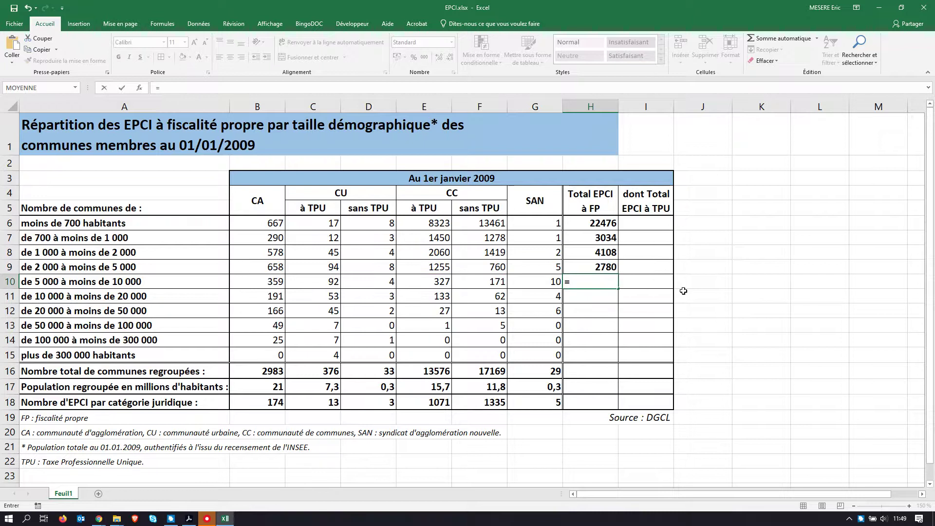
click(544, 284)
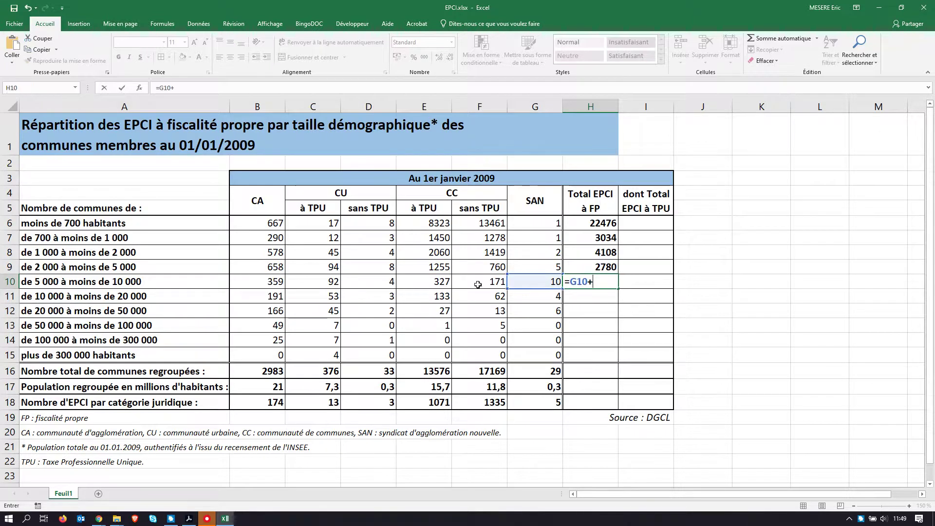
text(+)
click(477, 283)
text(+)
click(434, 283)
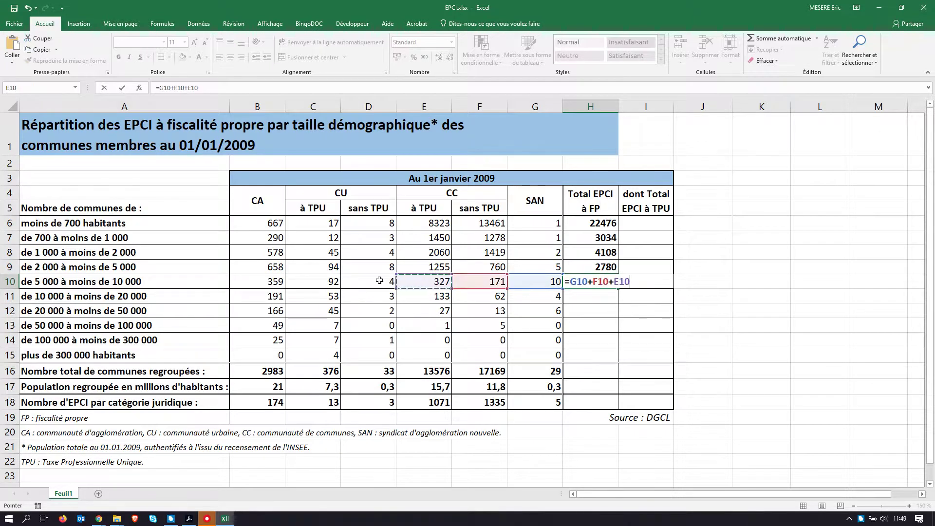
text(+)
click(375, 282)
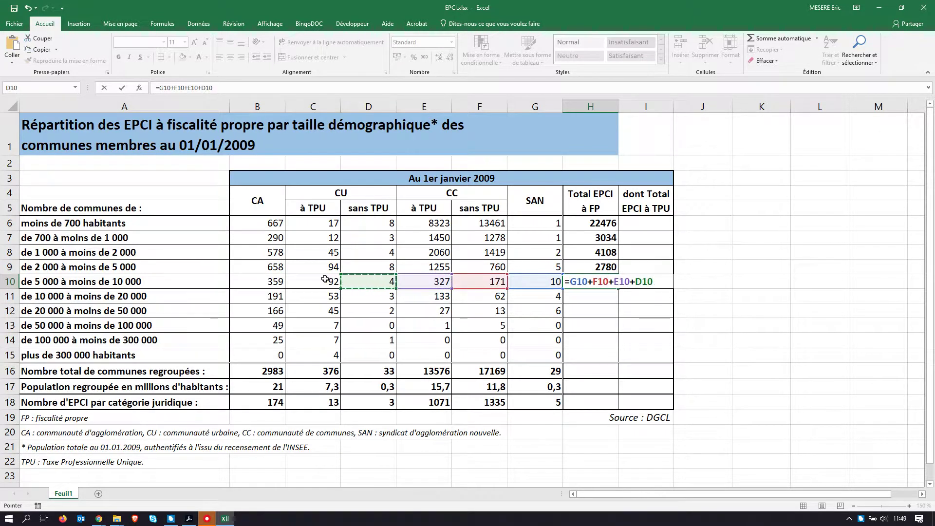
text(+)
click(319, 280)
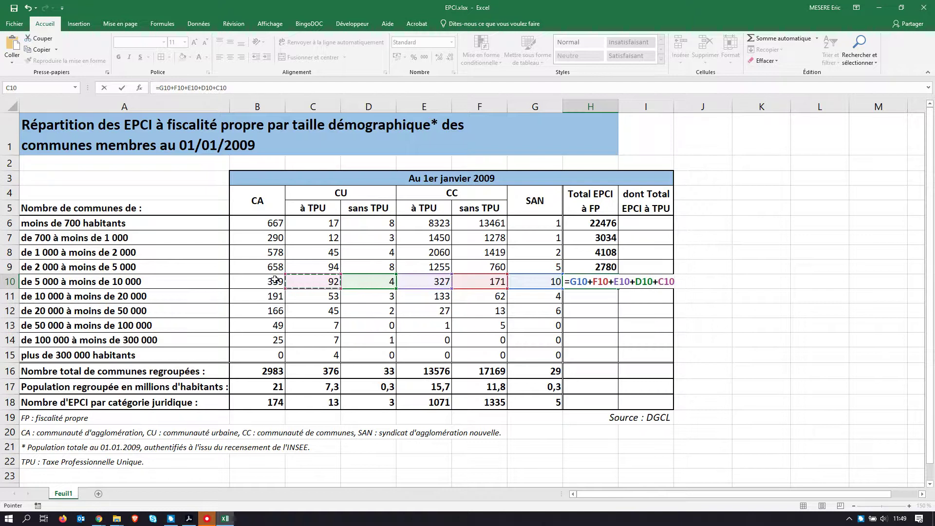
text(+)
click(275, 280)
key(Return)
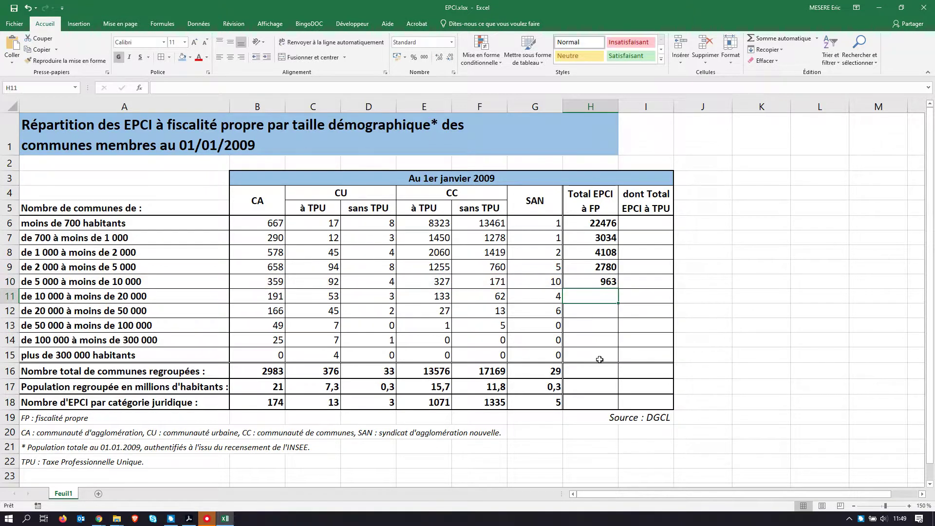
- Calculate Total EPCI à FP in H11 with a formula adding the individual cells G11 back through B11
text(=)
click(545, 296)
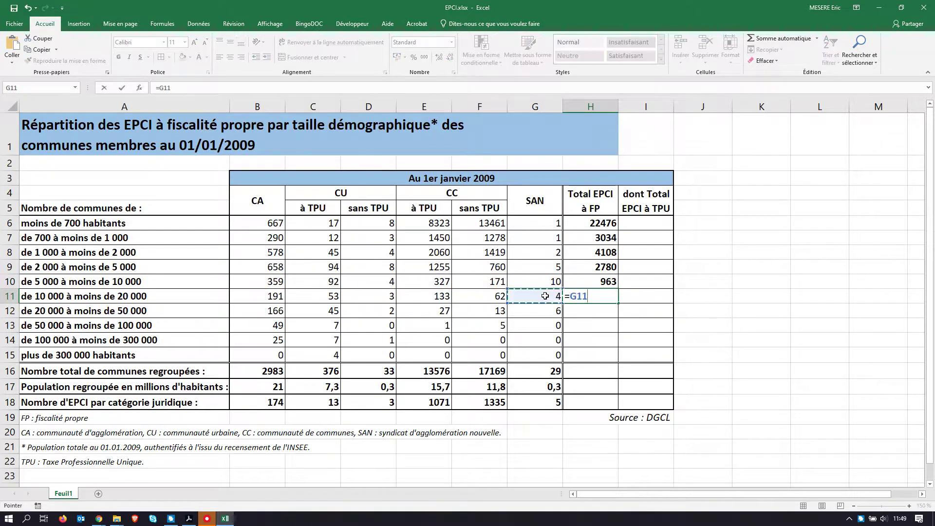
text(+)
click(480, 296)
text(+)
click(424, 296)
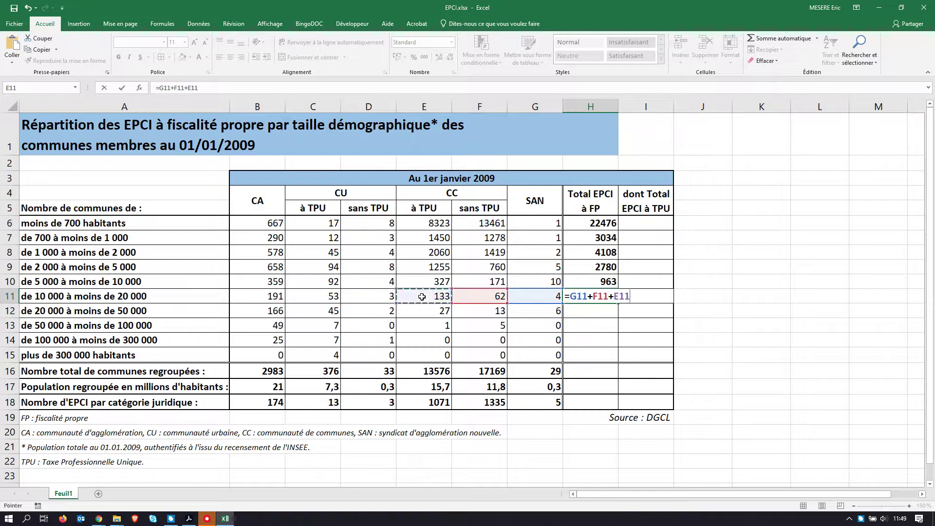
text(+)
click(379, 297)
text(+)
click(292, 295)
text(+)
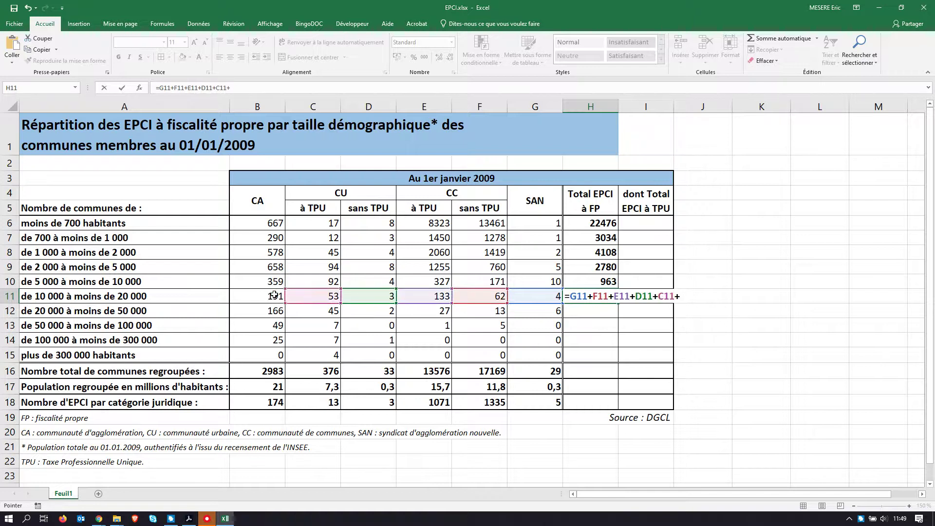
click(274, 295)
key(Return)
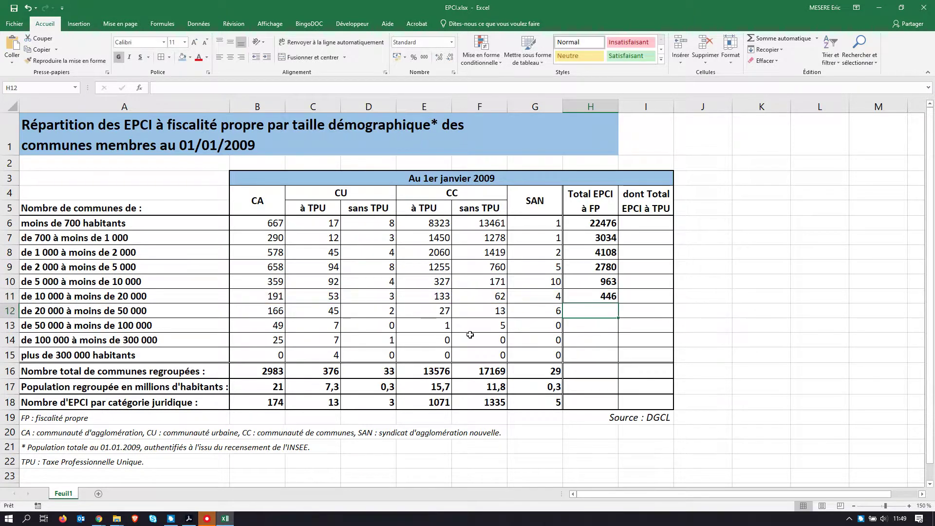
- Calculate Total EPCI à FP in H12 with the formula =G12+F12+E12+D12+C12+B12, accepting the proposed formula correction
text(=)
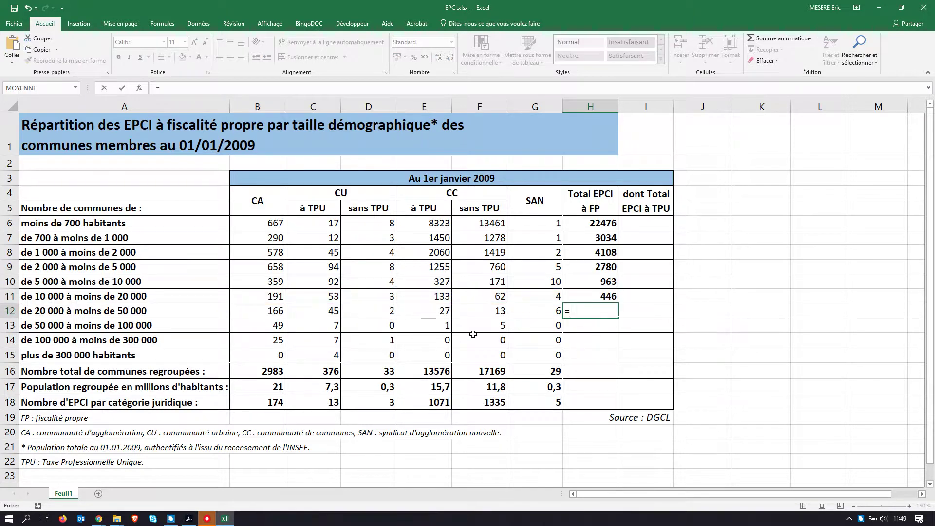
click(544, 312)
text(+)
click(492, 312)
text(+)
click(412, 311)
text(+)
click(371, 311)
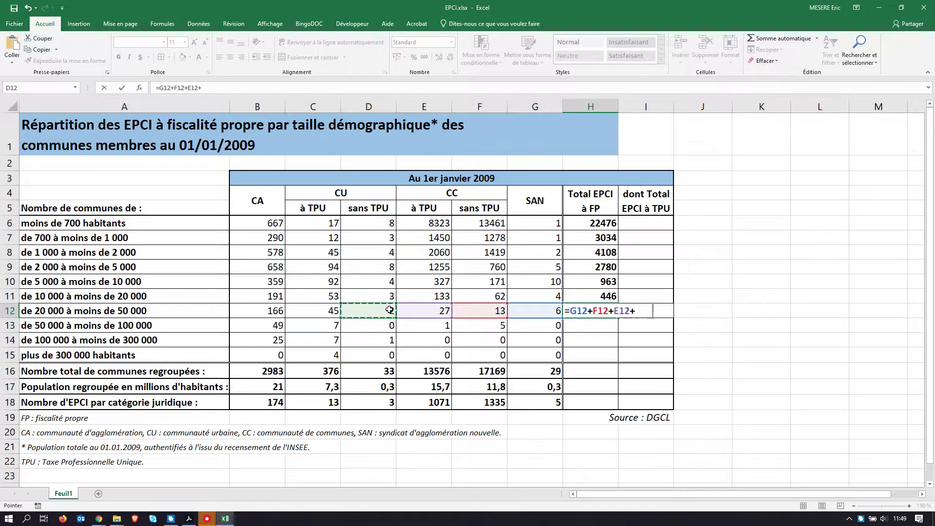
text(+)
click(315, 310)
text(+)
click(276, 310)
text(+)
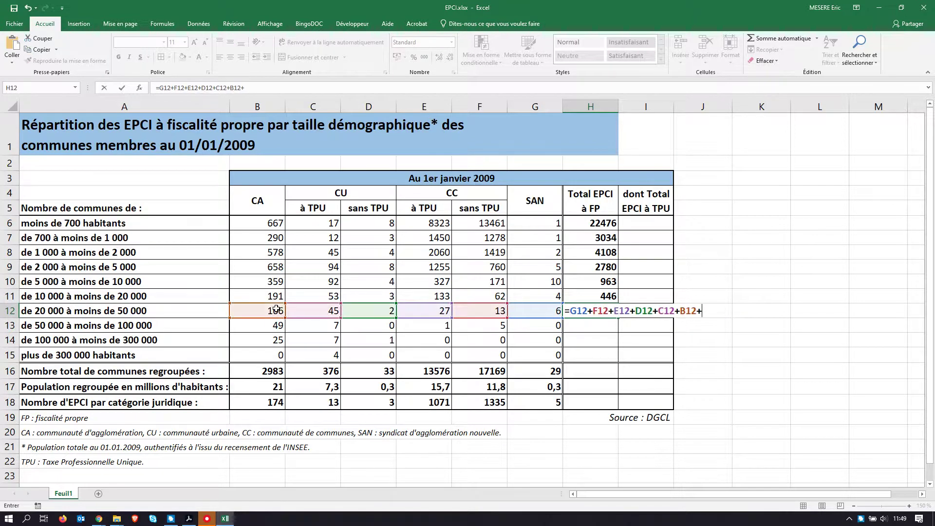
key(Return)
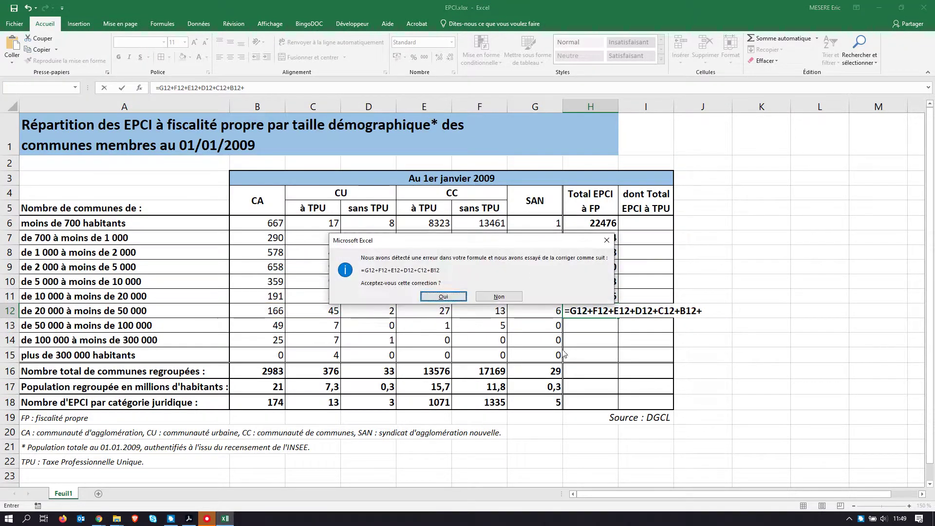
click(445, 297)
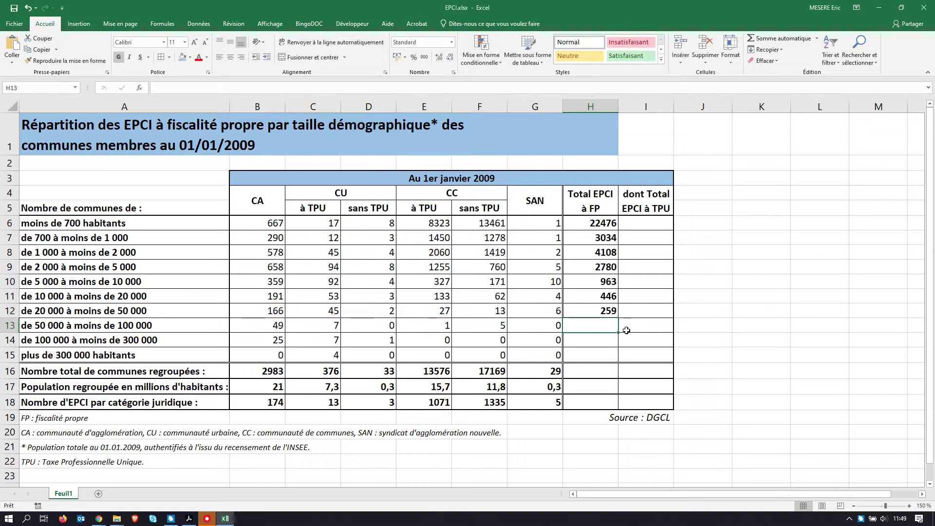
- Calculate Total EPCI à FP in H13 with a formula adding the individual cells G13 back through B13
text(=)
click(541, 325)
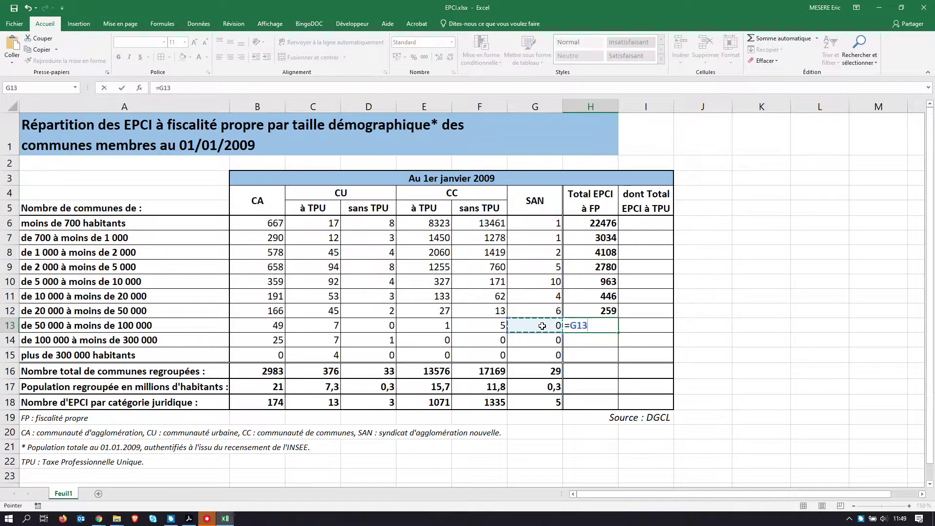
text(+)
click(497, 328)
text(+)
click(422, 326)
text(+)
click(372, 326)
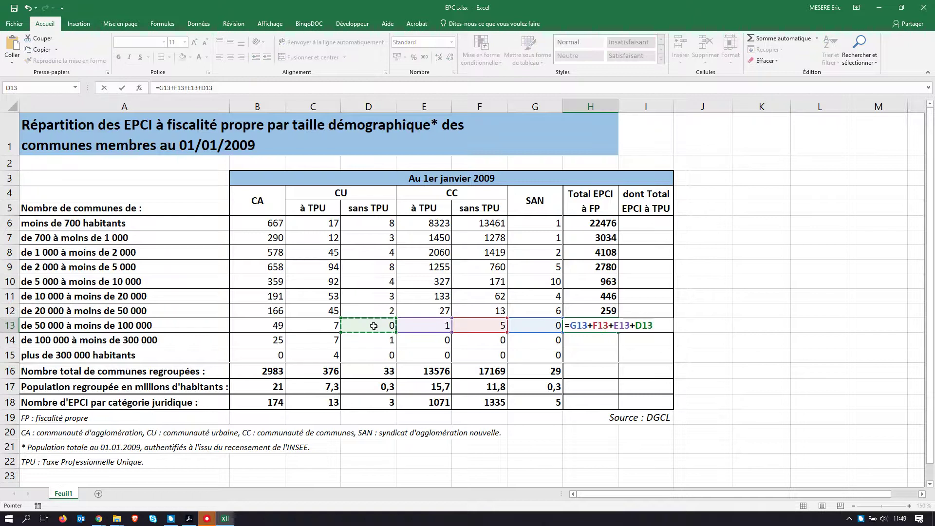
text(+)
click(329, 326)
text(+)
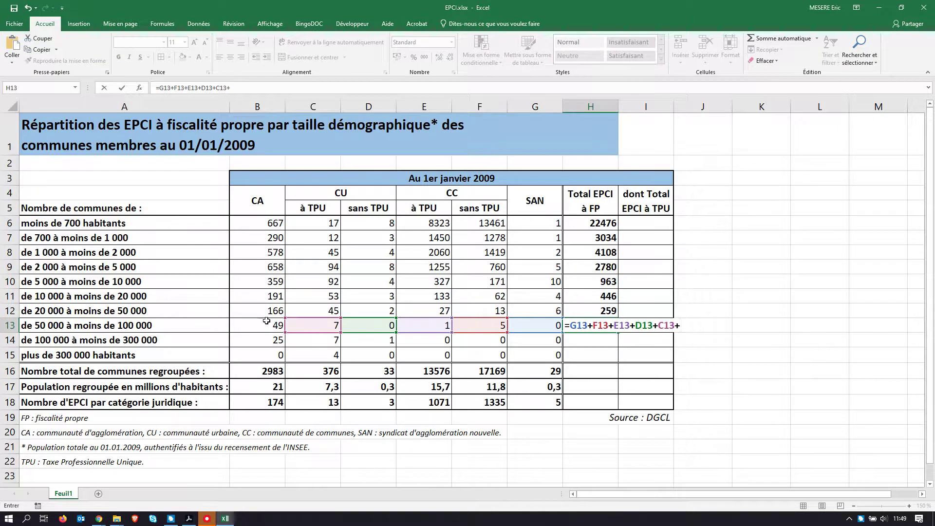
click(266, 326)
key(Return)
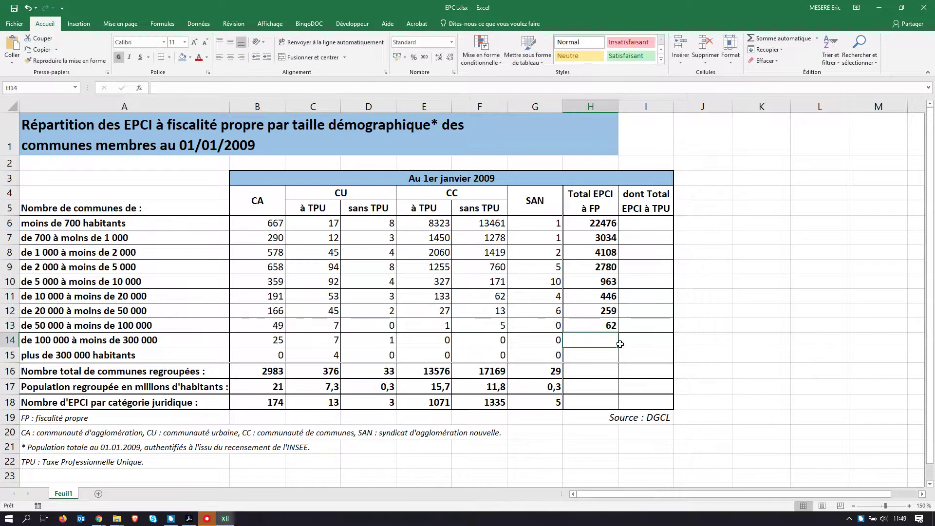
- Calculate Total EPCI à FP in H14 with a formula adding the individual cells G14 back through B14
text(=)
click(536, 340)
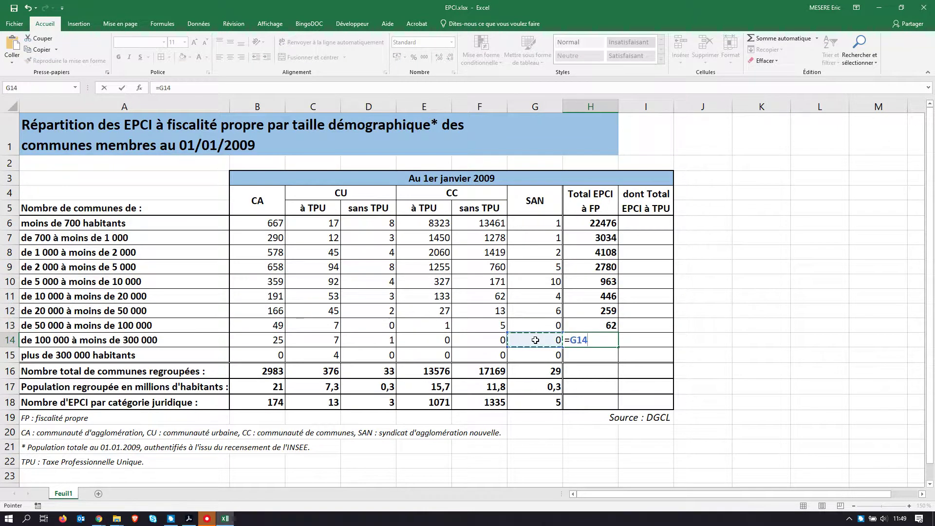
text(+)
click(480, 340)
text(+)
click(424, 340)
text(+)
click(359, 342)
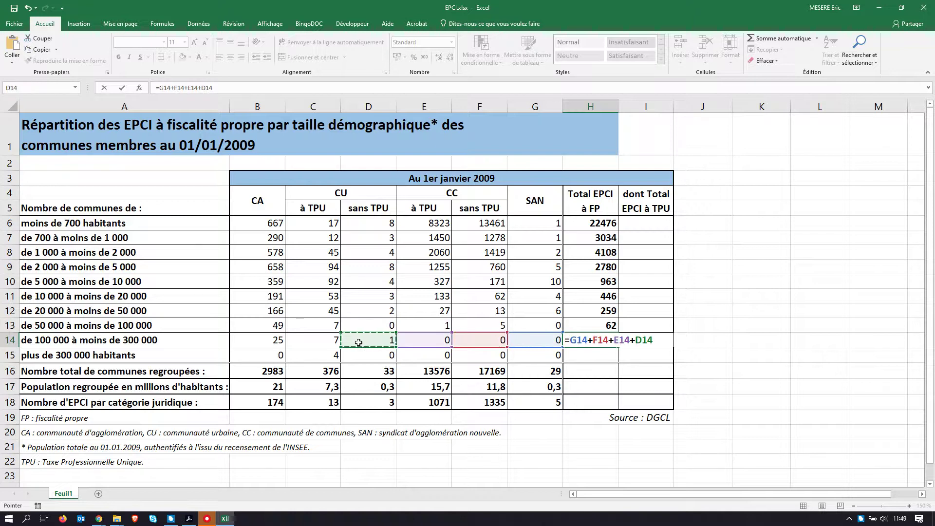
text(+)
click(300, 339)
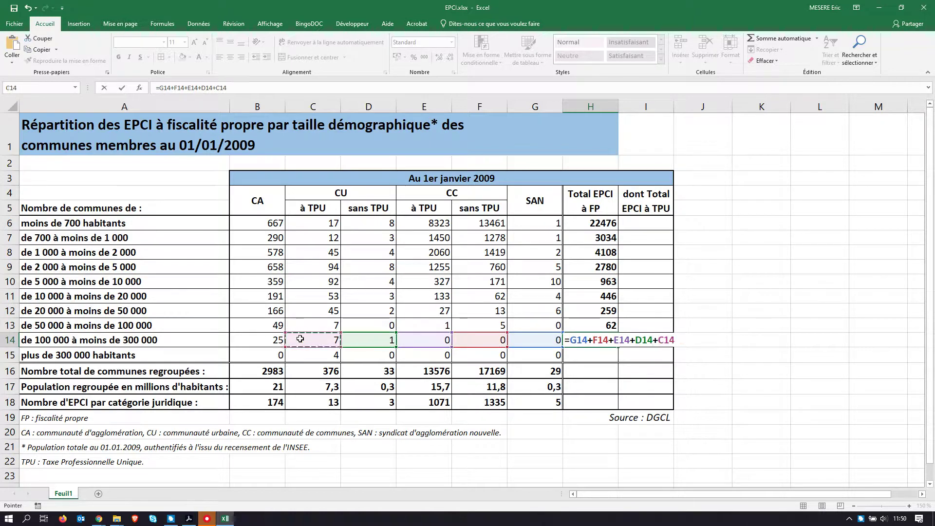
text(+)
click(265, 340)
key(Return)
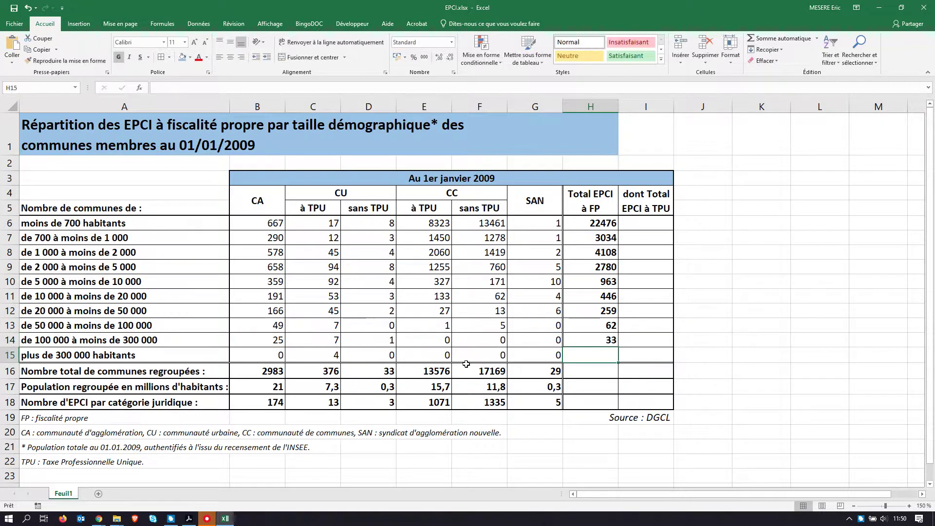
- Calculate Total EPCI à FP in H15 with a formula adding the individual cells G15 back through B15
text(=)
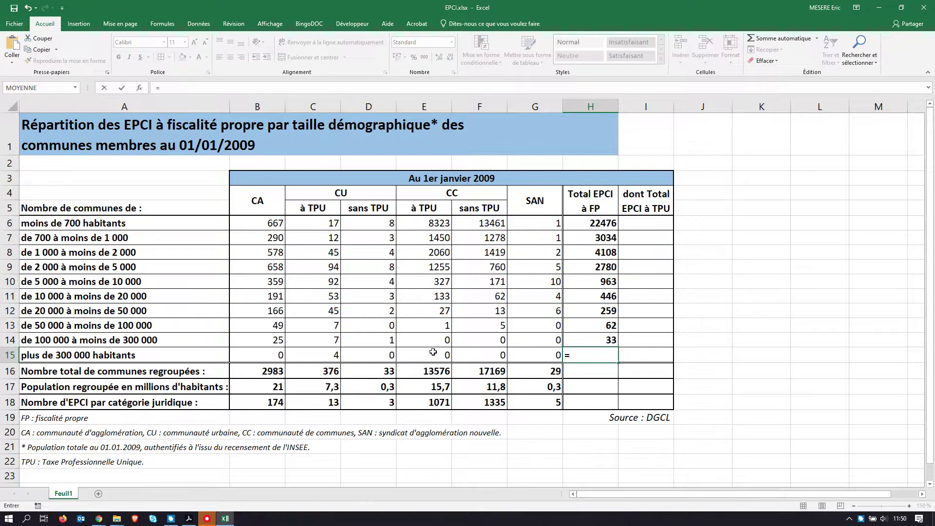
click(536, 359)
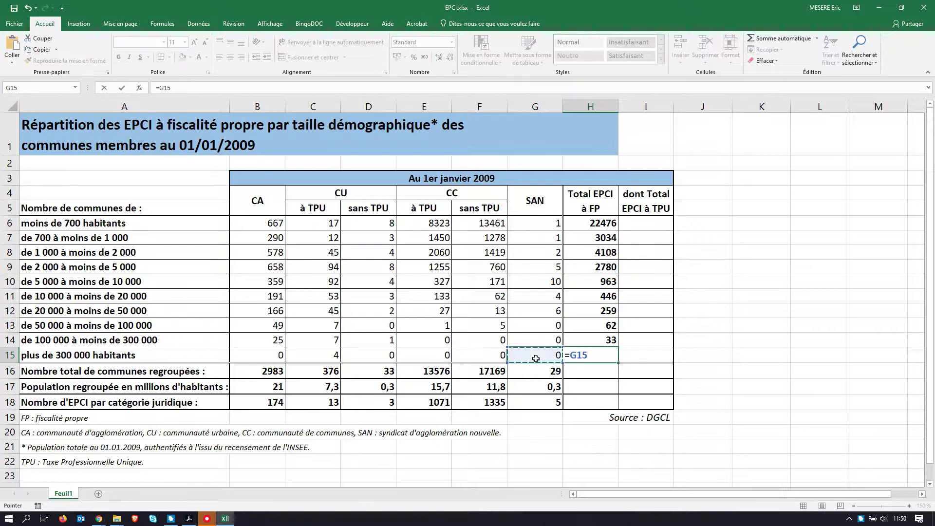
text(+)
click(480, 357)
text(+)
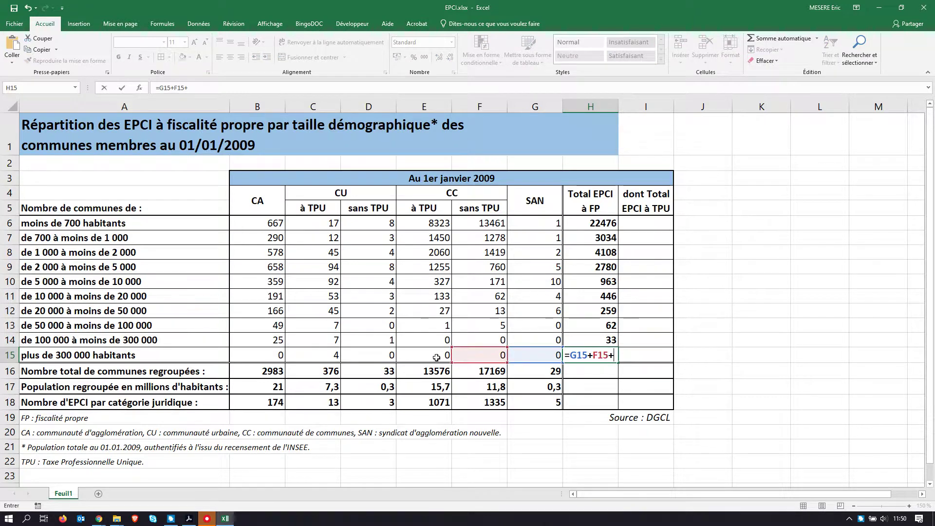
click(439, 357)
text(+)
click(380, 358)
text(+)
click(290, 355)
text(+)
click(273, 354)
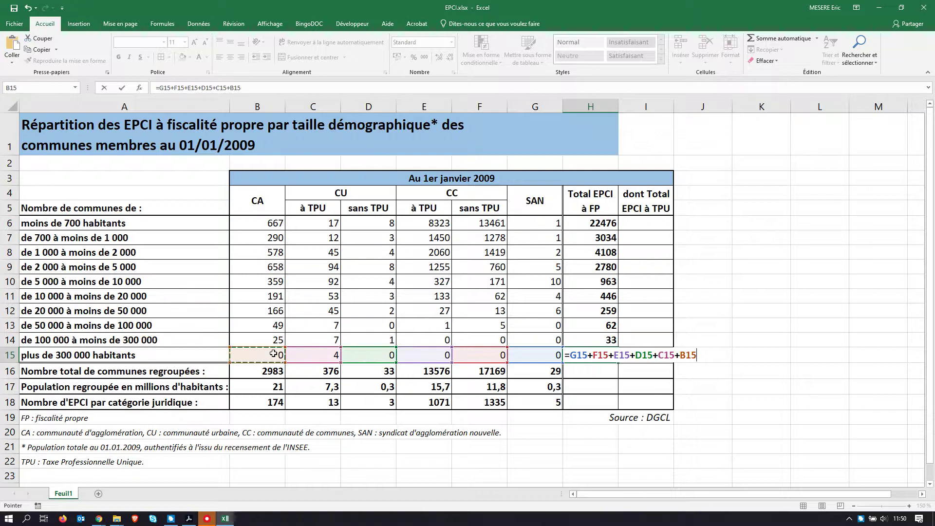
key(Return)
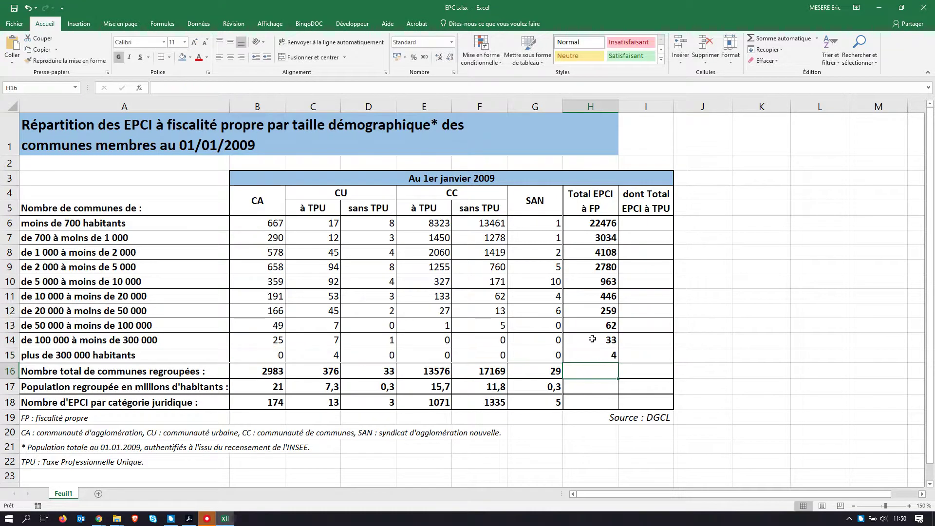
- Check the expected totals in the assignment PDF, and calculate dont Total EPCI à TPU in I6 with the formula =E6+C6+B6
click(652, 220)
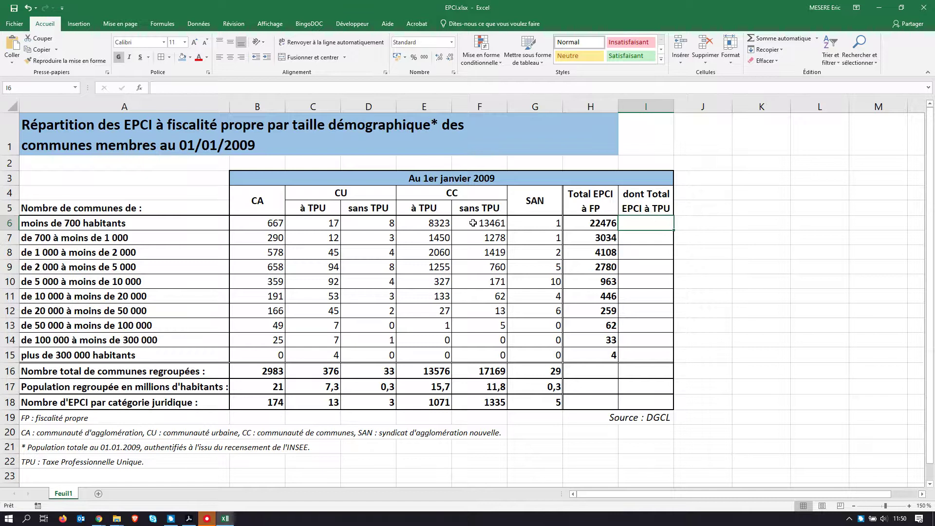
key(alt+Tab)
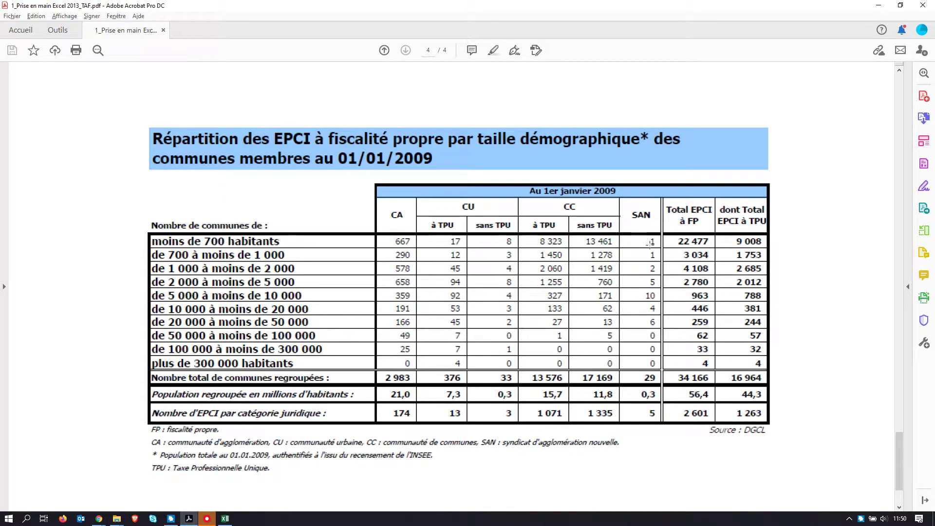
key(alt+Tab)
text(=)
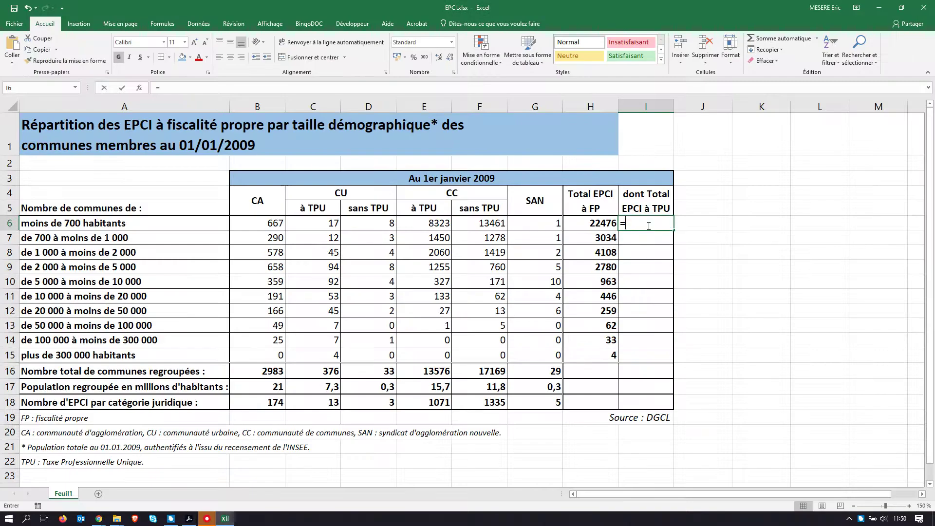
click(436, 226)
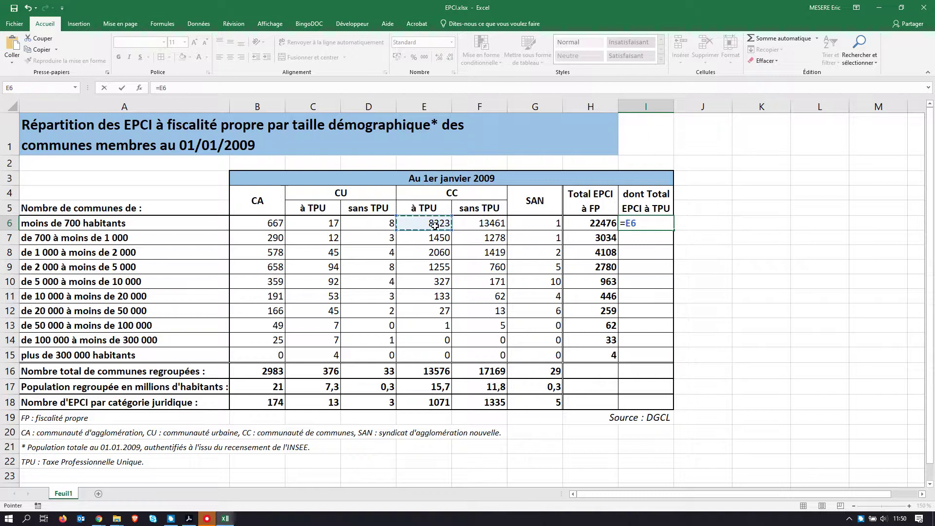
text(+)
click(324, 226)
text(+)
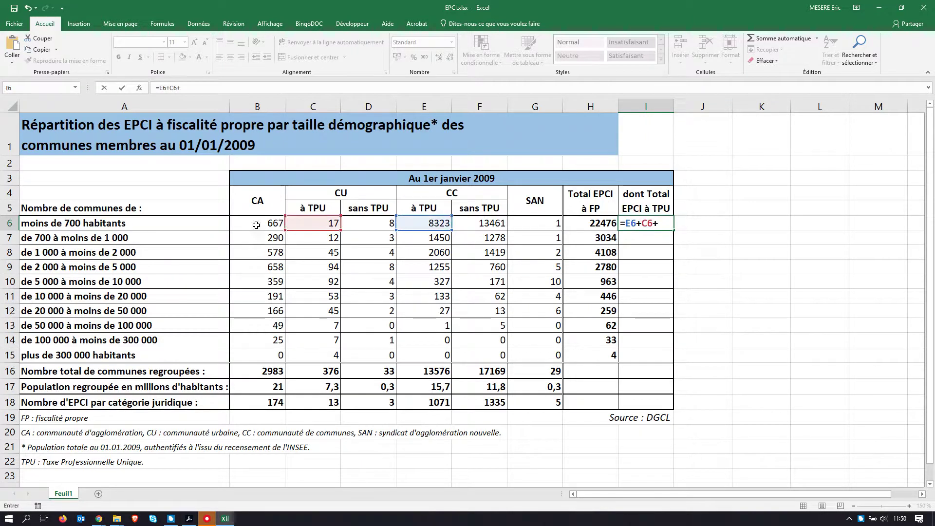
click(263, 223)
key(Return)
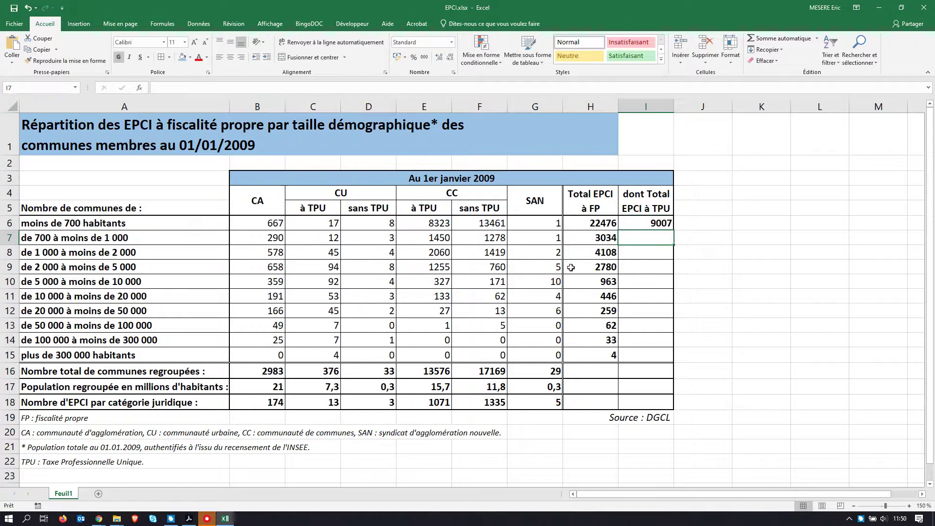
- Compare the I6 total with the assignment PDF and add the SAN value G6 to its formula, giving =E6+C6+B6+G6
key(alt+Tab)
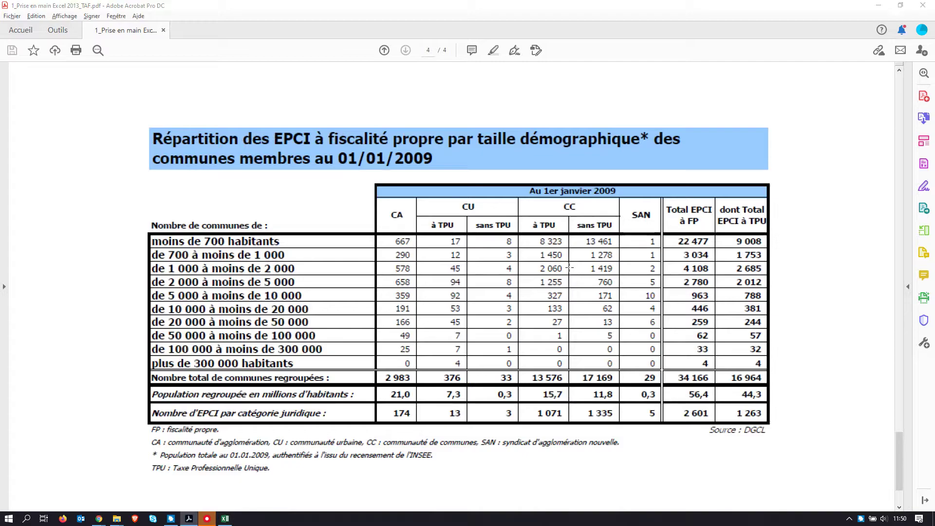
key(alt+Tab)
click(638, 223)
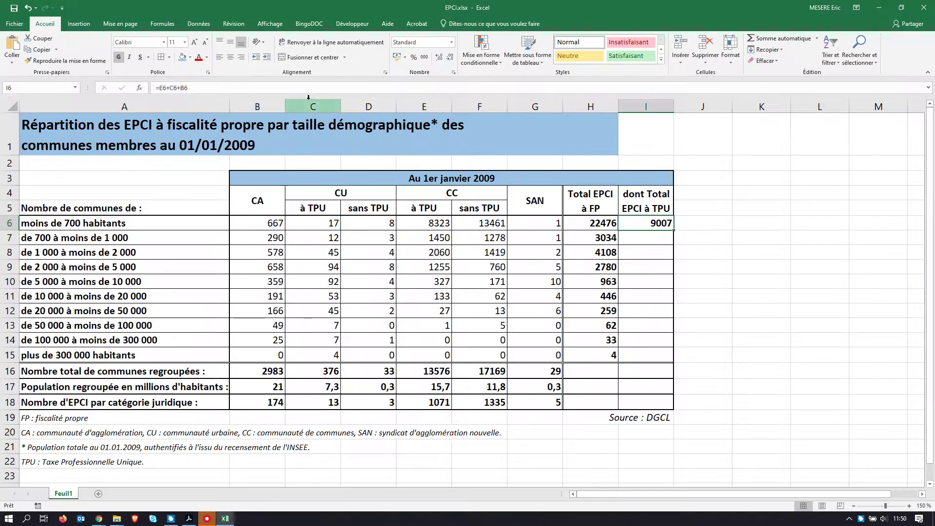
click(331, 85)
text(+)
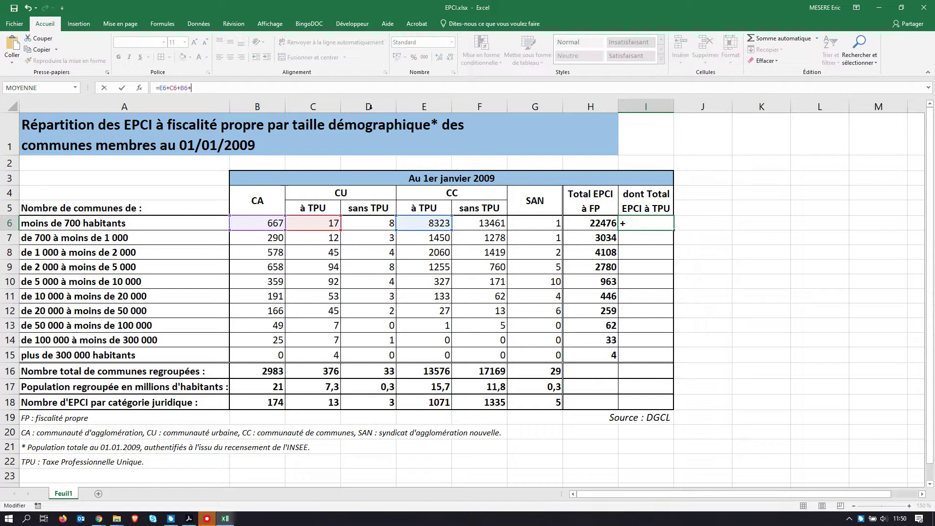
click(551, 224)
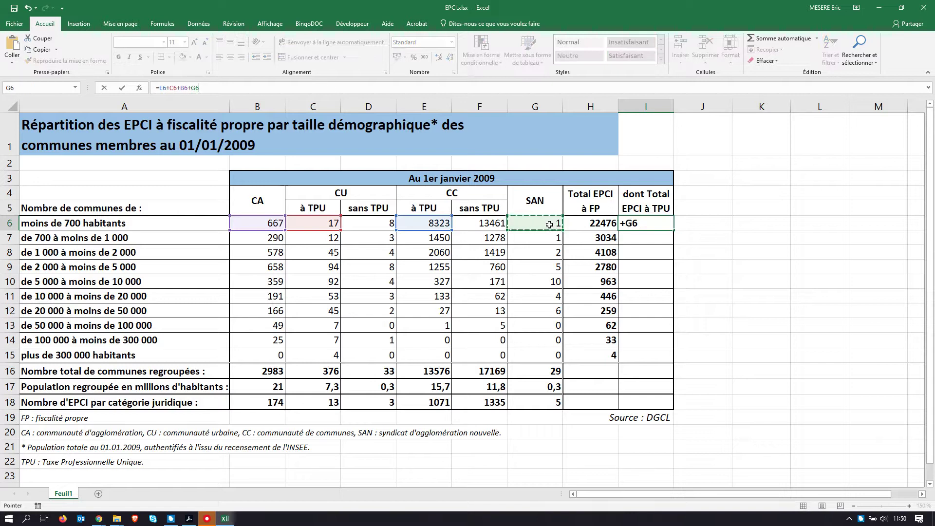
key(Return)
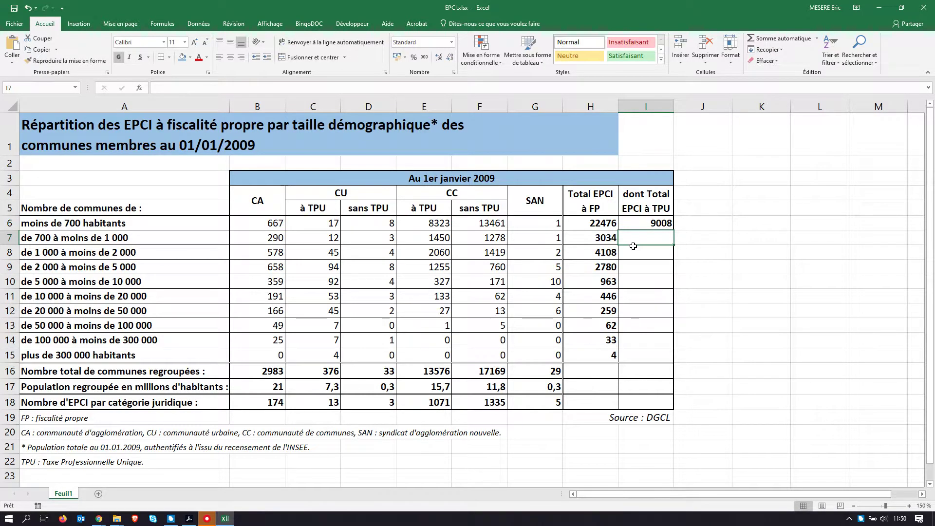
- Calculate dont Total EPCI à TPU in I7 with the formula =G7+E7+C7+B7 and check it against the assignment PDF
text(=)
click(521, 242)
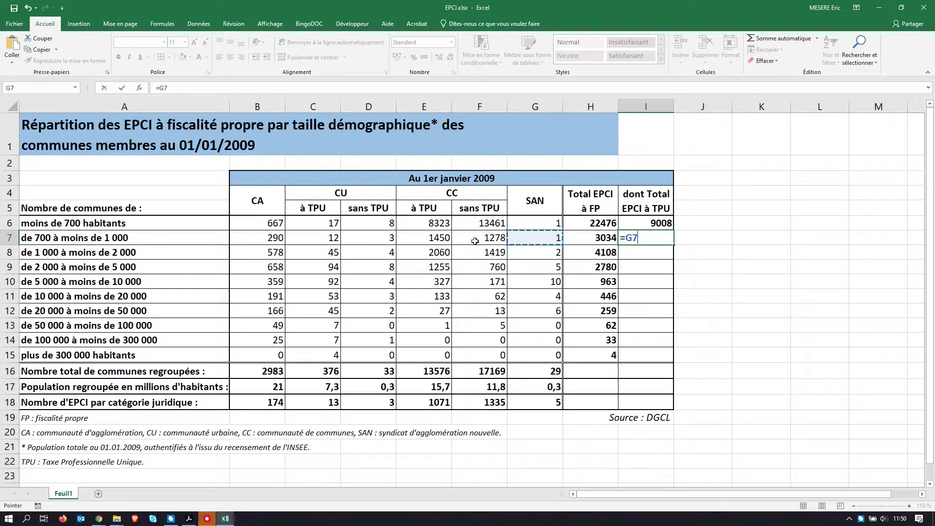
text(+)
click(425, 238)
text(+)
click(327, 238)
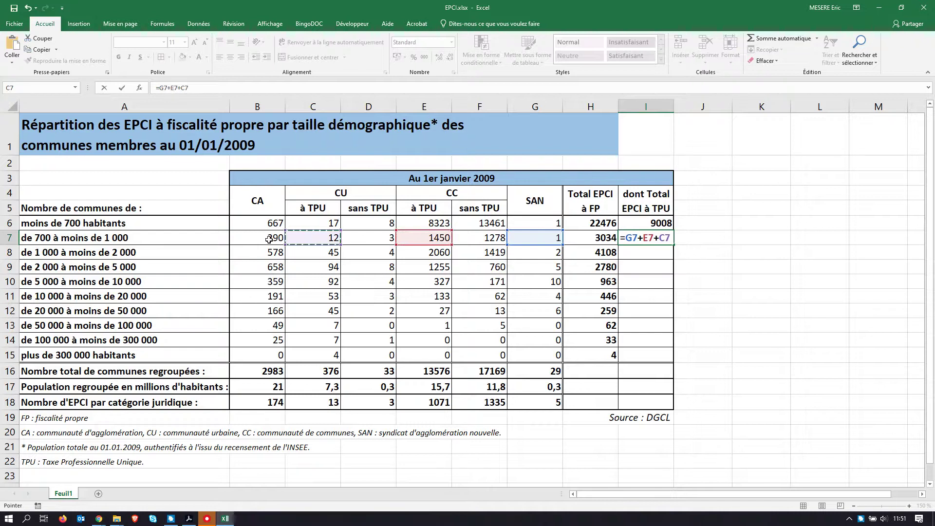
text(+)
click(268, 239)
key(Return)
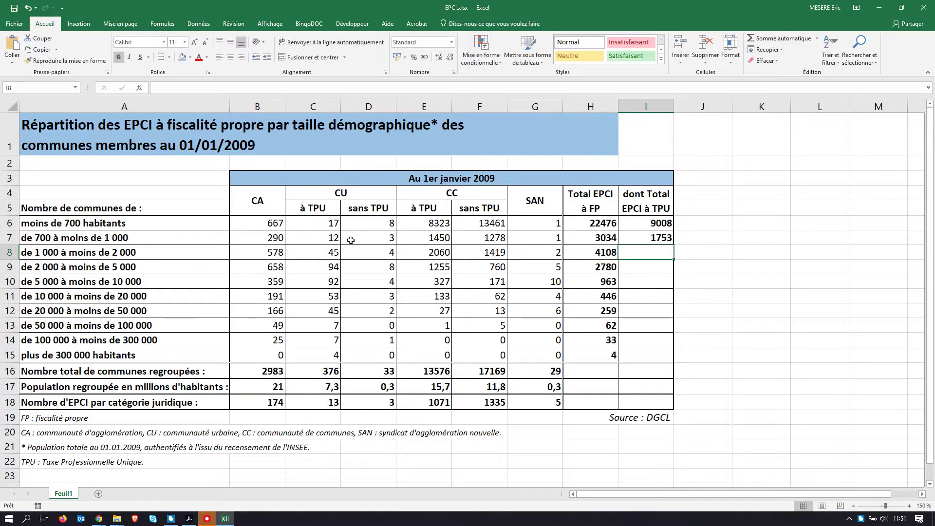
key(alt+Tab)
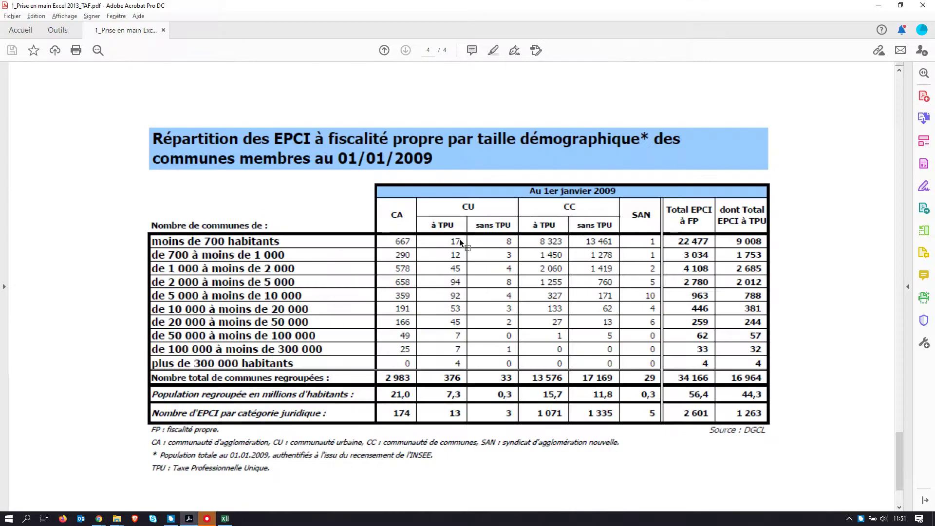
key(alt+Tab)
text(=)
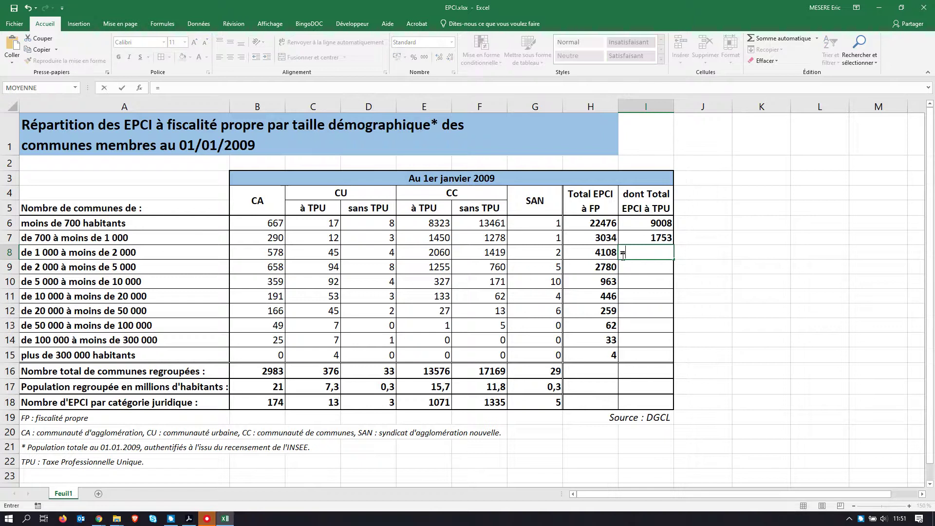
click(557, 252)
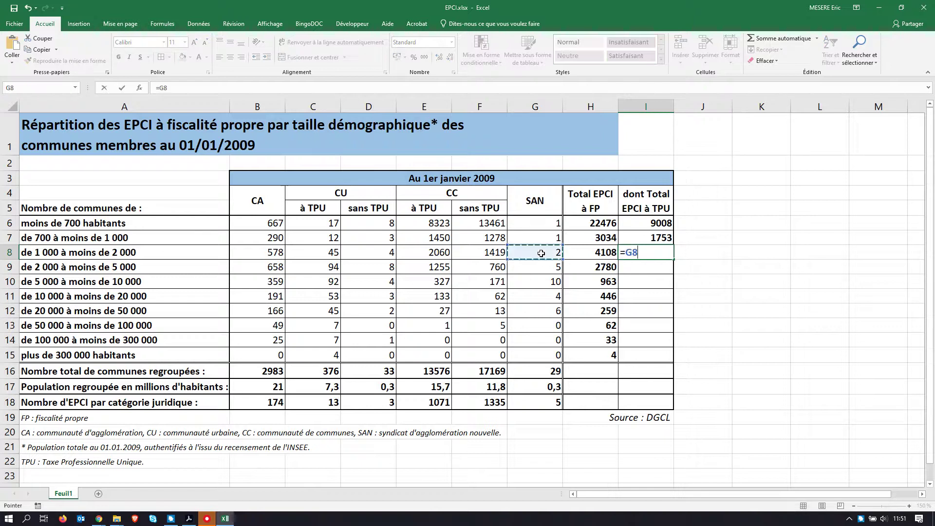
click(441, 253)
click(325, 252)
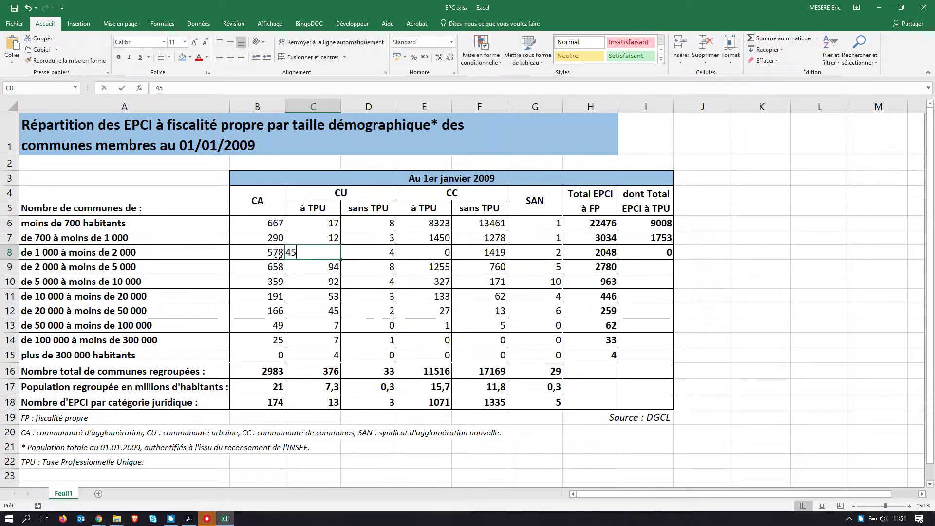
text(0)
click(265, 253)
key(Return)
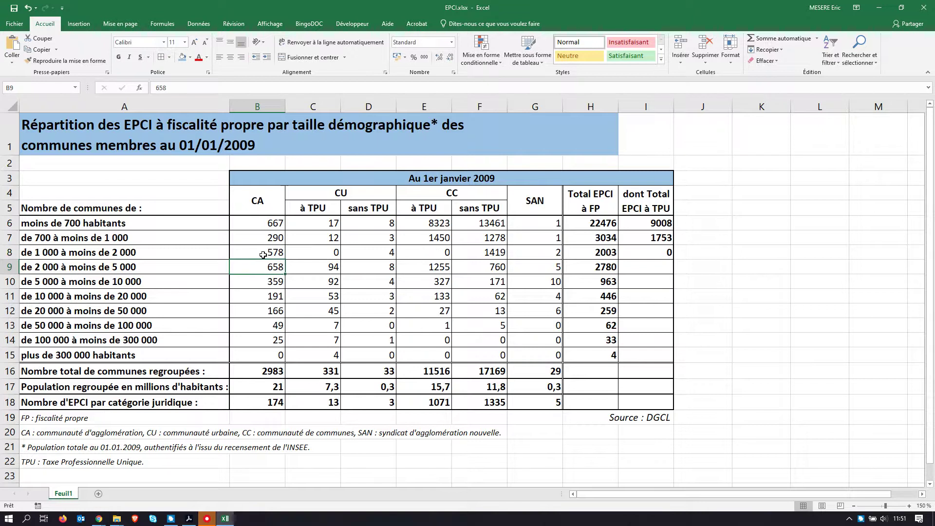
click(28, 9)
click(28, 9)
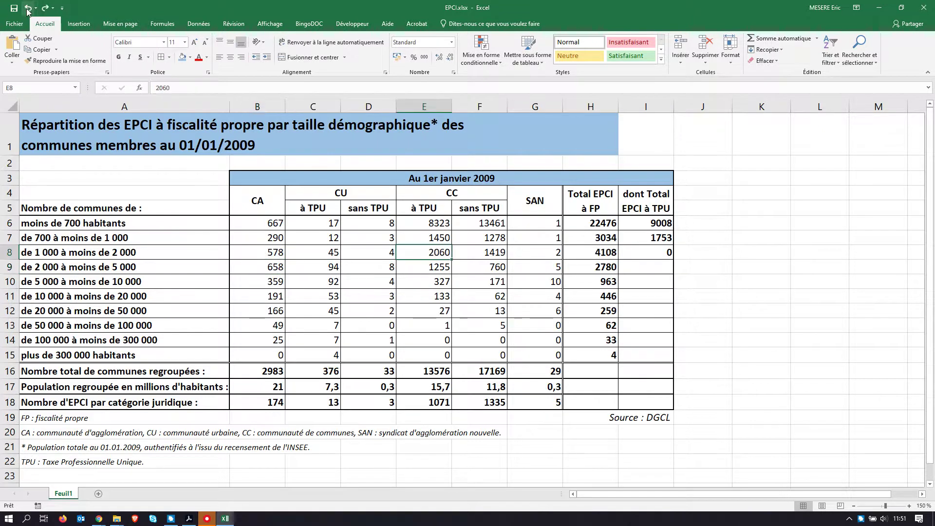
click(28, 8)
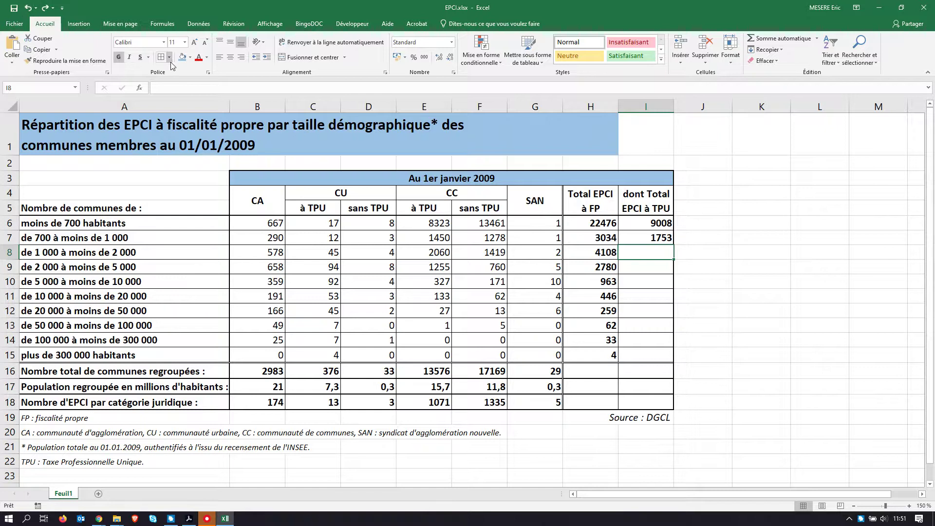
- Calculate dont Total EPCI à TPU in I8 with the formula =G8+E8+C8+B8
text(=)
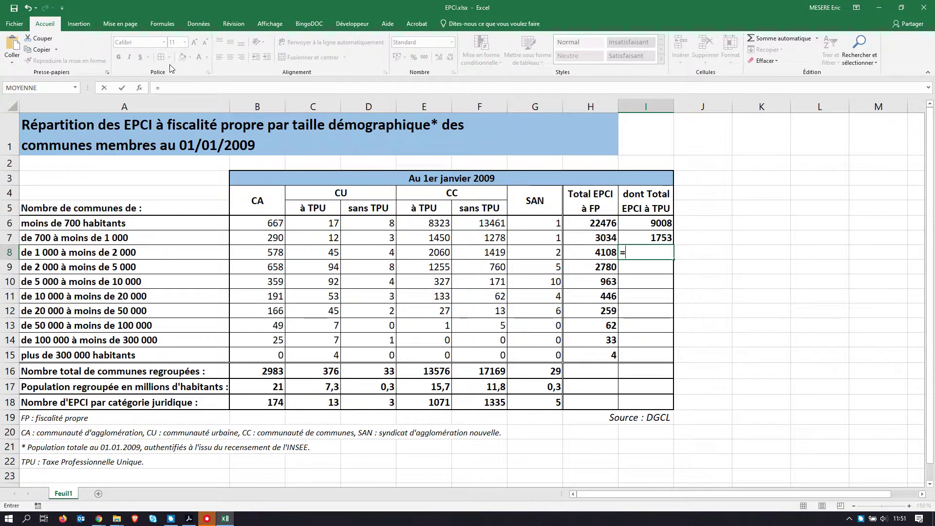
click(526, 251)
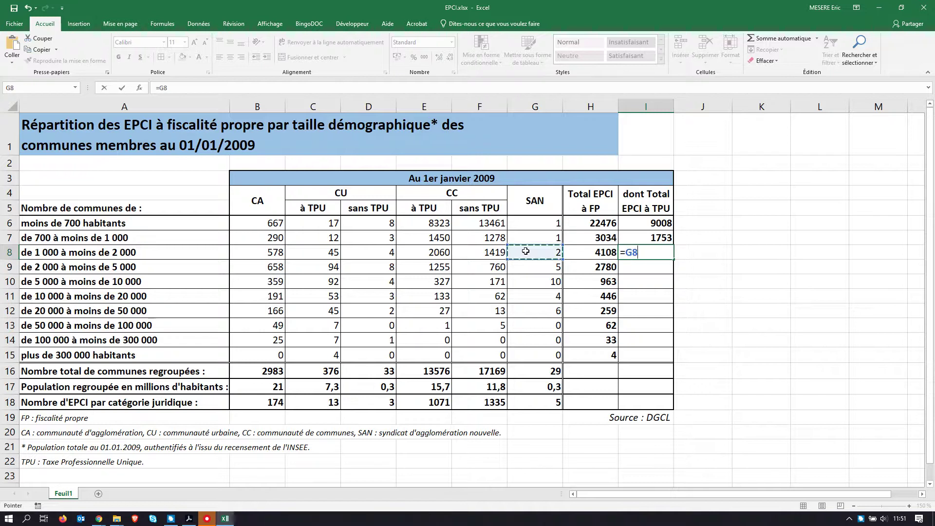
text(+)
click(424, 252)
text(+)
text(+)
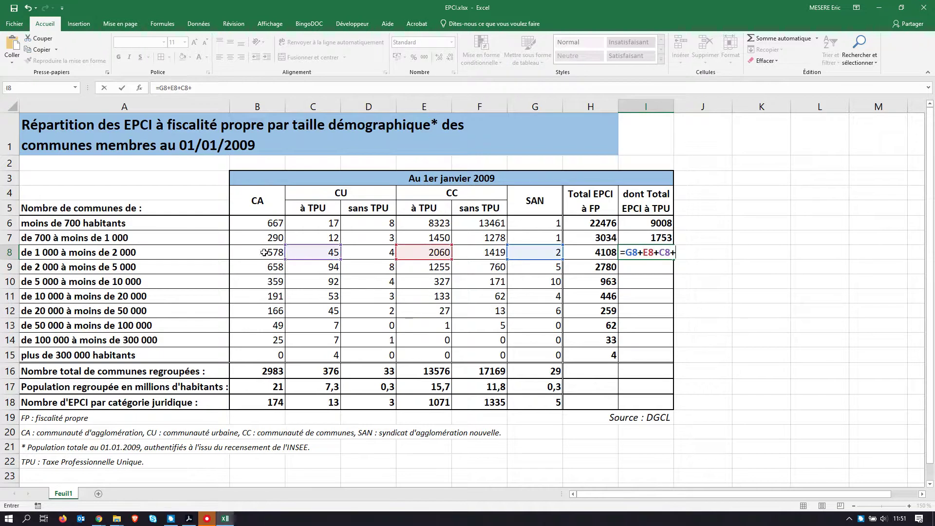
click(263, 252)
key(Return)
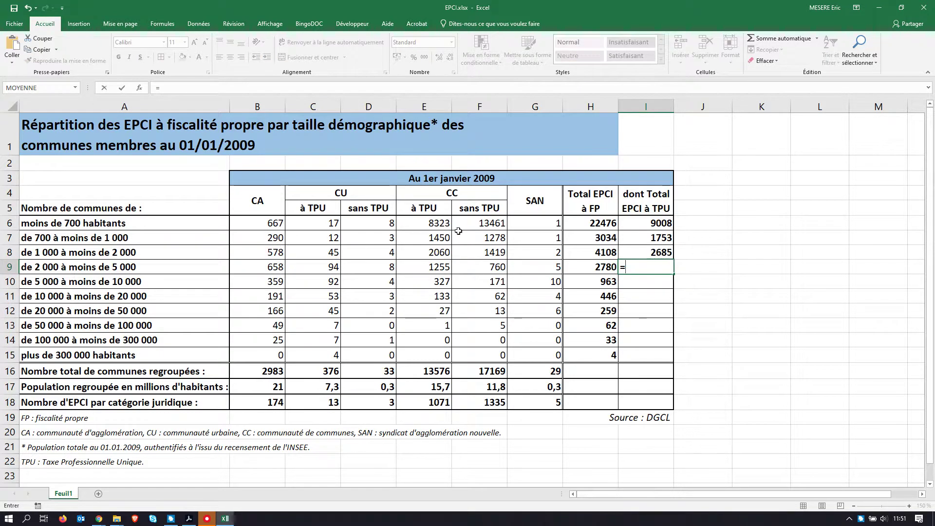
- Calculate dont Total EPCI à TPU in I9 with the formula =G9+E9+C9+B9
text(=)
click(532, 263)
text(+)
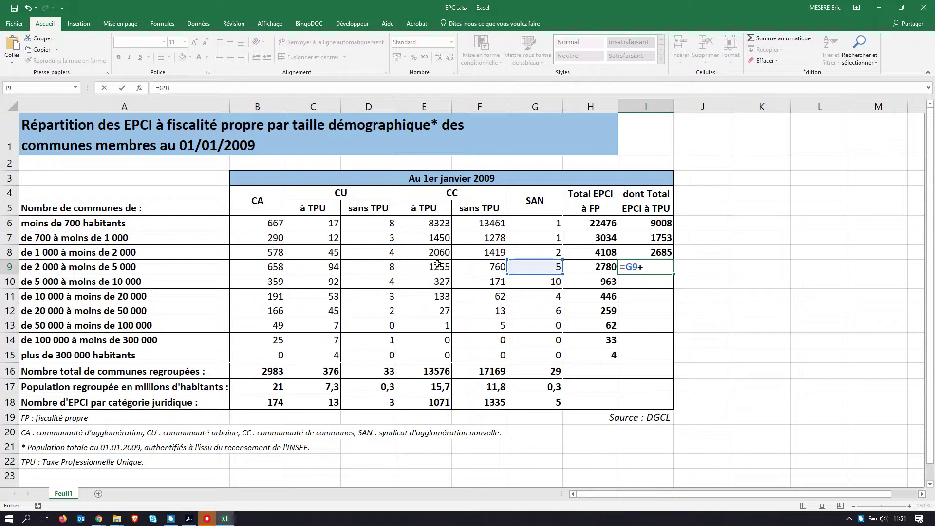
click(464, 266)
text(+)
click(288, 267)
text(+)
click(280, 267)
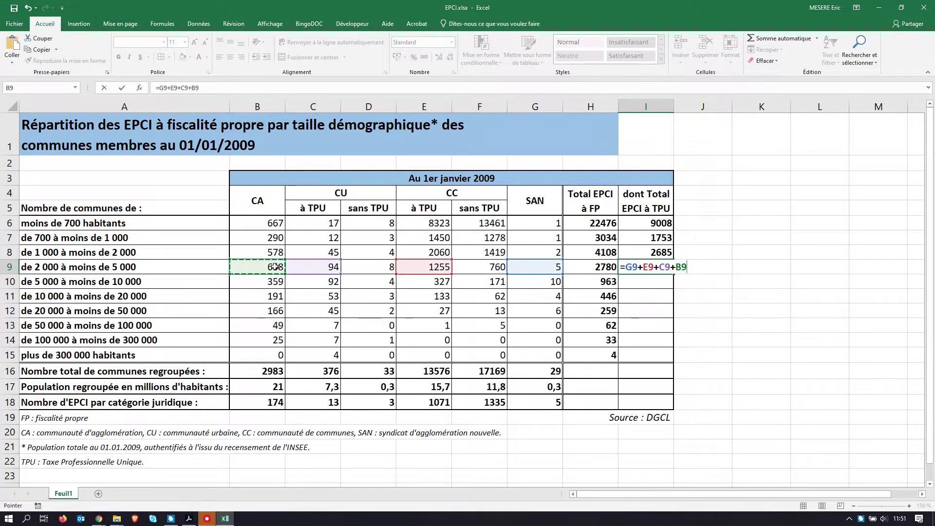
key(Return)
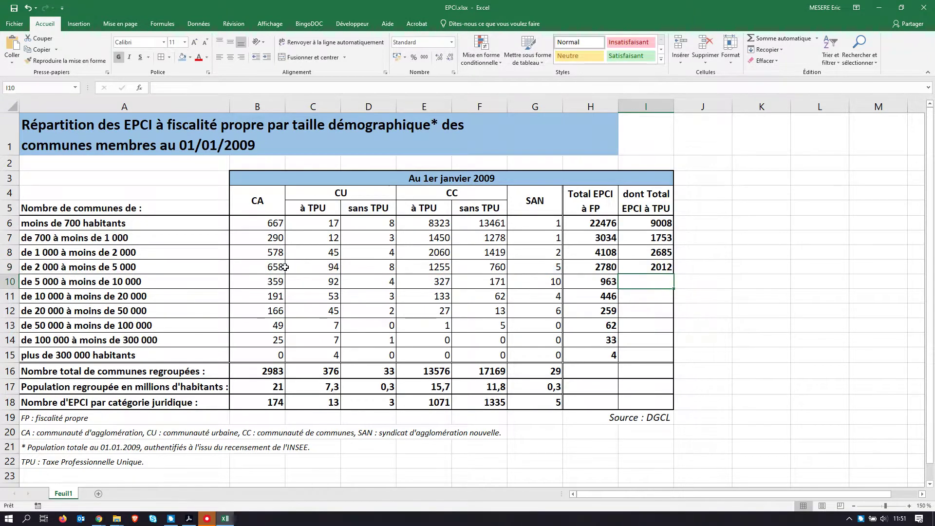
- Calculate dont Total EPCI à TPU in I10 with the formula =G10+E10+C10+B10
text(=)
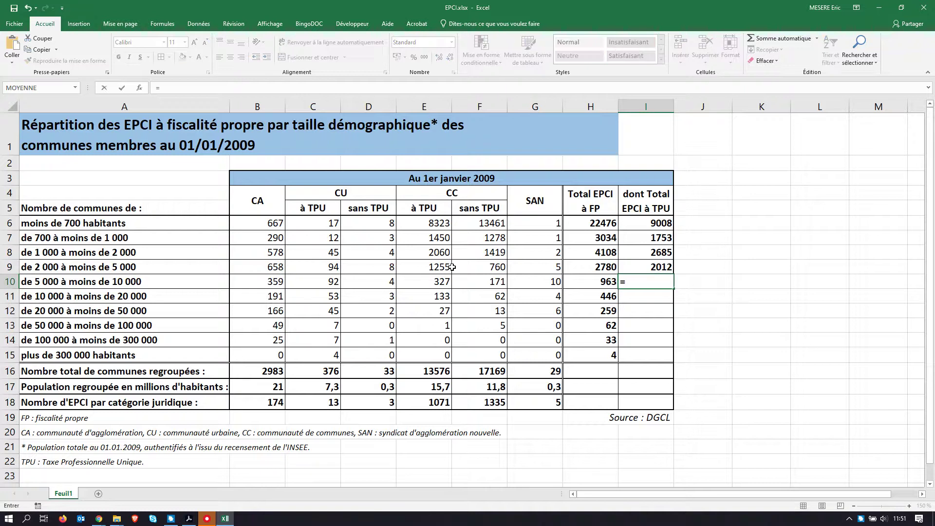
click(535, 282)
text(+)
click(424, 282)
text(+)
click(327, 281)
text(+)
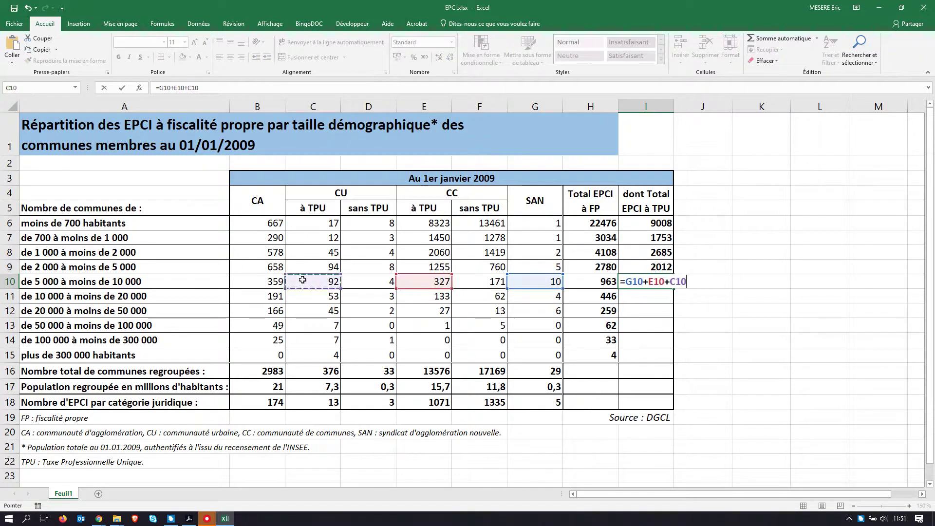
click(274, 281)
key(Return)
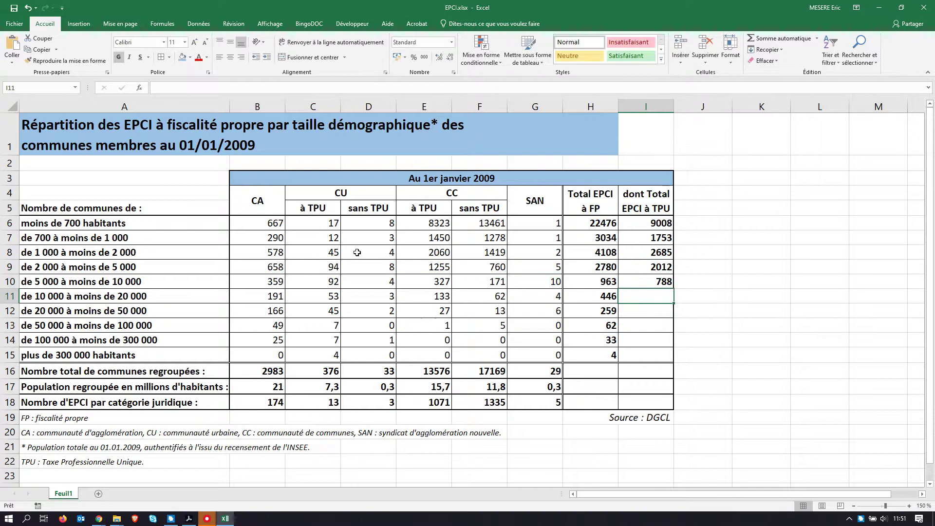
- Calculate dont Total EPCI à TPU in I11 with the formula =G11+E11+C11+B11
text(=)
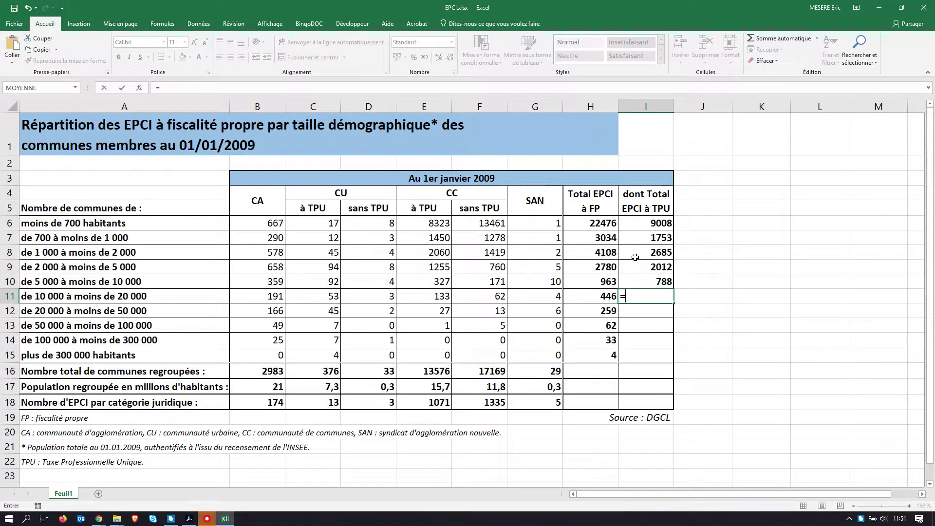
click(536, 296)
text(+)
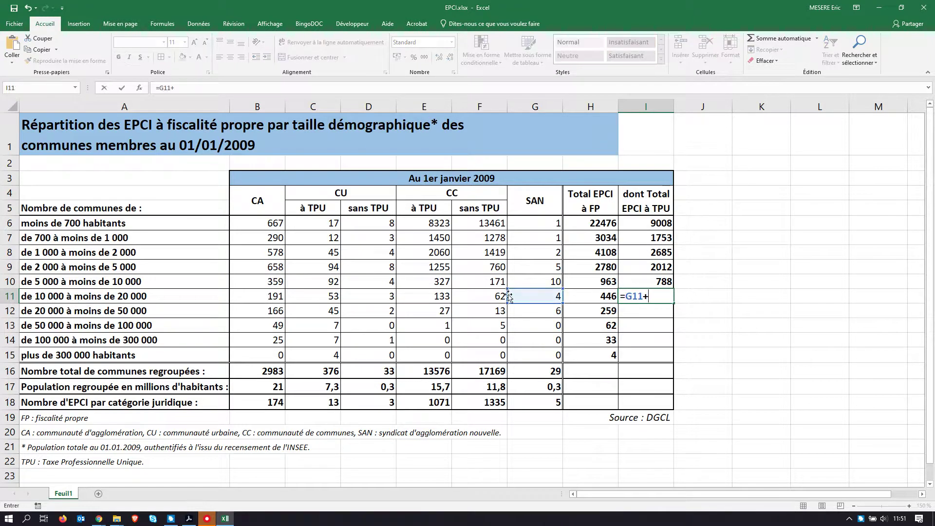
click(431, 297)
text(+)
click(324, 296)
text(+)
click(273, 295)
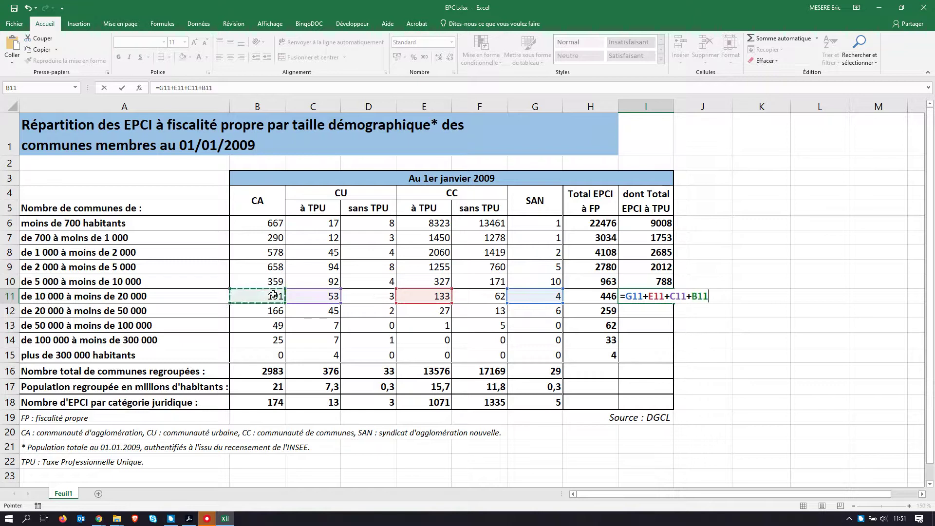
key(Return)
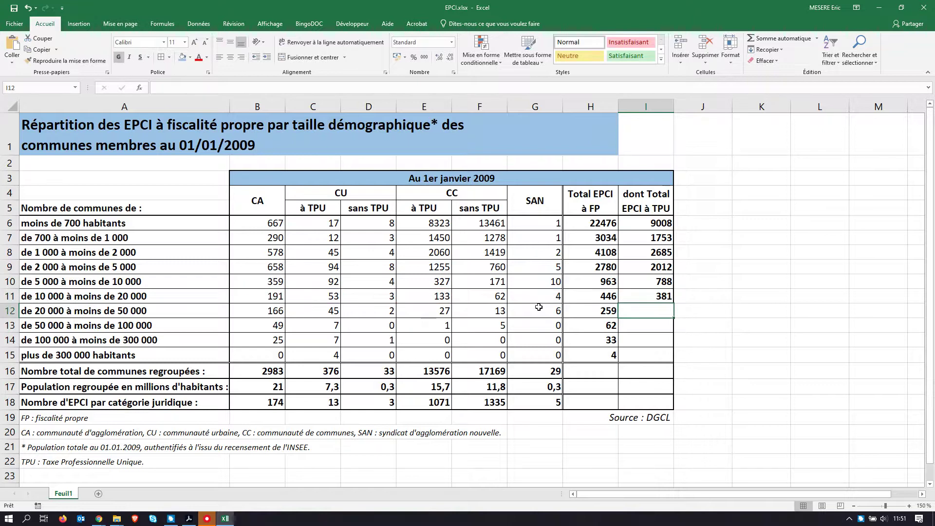
- Calculate dont Total EPCI à TPU in I12 with the formula =G12+E12+C12+B12
text(=)
click(550, 311)
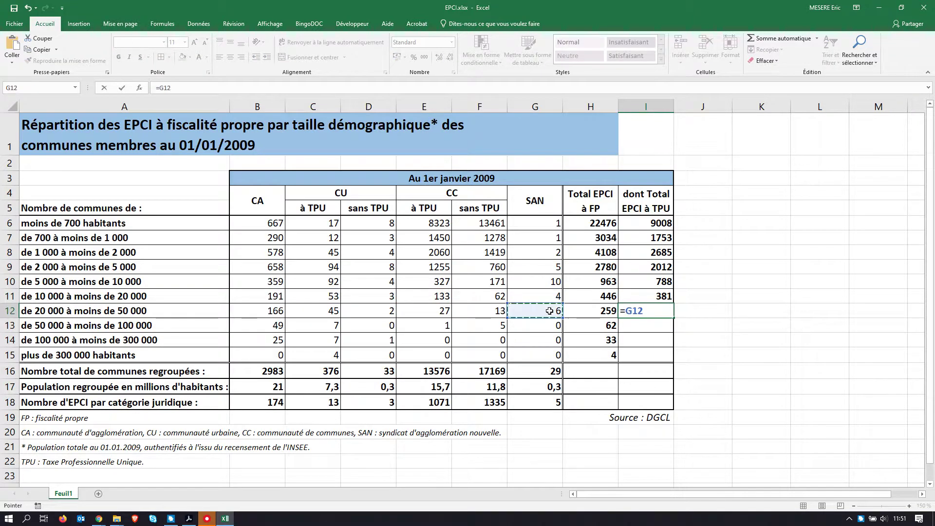
text(+)
click(436, 312)
text(+)
click(333, 313)
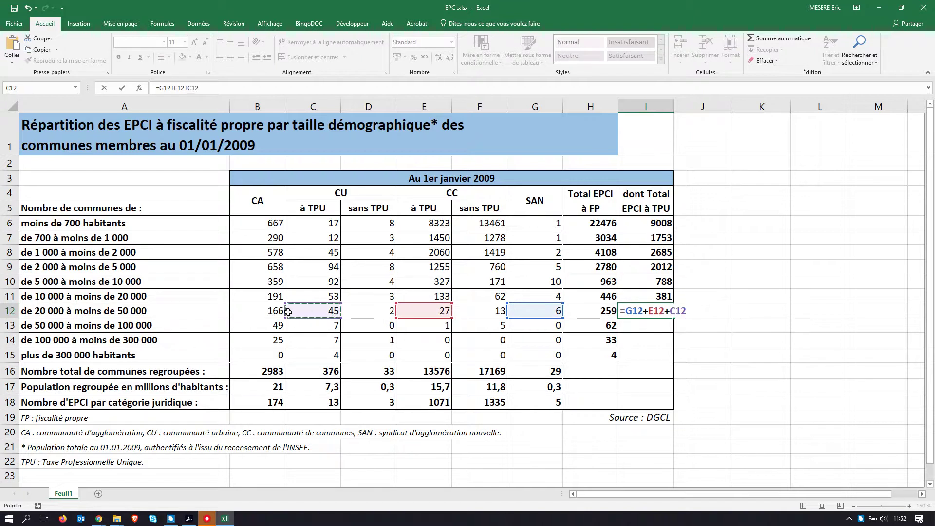
text(+)
click(277, 310)
key(Return)
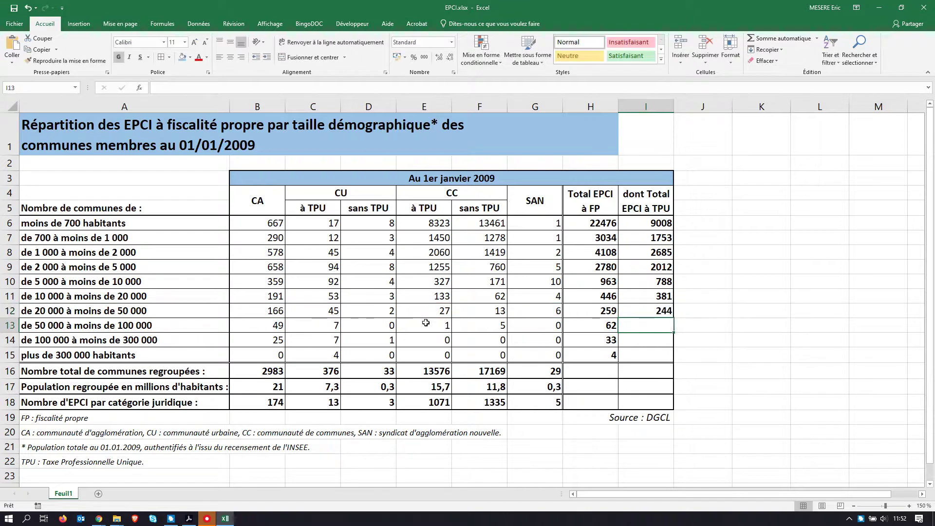
- Calculate dont Total EPCI à TPU in I13 with the formula =G13+E13+C13+B13
text(=)
click(553, 325)
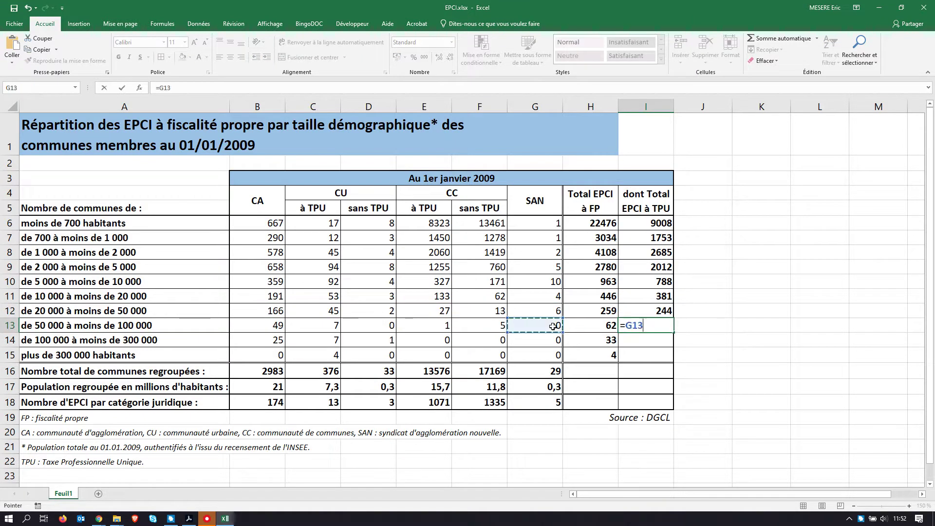
text(+)
click(437, 325)
text(+)
click(331, 326)
text(+)
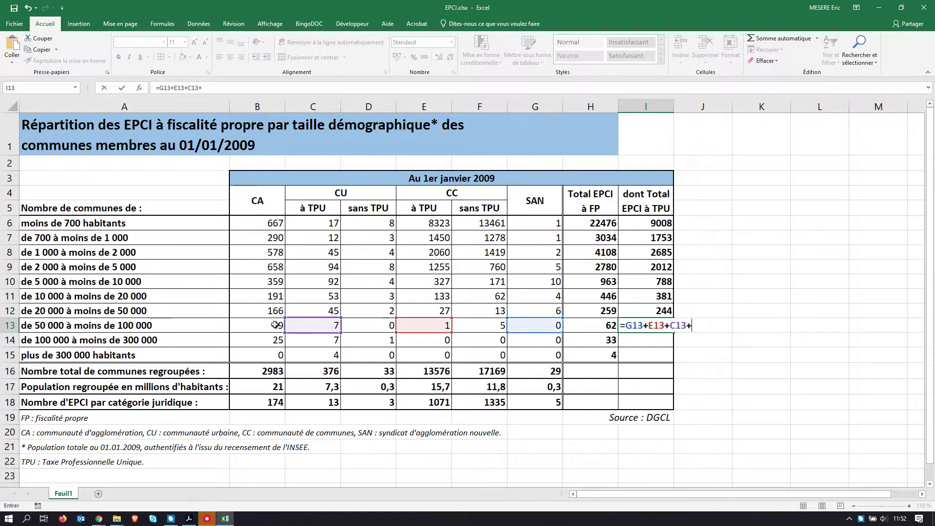
click(273, 325)
key(Return)
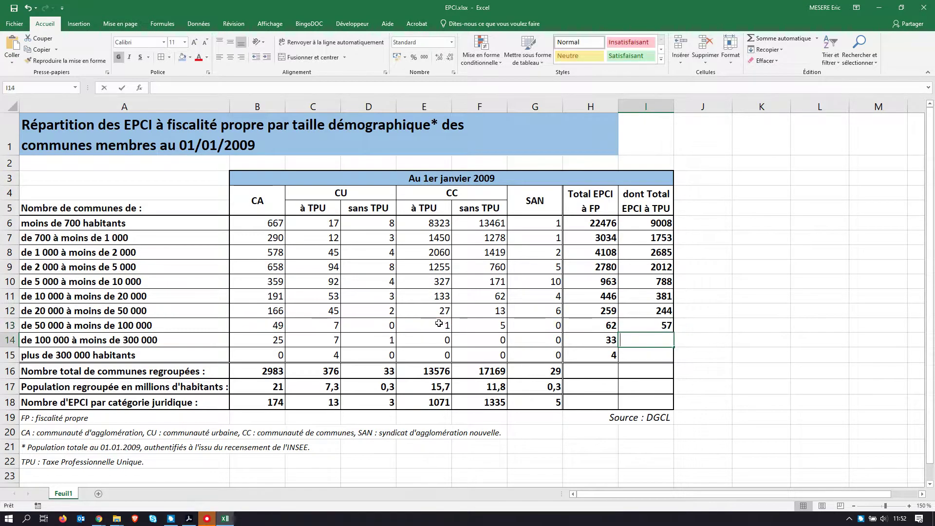
- Calculate dont Total EPCI à TPU in I14 with the formula =G14+E14+C14+B14
text(=)
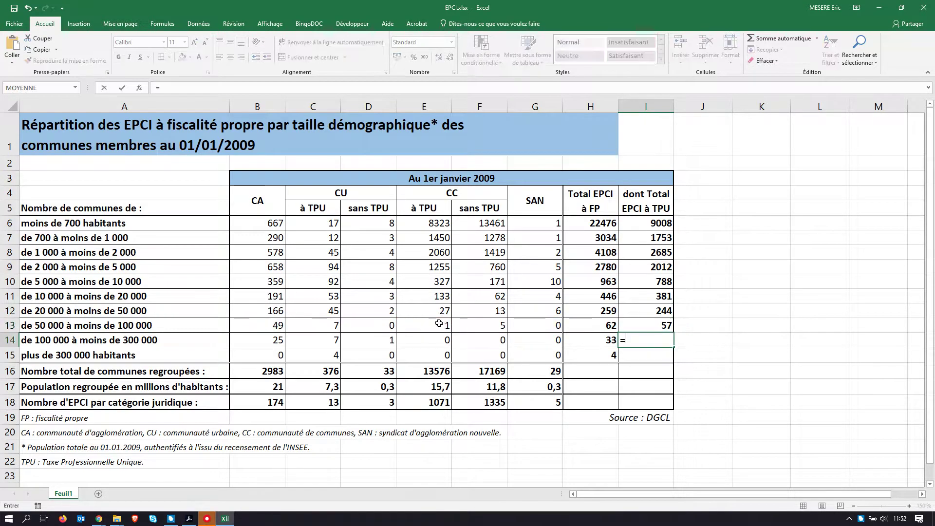
click(535, 340)
text(+)
click(434, 341)
text(+)
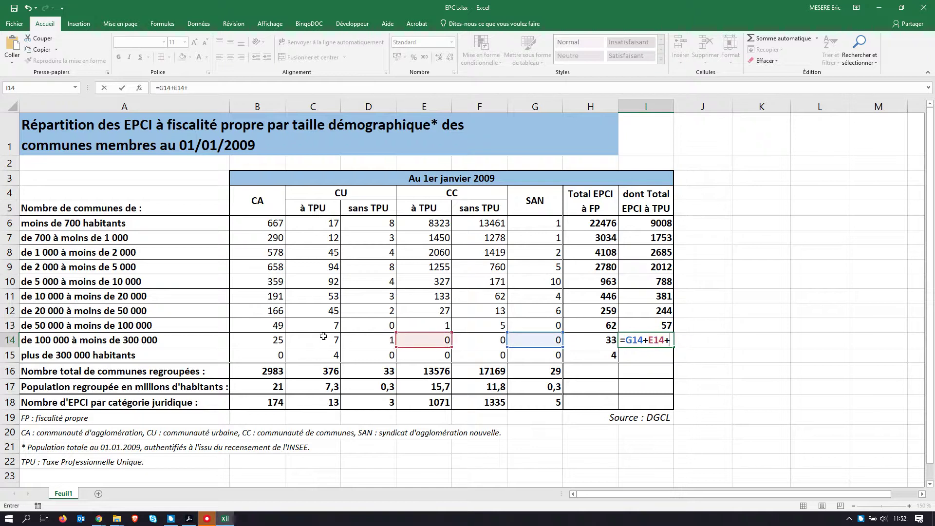
click(323, 336)
text(+)
click(269, 337)
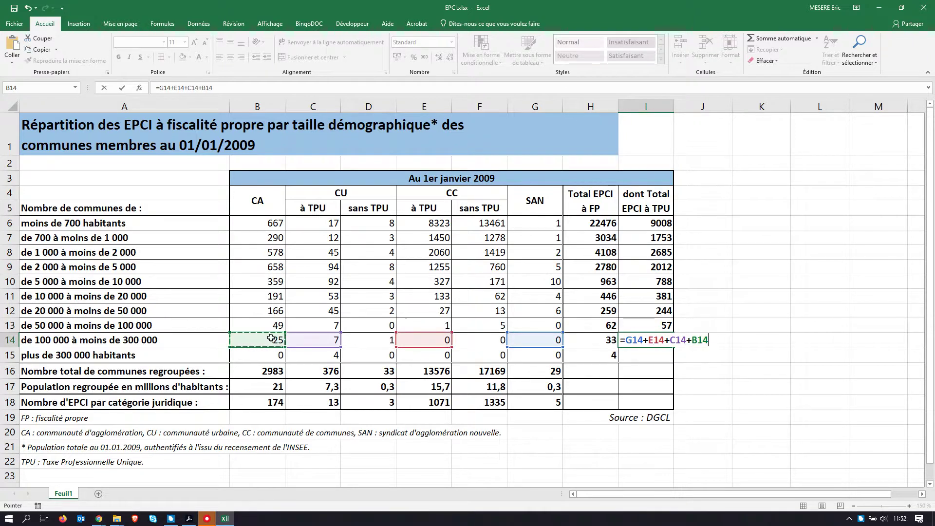
key(Return)
- Calculate dont Total EPCI à TPU in I15 with the formula =G15+E15+C15+B15
text(=)
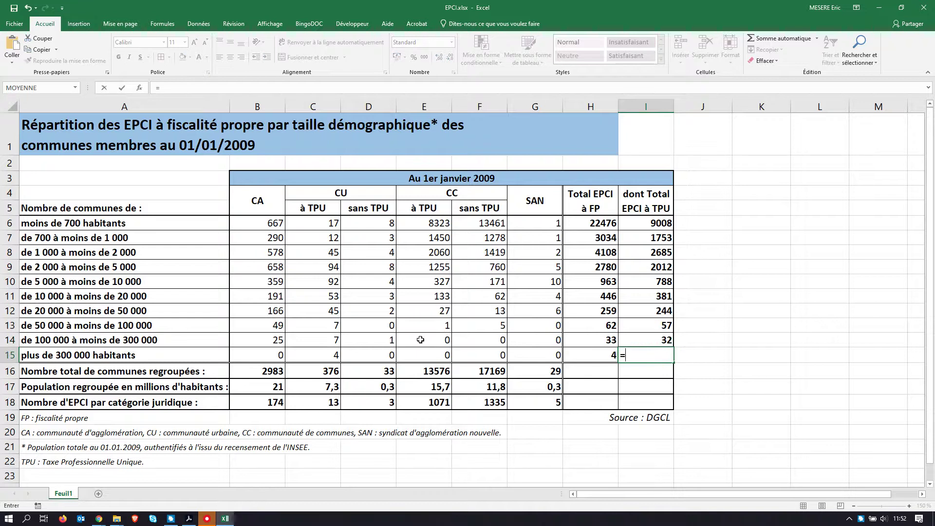
click(541, 351)
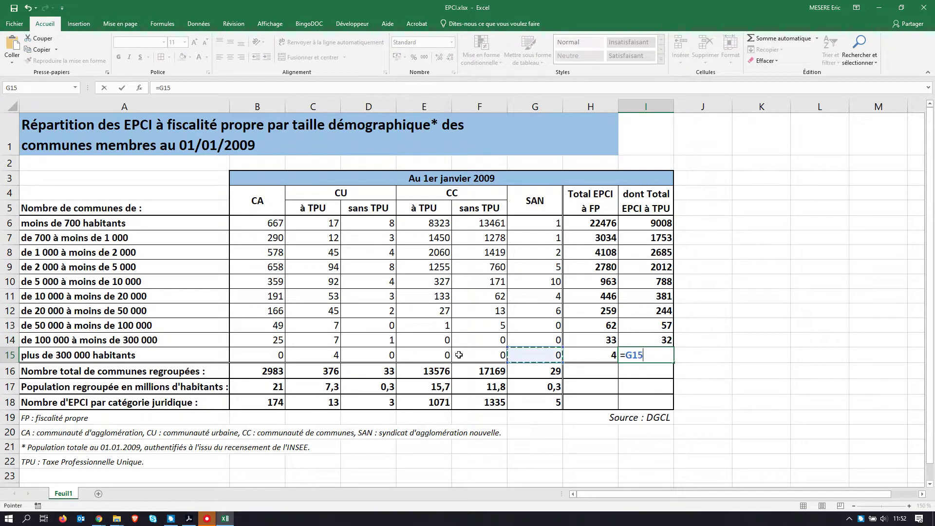
text(+)
click(433, 355)
text(+)
click(322, 355)
text(+)
click(276, 357)
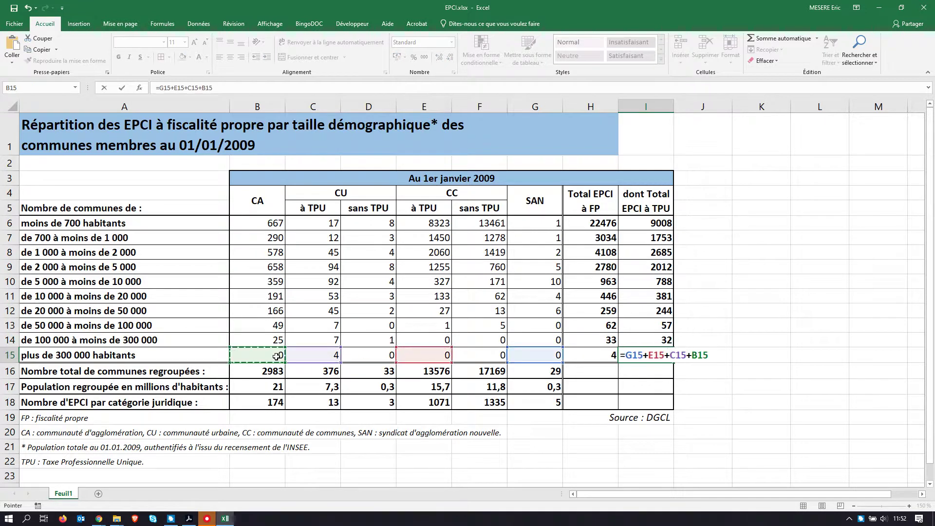
key(Return)
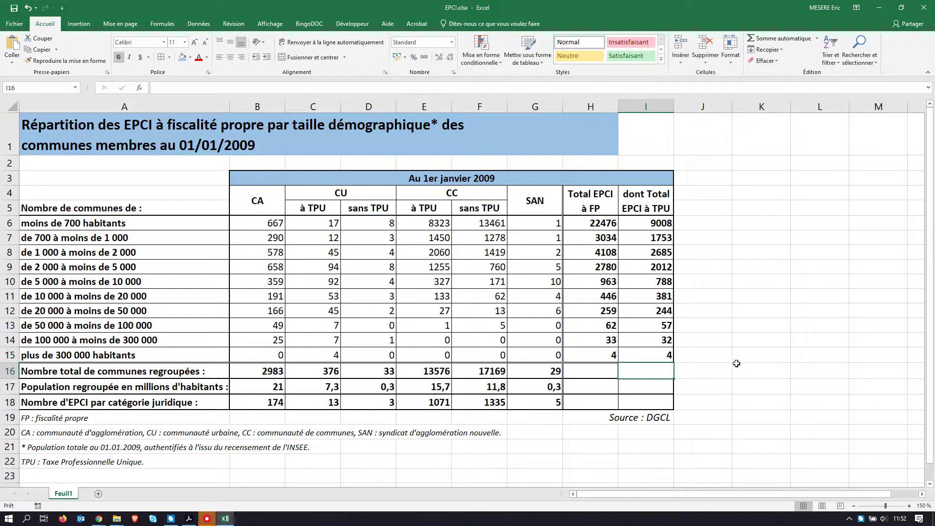
- Check the two total columns and the Nombre total de communes regroupées row against the assignment PDF in Acrobat, and return to Excel
key(alt+Tab)
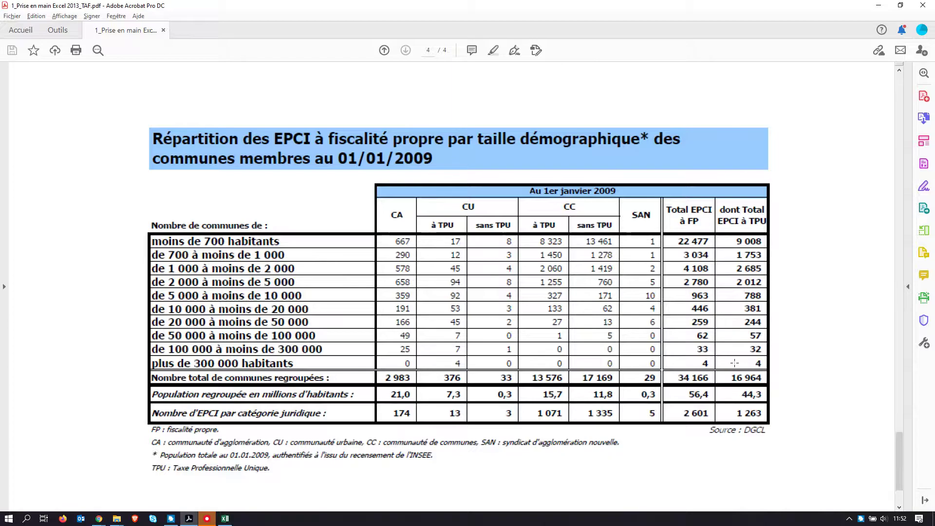
key(alt+Tab)
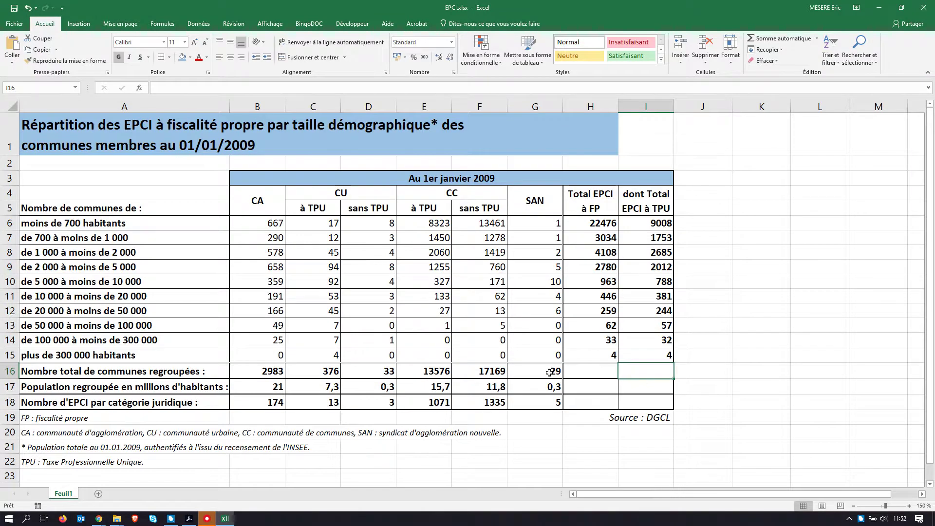
key(alt+Tab)
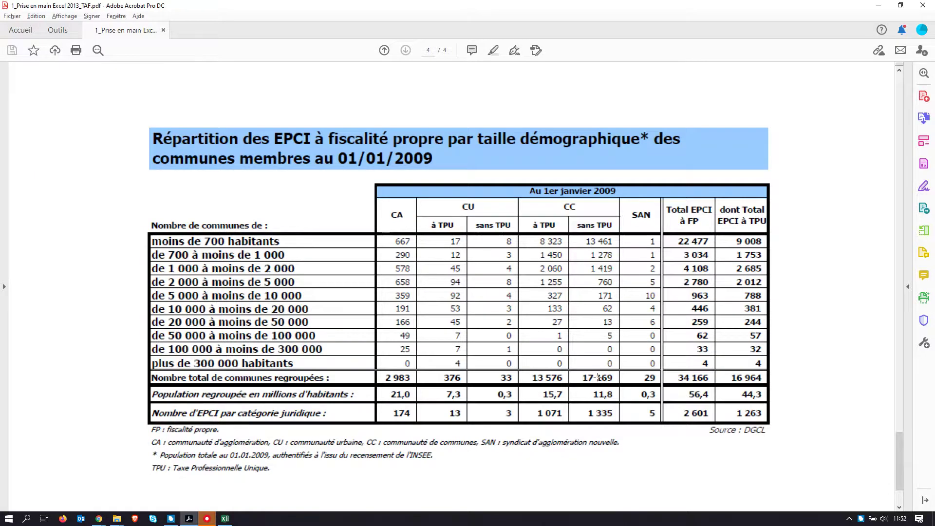
key(alt+Tab)
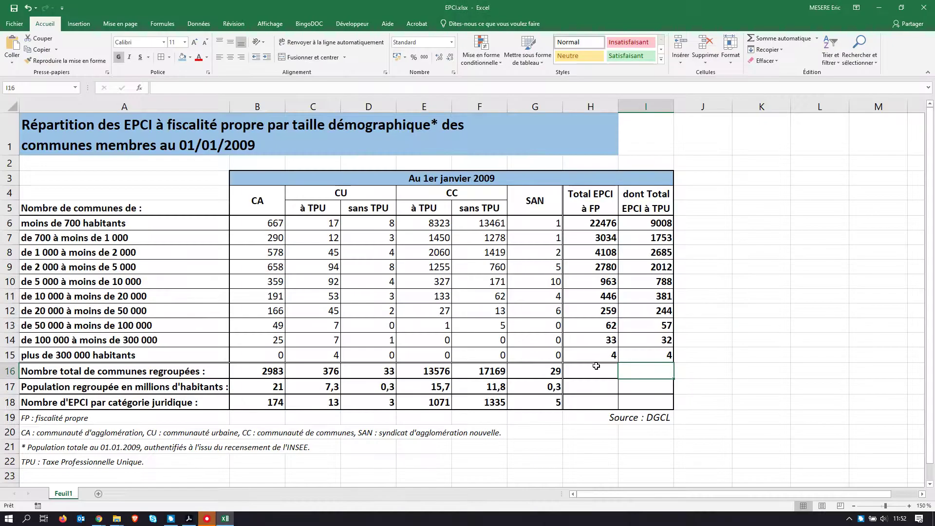
text(=)
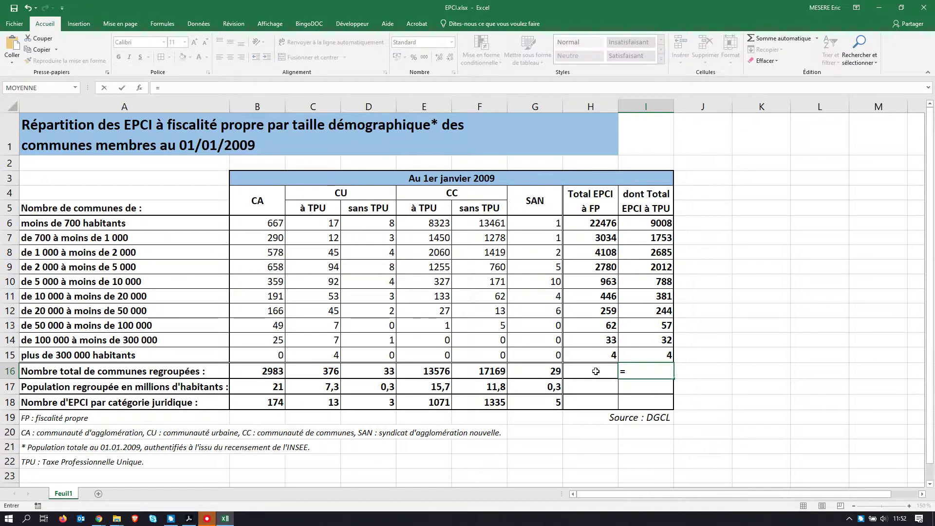
click(602, 224)
text(+)
click(602, 239)
text(+)
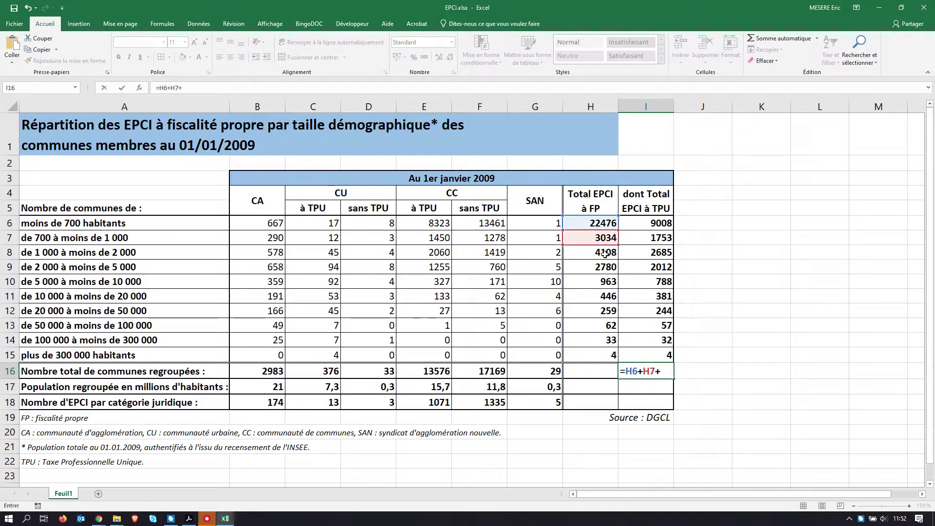
click(603, 253)
text(+)
click(599, 269)
text(+)
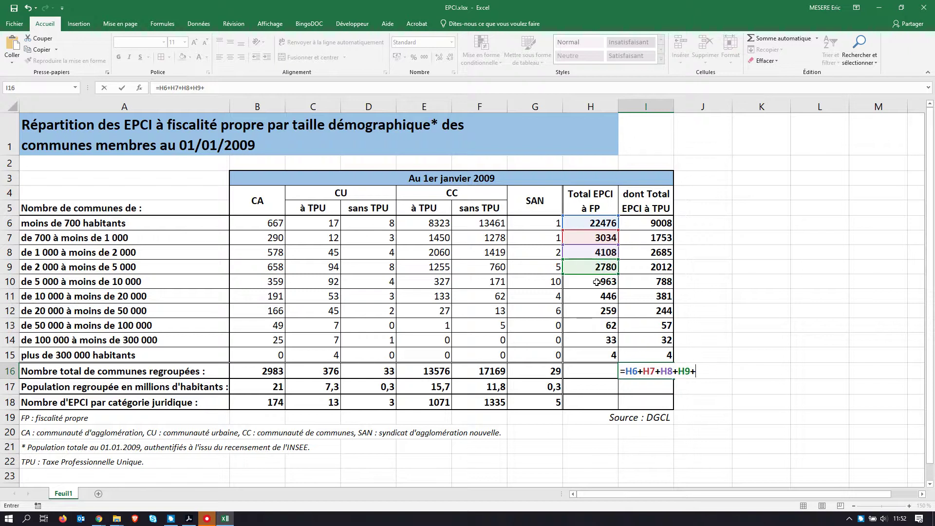
click(594, 282)
text(+)
click(590, 297)
text(+)
click(588, 309)
text(+)
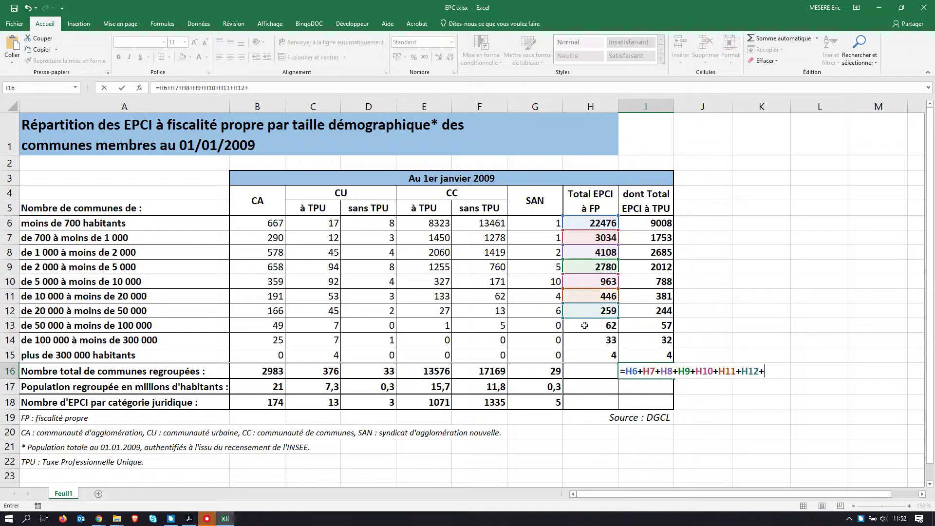
click(588, 326)
text(+)
click(587, 341)
text(+)
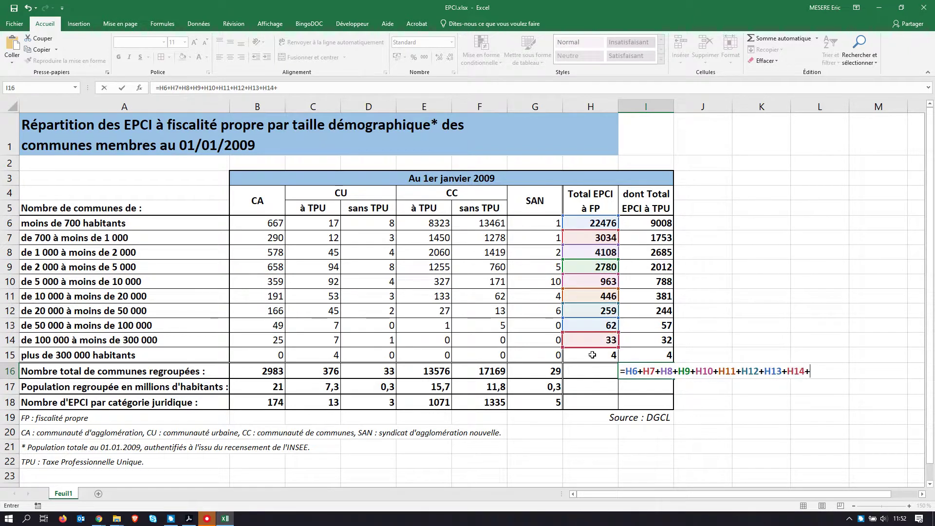
click(592, 355)
key(Return)
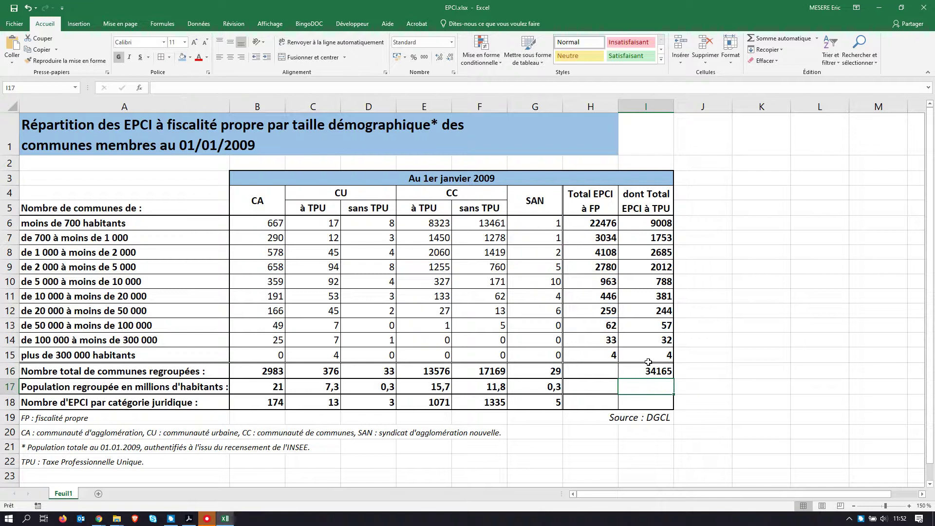
click(648, 367)
key(Delete)
- Calculate Nombre total de communes regroupées for Total EPCI à FP in H16 with the formula =H6+H7+H8+H9+H10+H11+H12+H13+H14+H15
click(604, 367)
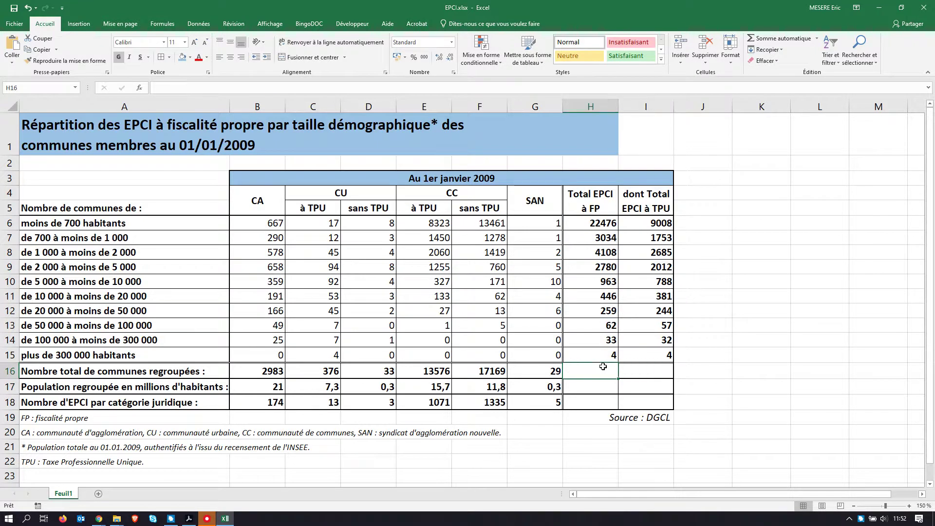
text(=)
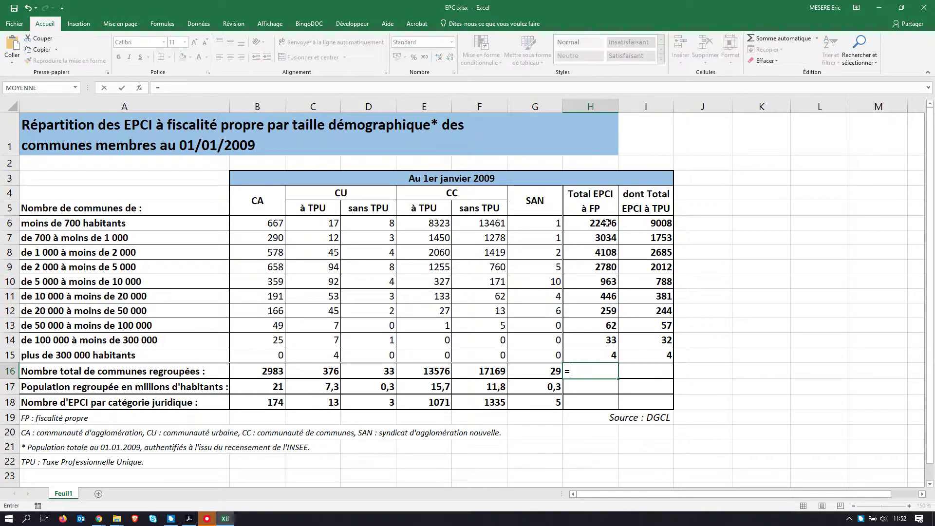
click(607, 223)
text(+)
click(610, 238)
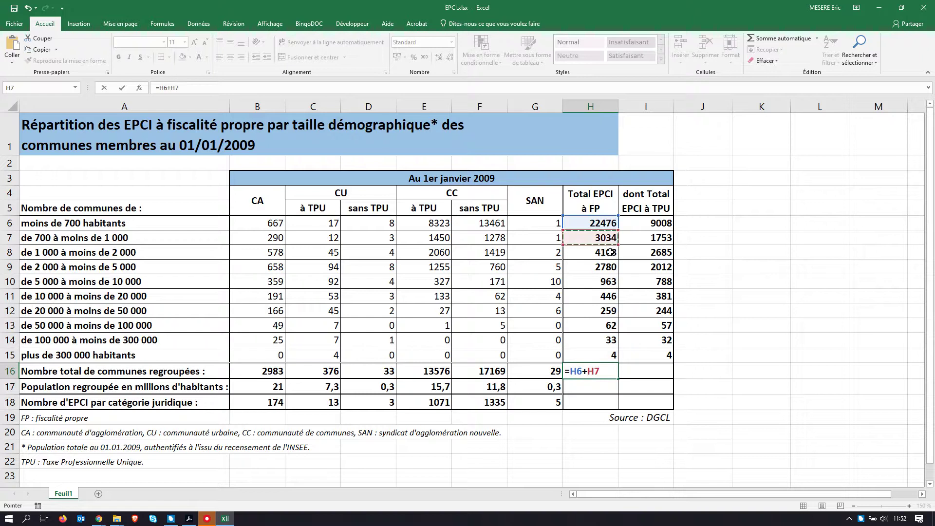
text(+)
click(609, 252)
text(+)
click(609, 267)
text(+)
click(607, 282)
text(+)
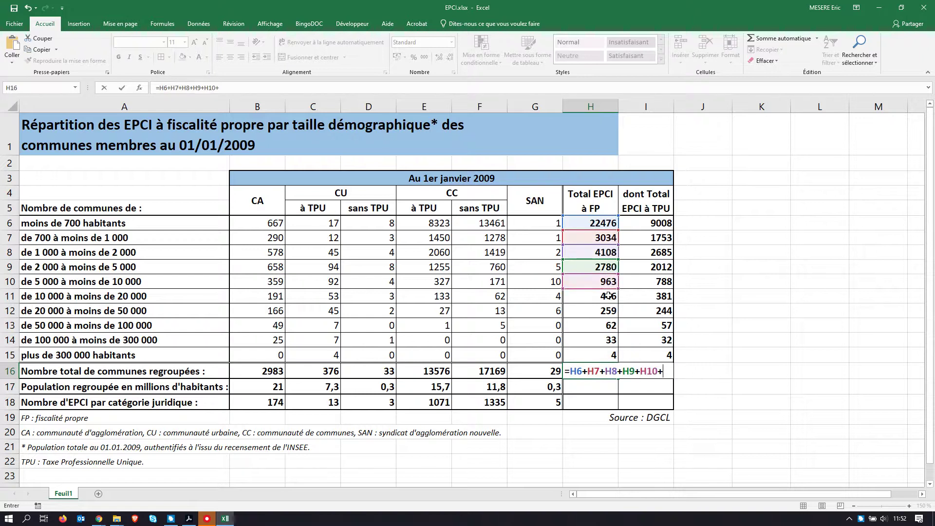
click(606, 296)
text(+)
click(604, 311)
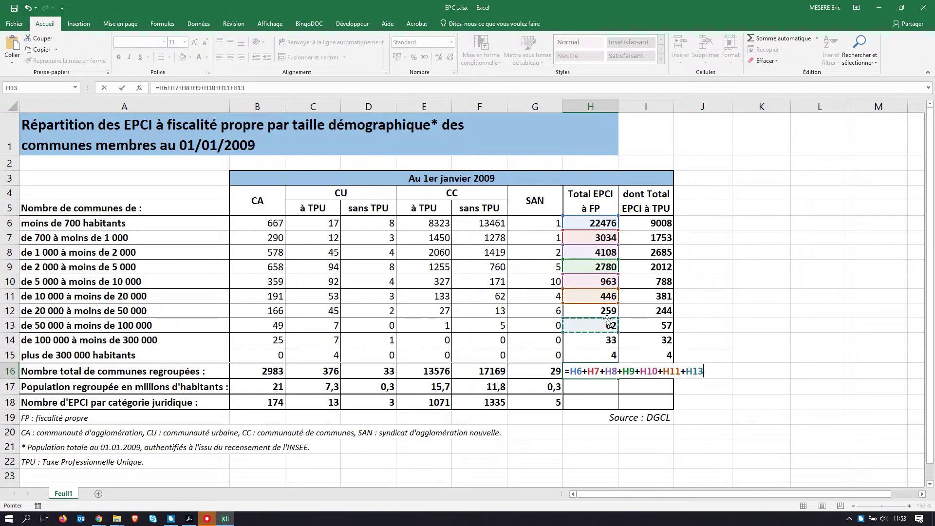
text(+)
click(606, 324)
text(+)
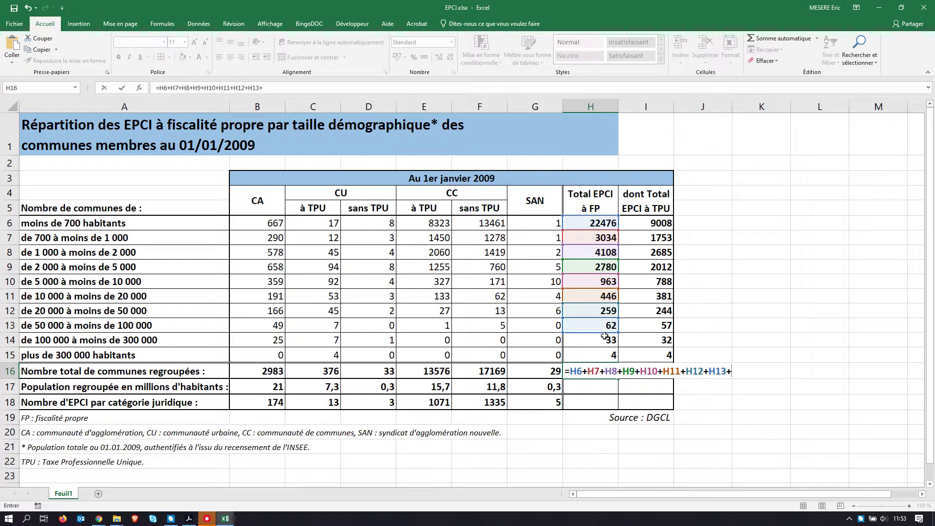
click(605, 340)
text(+)
click(606, 352)
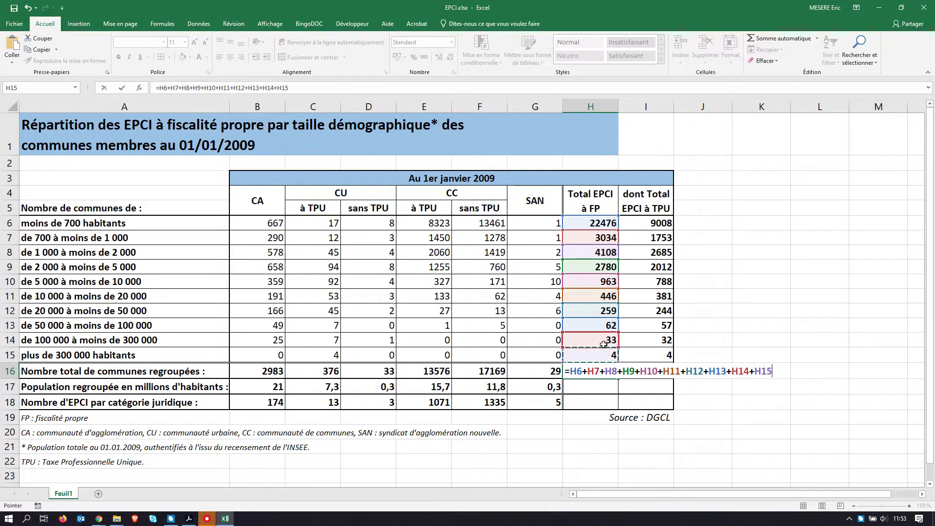
key(Return)
- Calculate Nombre total de communes regroupées for dont Total EPCI à TPU in I16 with the formula =I6+I7+I8+I9+I10+I11+I12+I13+I14+I15
click(647, 372)
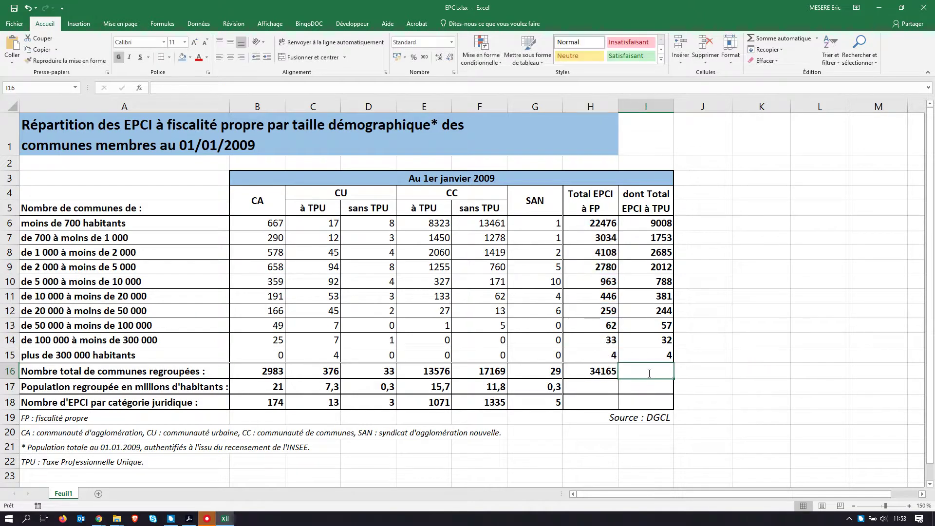
text(=)
click(655, 225)
text(+)
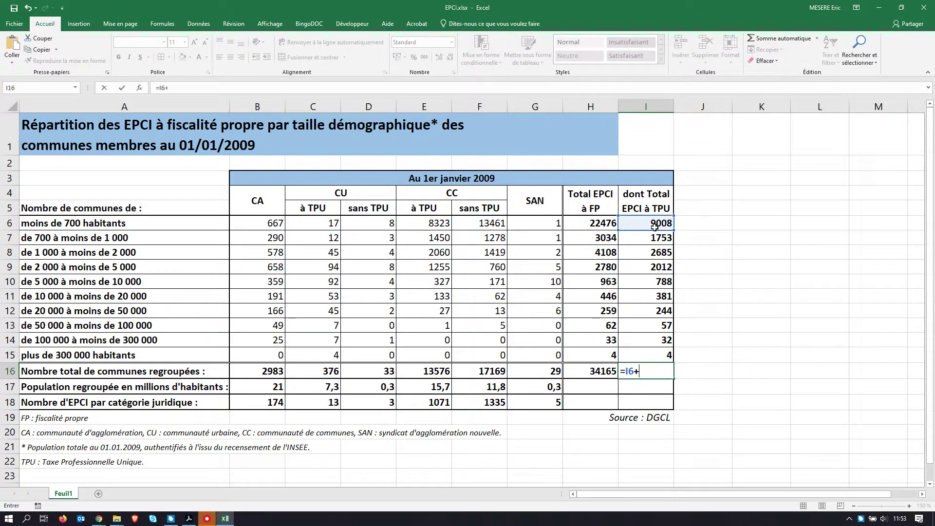
click(655, 237)
text(+)
click(658, 252)
text(+)
click(660, 267)
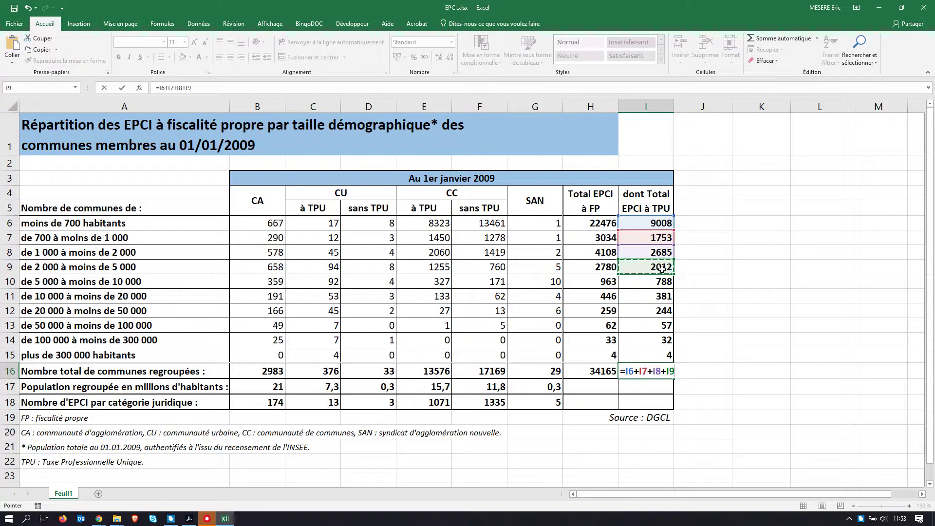
text(+)
click(664, 283)
text(+)
click(662, 299)
text(+)
click(662, 312)
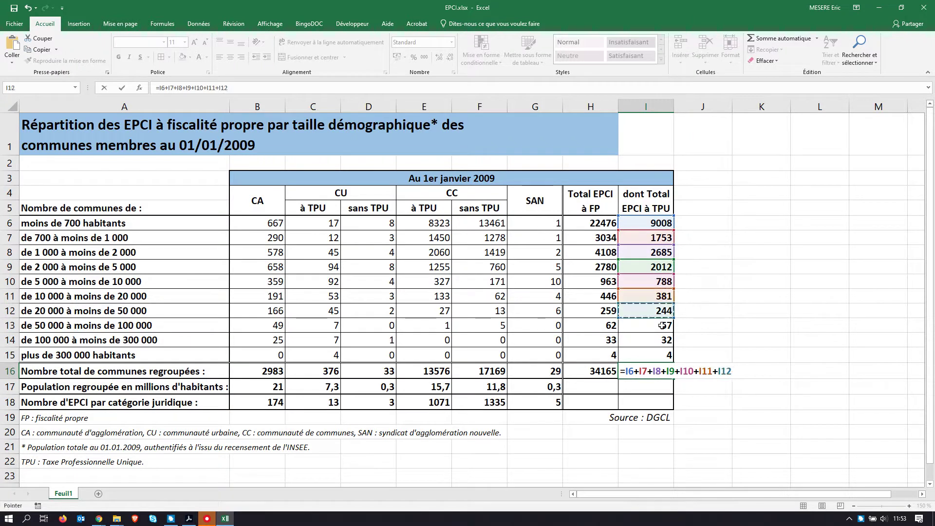
text(+)
click(663, 326)
text(+)
click(662, 340)
text(+)
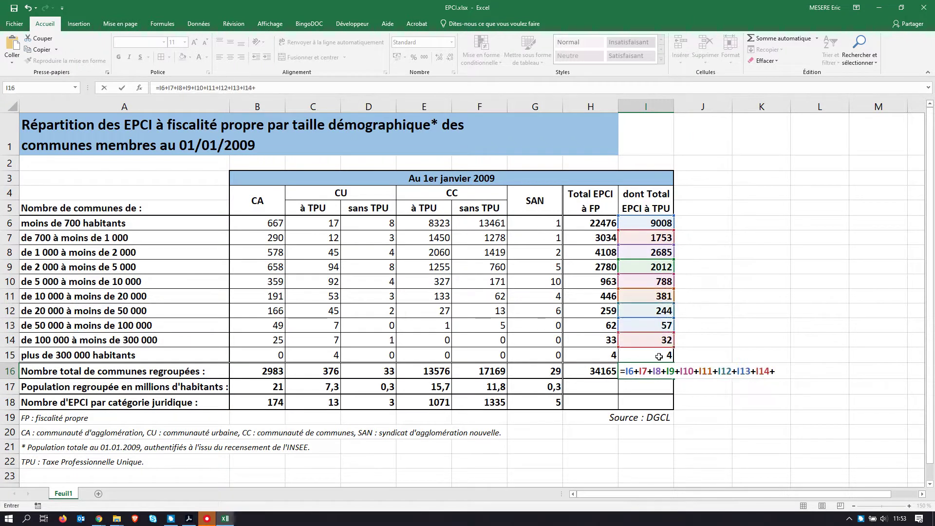
click(659, 357)
key(Return)
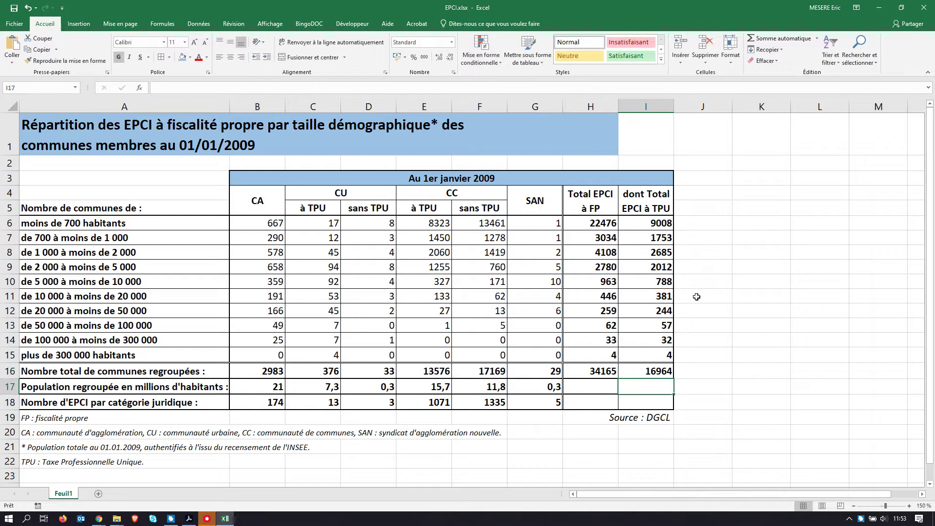
- Consult the assignment PDF, then calculate Population regroupée en millions d'habitants for Total EPCI à FP in H17 with the formula =G17+F17+E17+D17+C17+B17
key(alt+Tab)
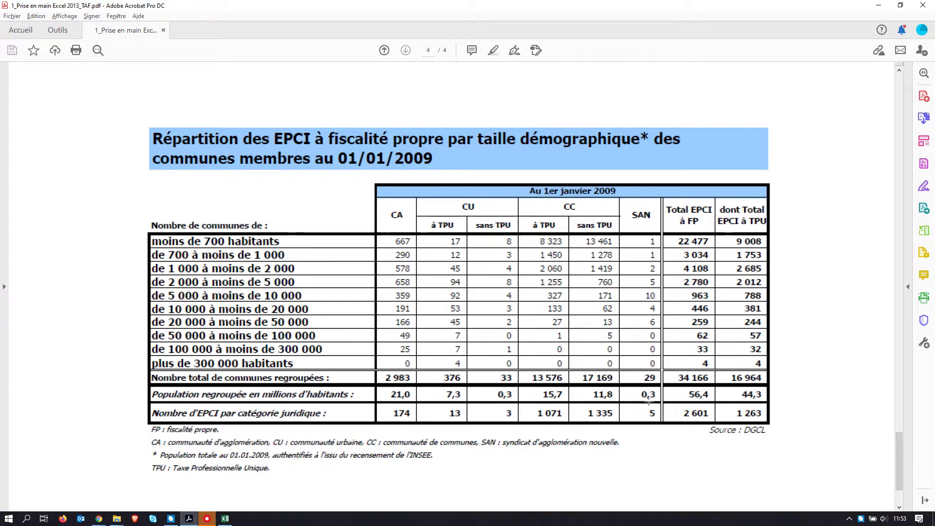
key(alt+Tab)
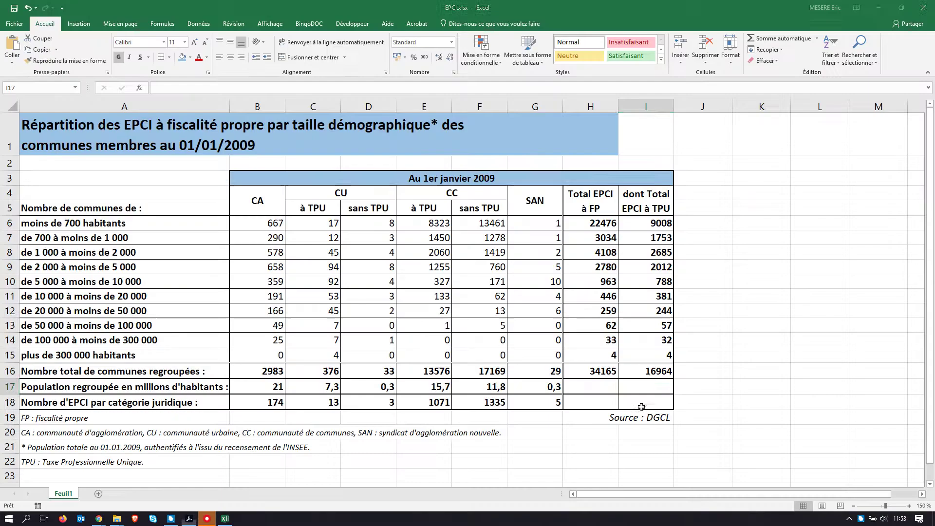
click(593, 387)
text(=)
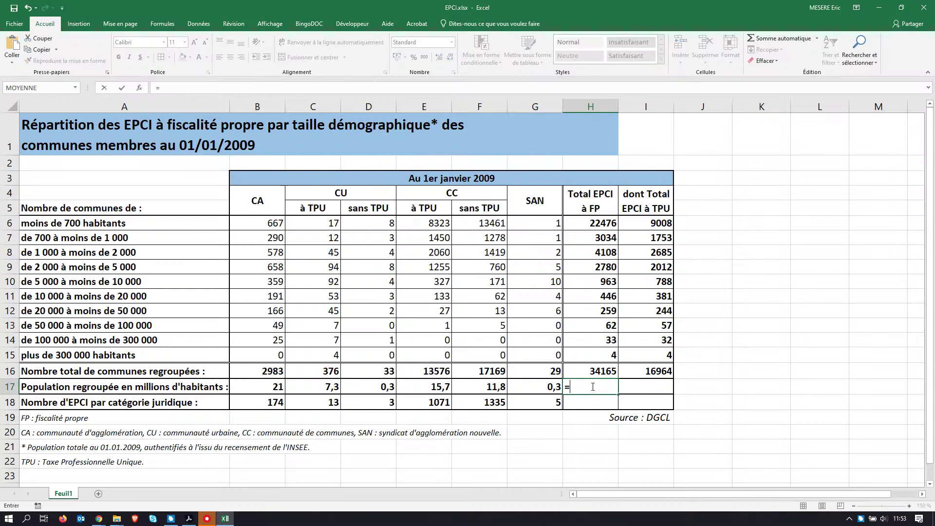
click(559, 387)
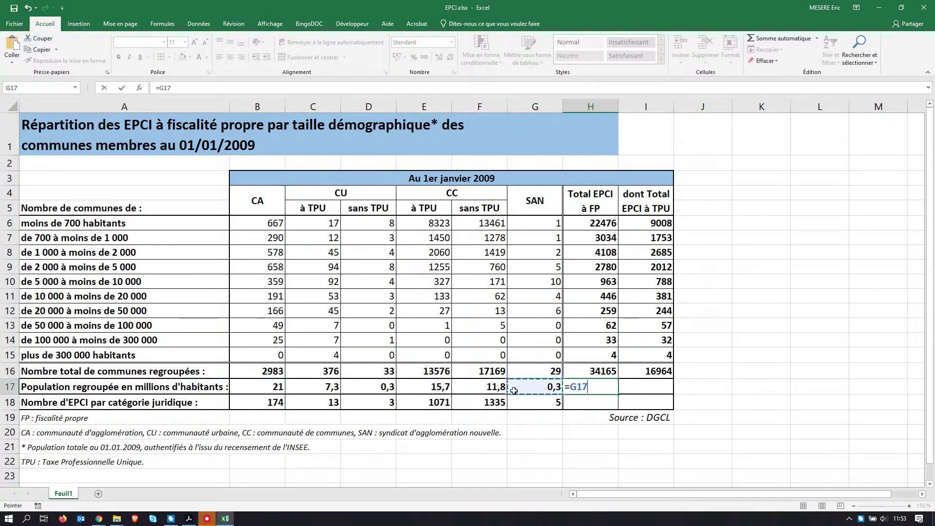
text(+)
click(492, 387)
text(+)
click(429, 388)
text(+)
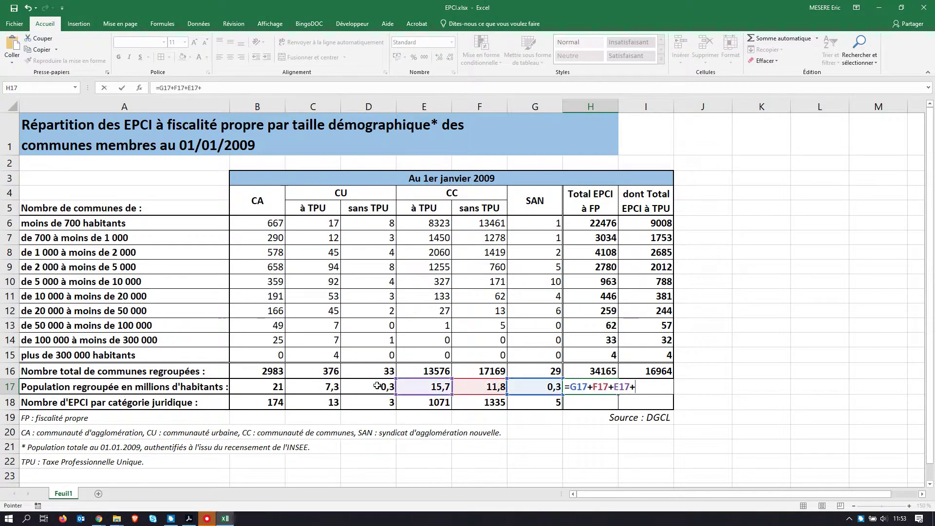
click(388, 389)
text(+)
click(319, 388)
text(+)
click(267, 387)
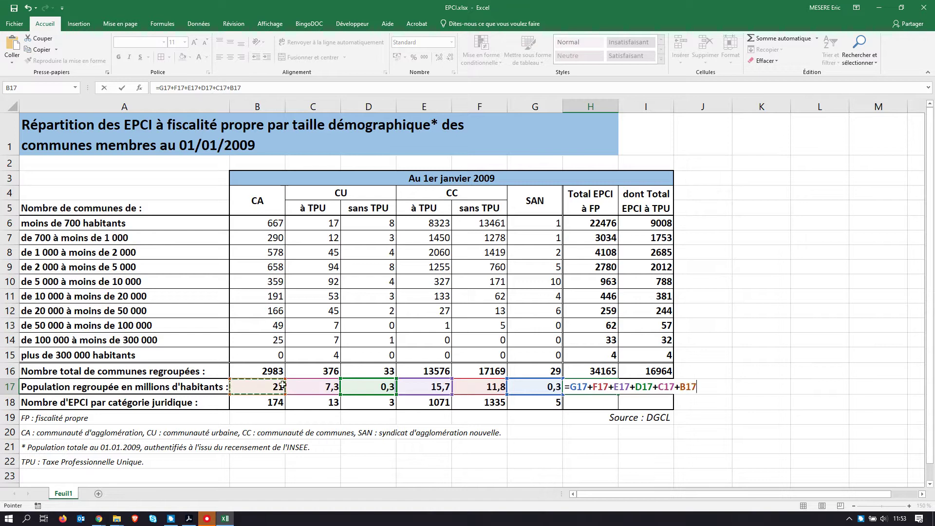
key(Return)
- Calculate Population regroupée en millions d'habitants for dont Total EPCI à TPU in I17 with the formula =G17+E17+C17+B17
click(641, 387)
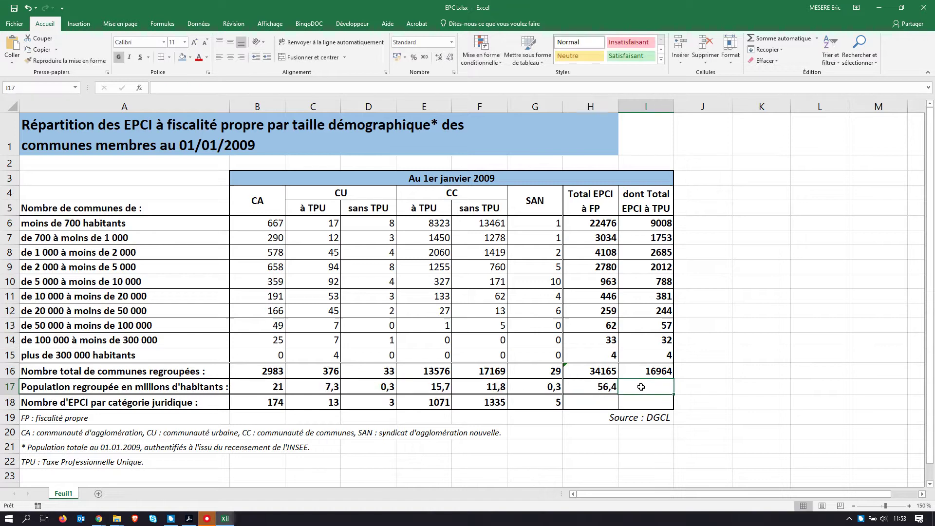
text(=)
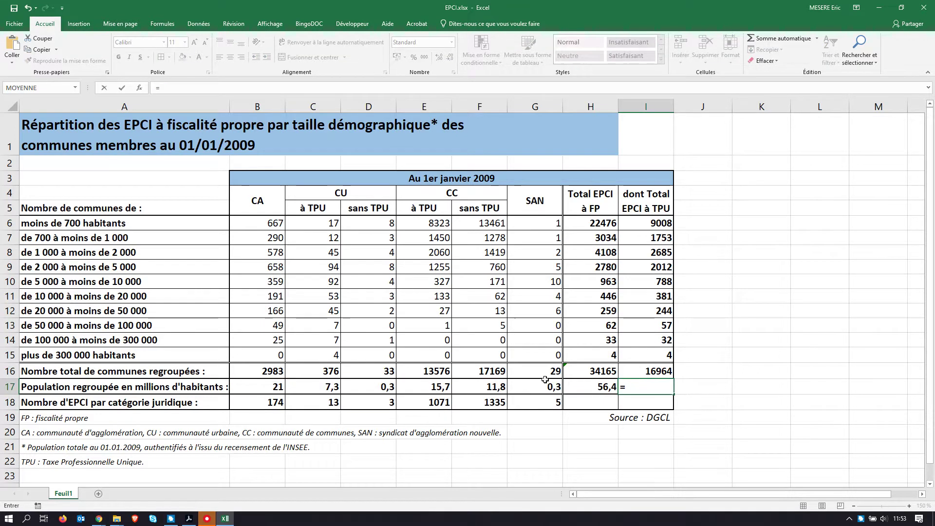
click(547, 385)
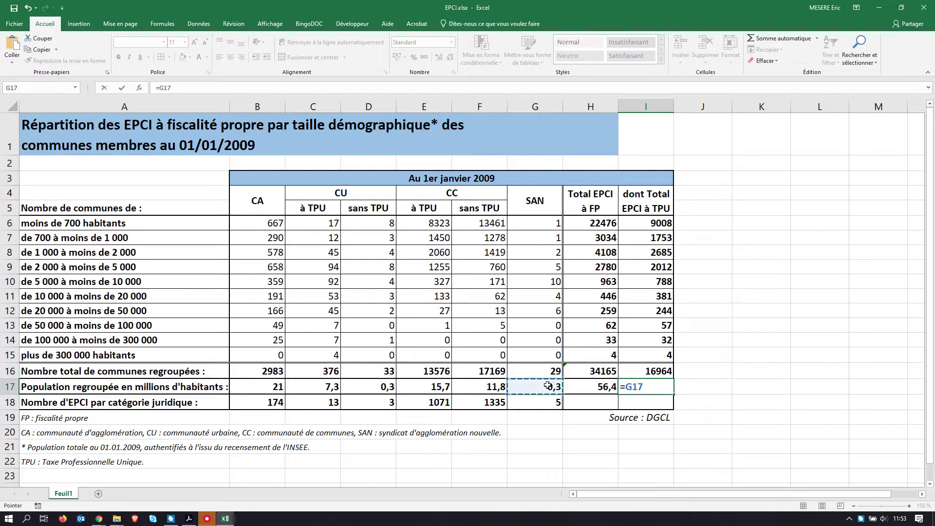
text(+)
click(417, 385)
text(+)
click(332, 387)
text(+)
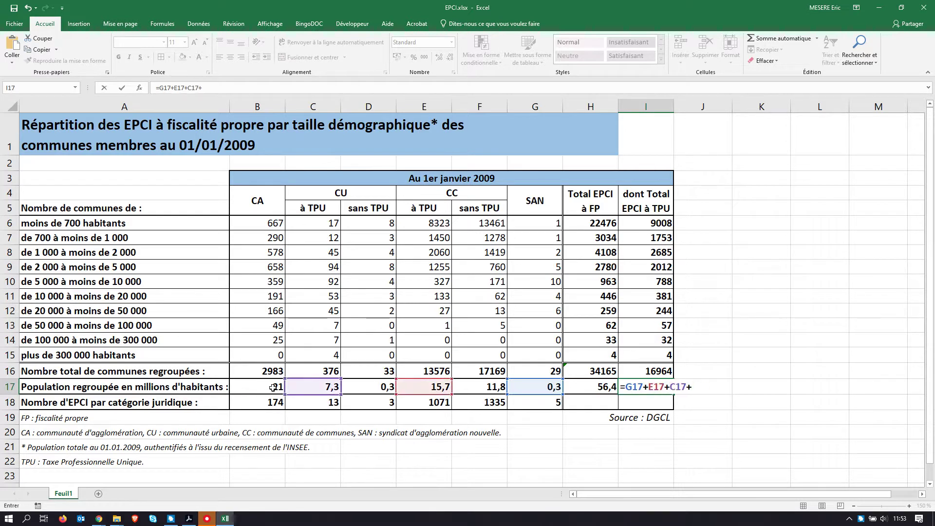
click(270, 388)
key(Return)
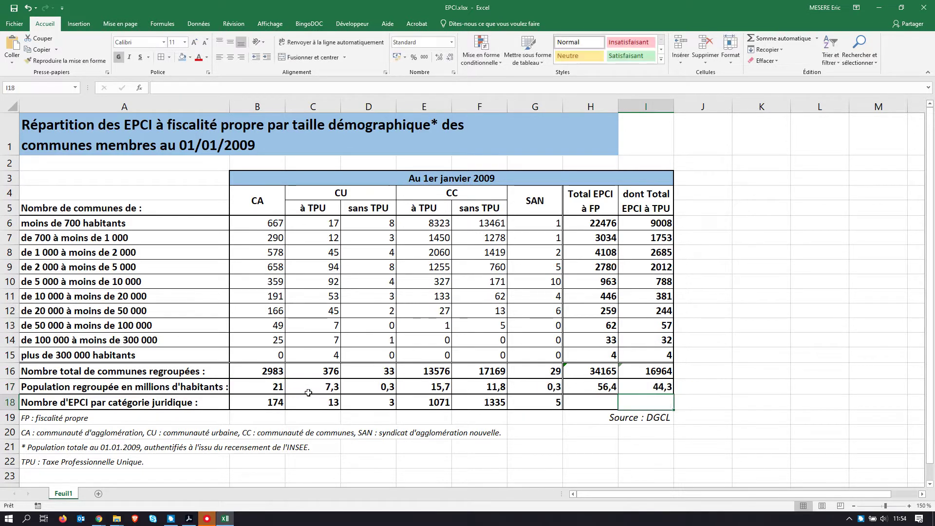
- Calculate Nombre d'EPCI par catégorie juridique for Total EPCI à FP in H18 with the formula =G18+F18+E18+D18+C18+B18
click(588, 404)
text(=)
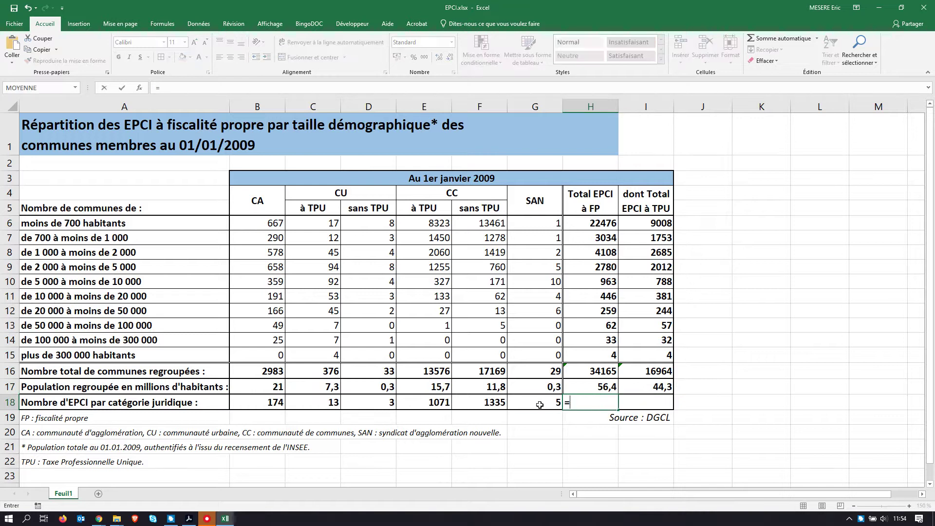
click(538, 404)
text(+)
click(478, 402)
text(+)
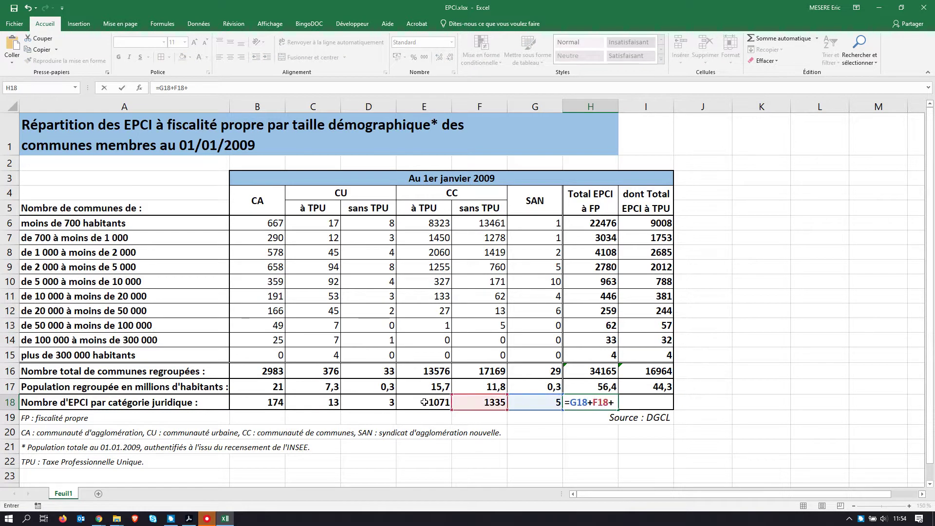
click(424, 402)
text(+)
click(371, 403)
text(+)
click(310, 401)
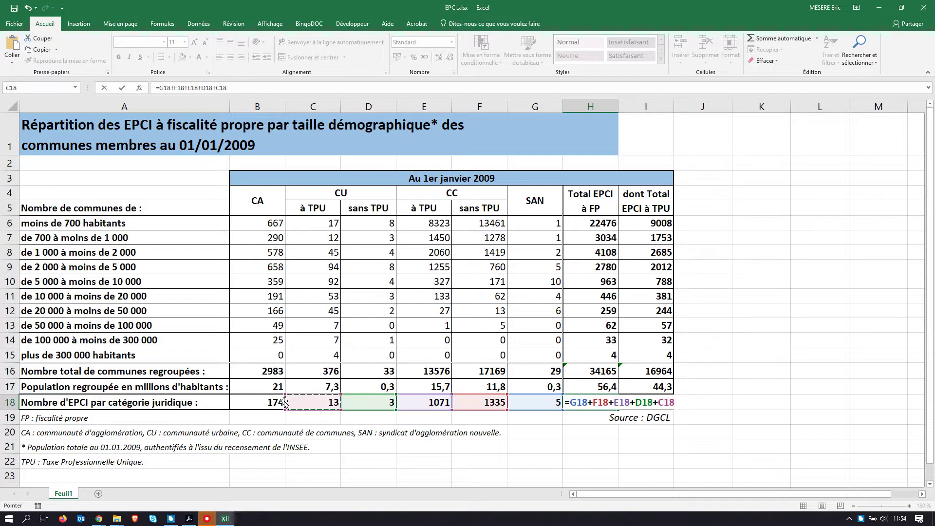
text(+)
click(271, 401)
key(Return)
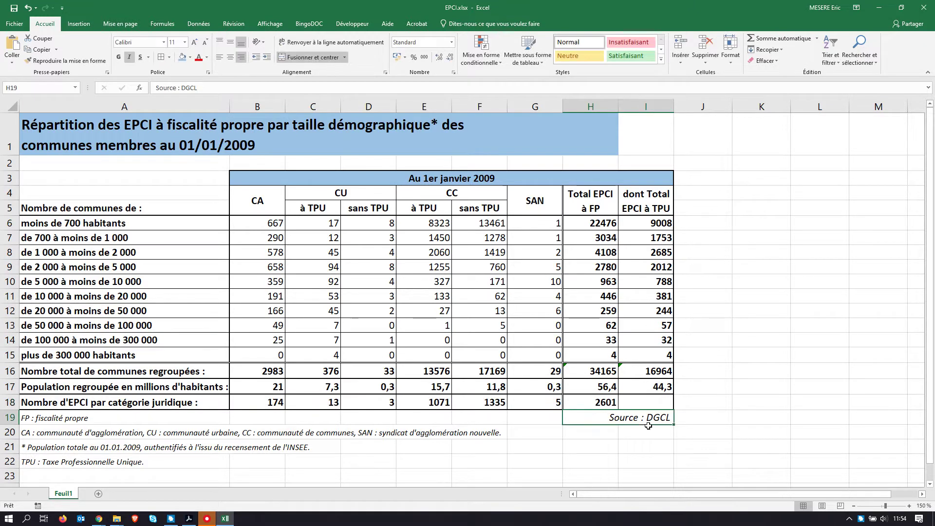
- Calculate Nombre d'EPCI par catégorie juridique for dont Total EPCI à TPU in I18 with the formula =G18+E18+C18+B18
click(643, 400)
text(=)
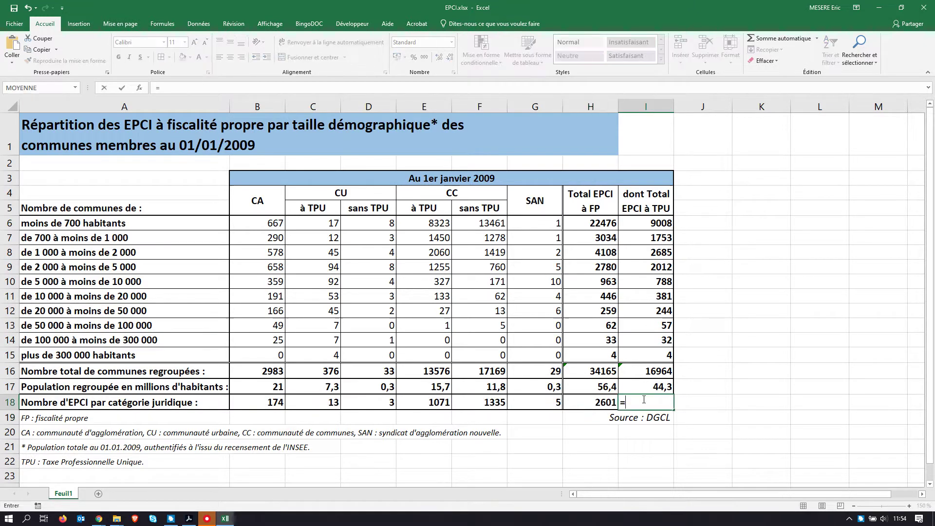
click(547, 403)
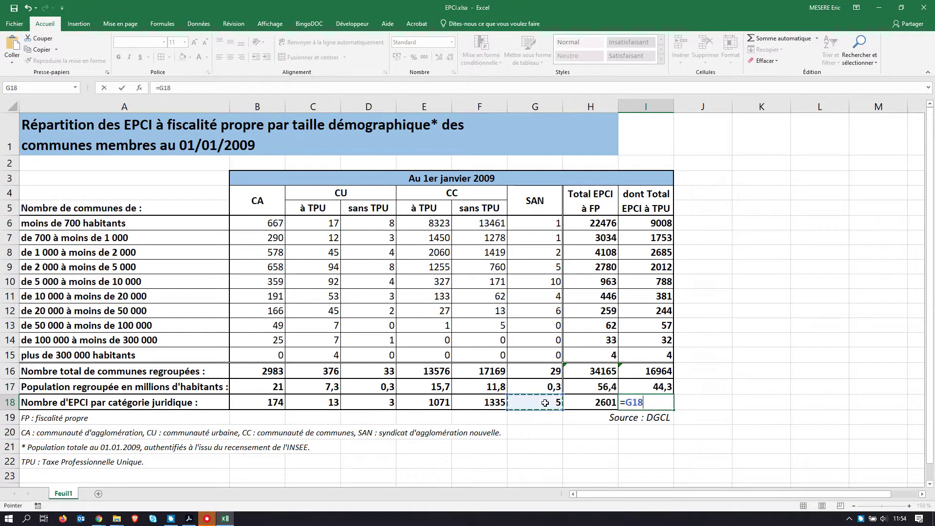
text(+)
click(428, 403)
text(+)
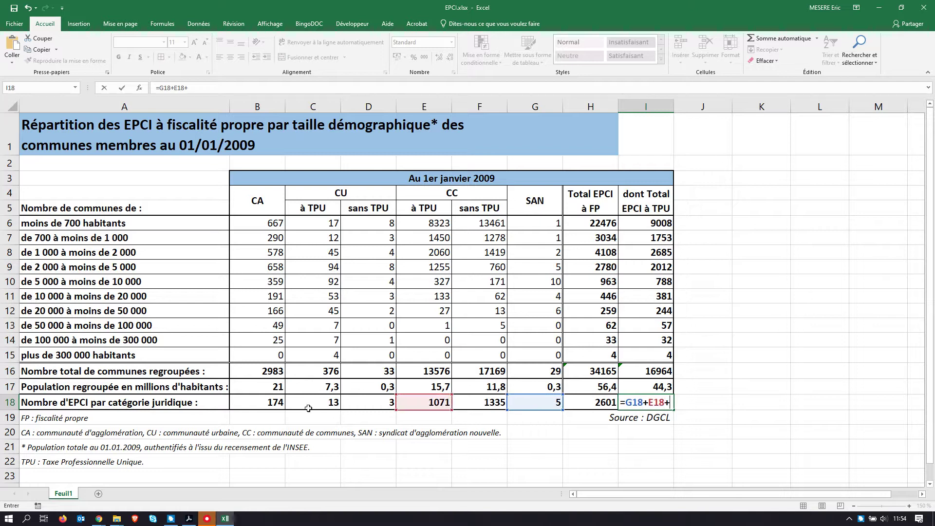
click(311, 404)
text(+)
click(272, 401)
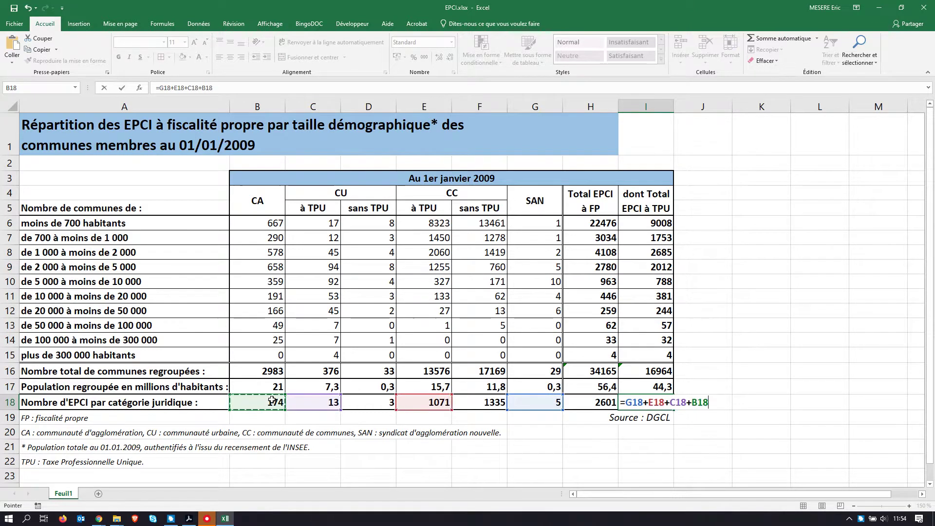
key(Return)
- Compare the completed totals and the number formatting with the table in the assignment PDF in Acrobat, and return to Excel
key(alt+Tab)
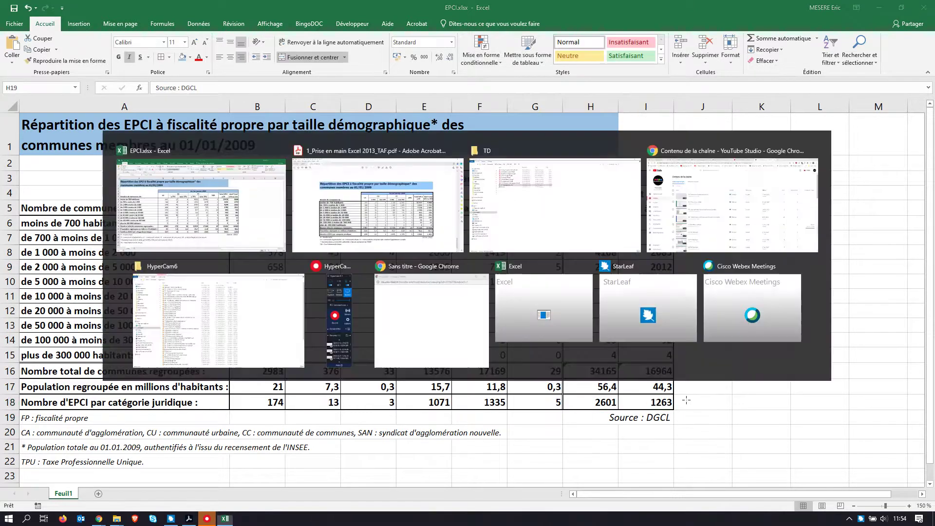
key(alt+Tab)
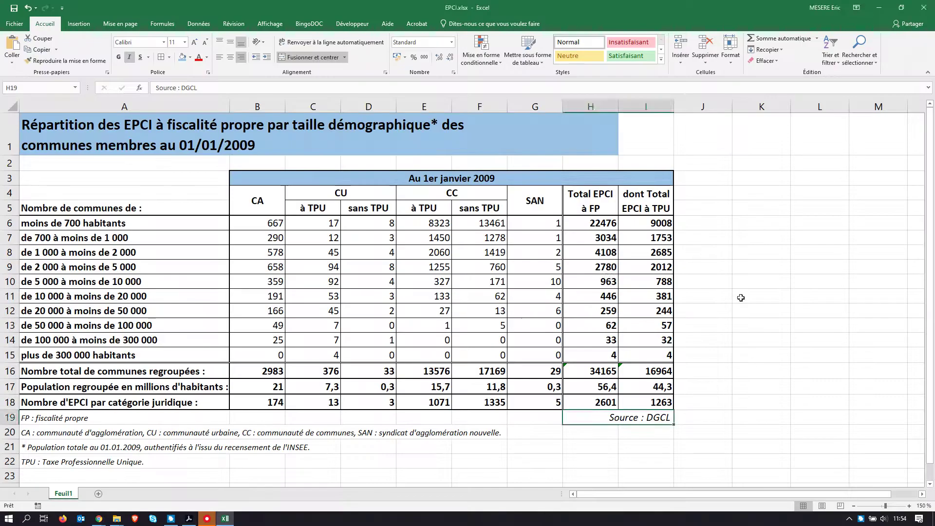
key(alt+Tab)
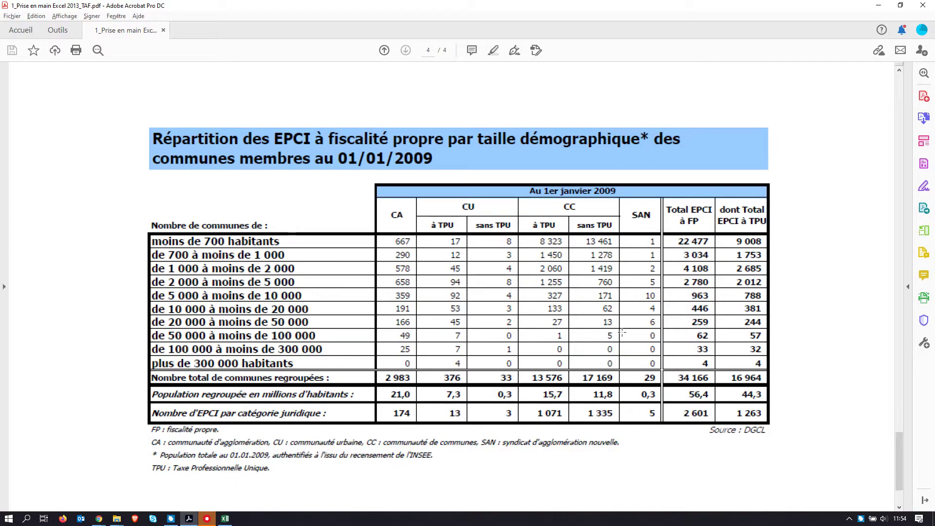
key(alt+Tab)
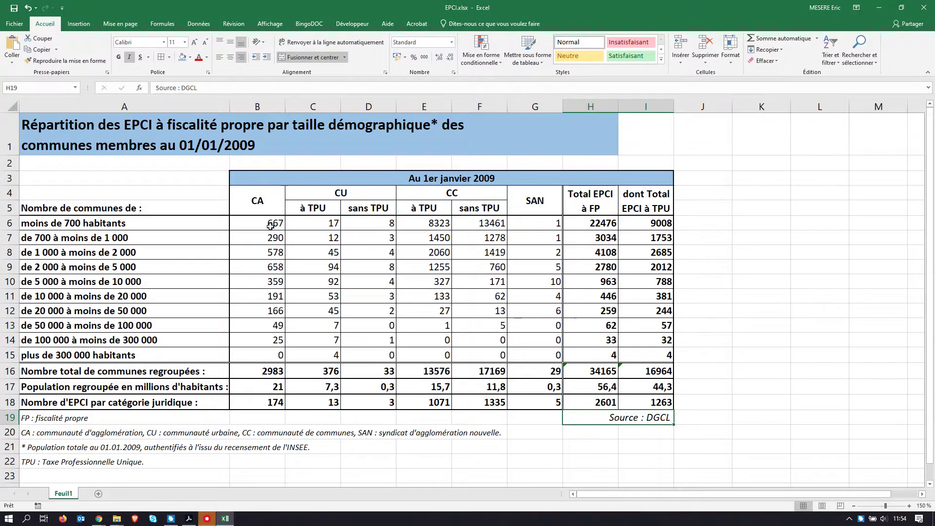
- Format the figures in B6:I16 and B18:I18 with a thousands separator and no decimal places
drag(270, 227, 631, 368)
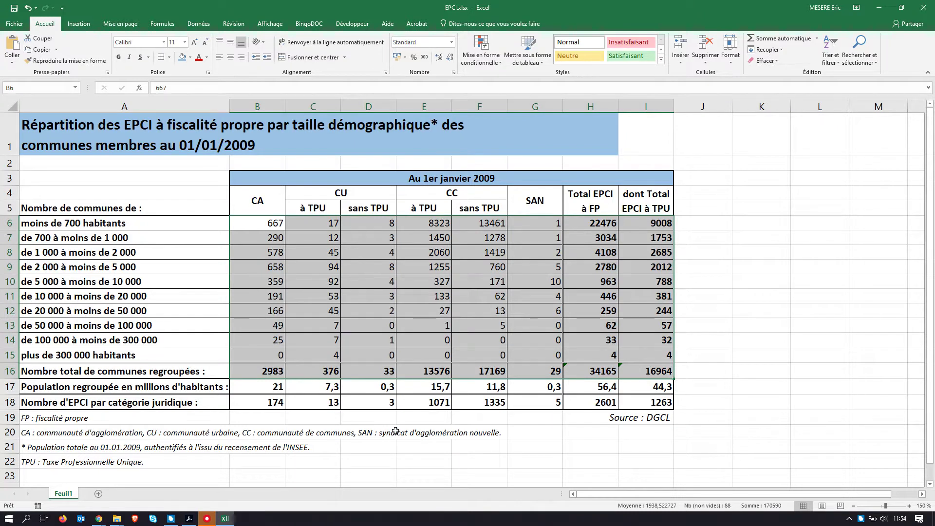
drag(255, 405, 649, 404)
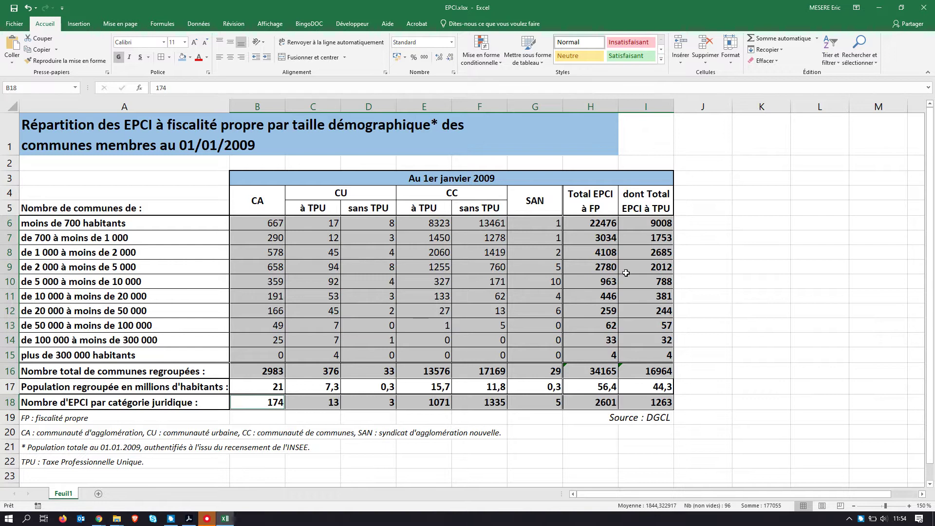
click(425, 58)
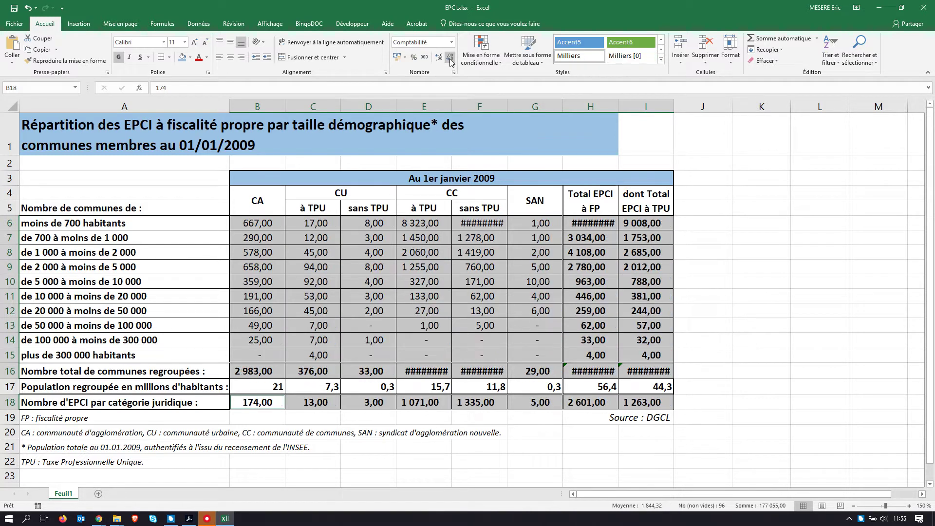
click(451, 58)
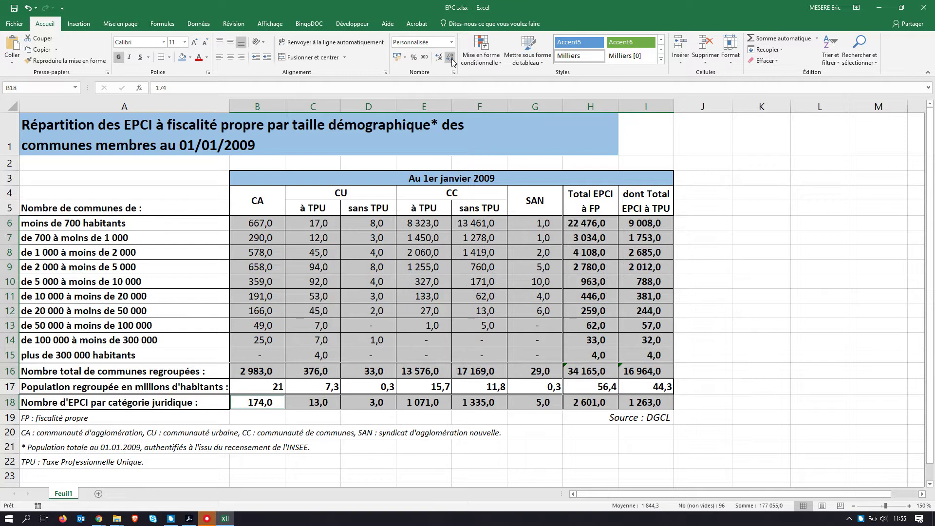
click(451, 58)
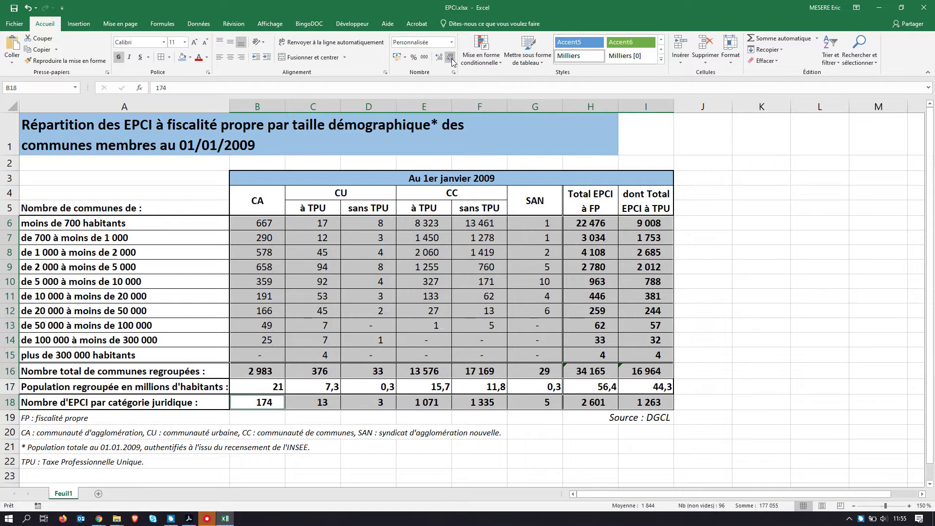
click(713, 292)
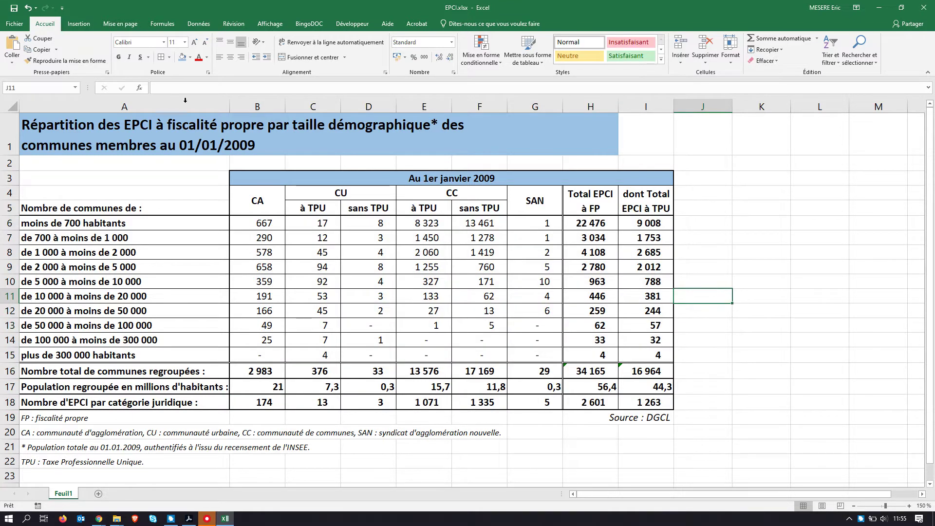
- Save the workbook and check the finished EPCI table against the assignment PDF in Acrobat, returning to Excel
click(14, 9)
key(alt+Tab)
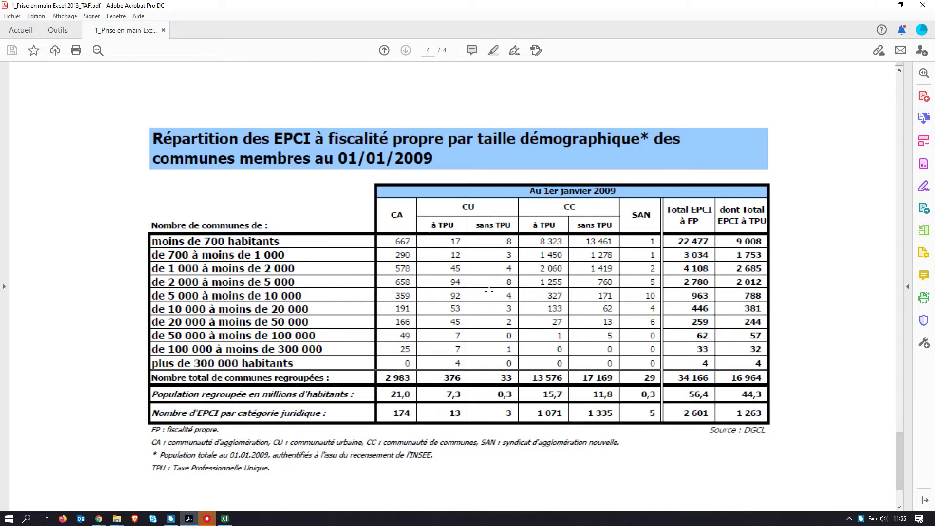
key(alt+Tab)
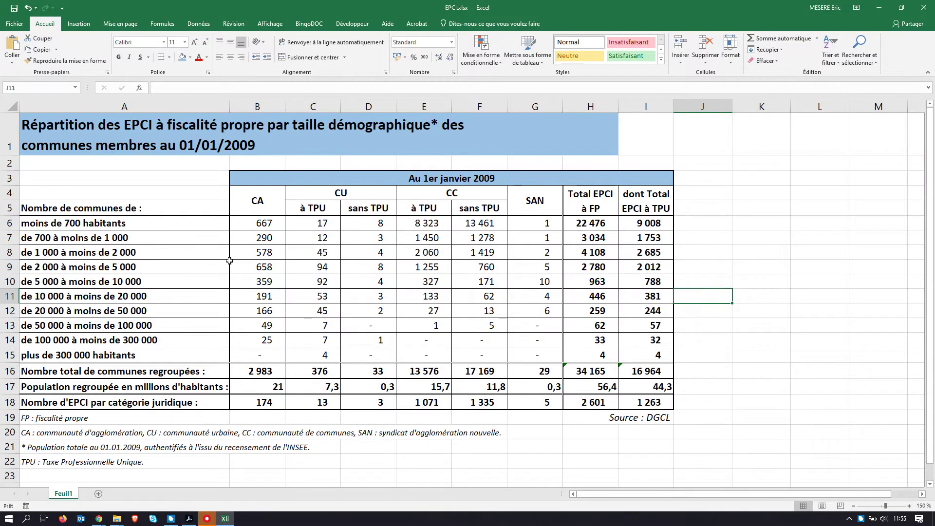
- Copy the whole EPCI table with its title and notes, A1:I22, and create a blank document in Word
drag(32, 117, 613, 459)
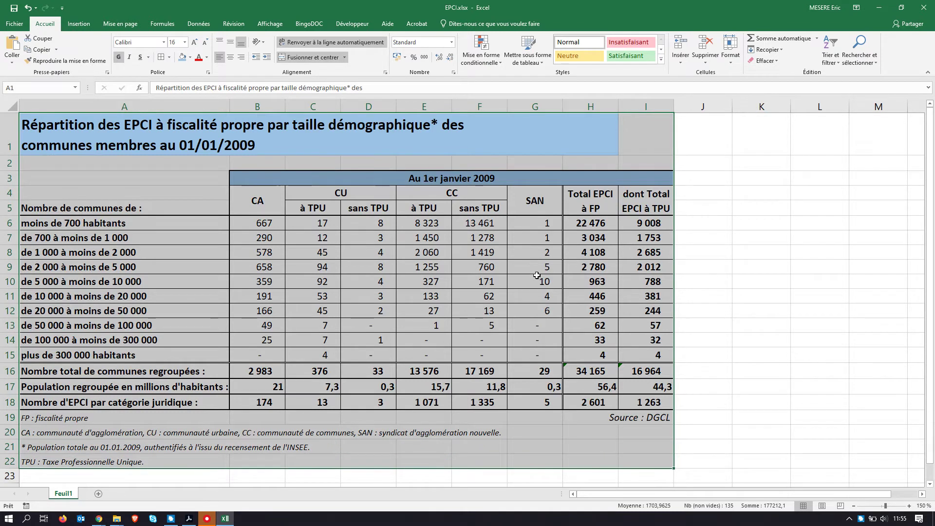
key(ctrl+c)
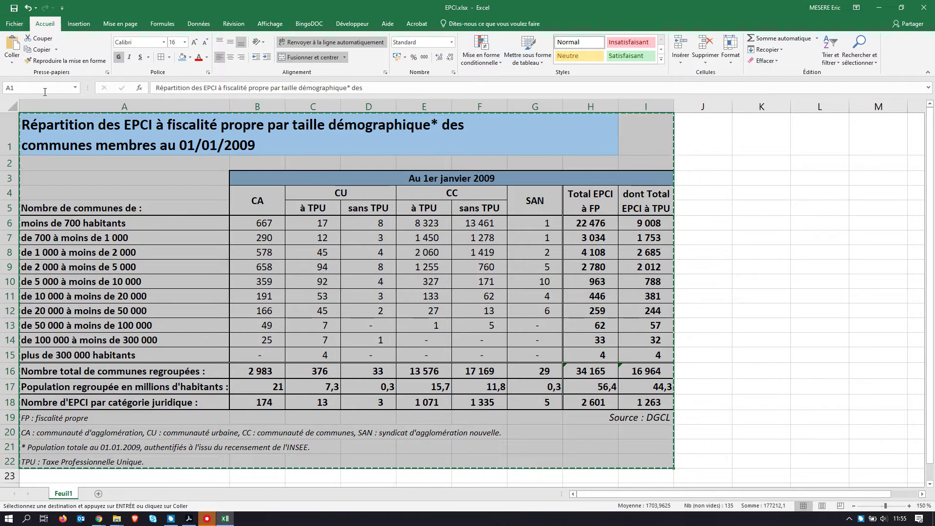
click(11, 522)
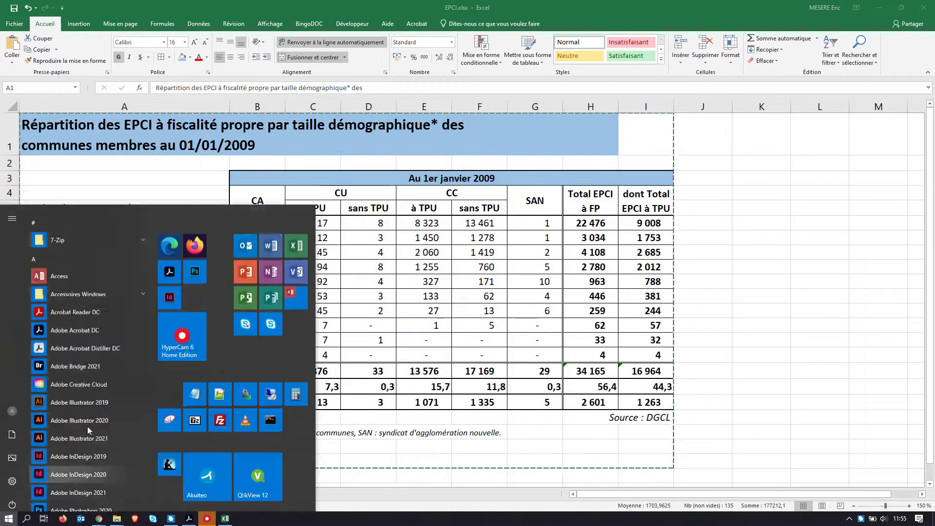
click(267, 239)
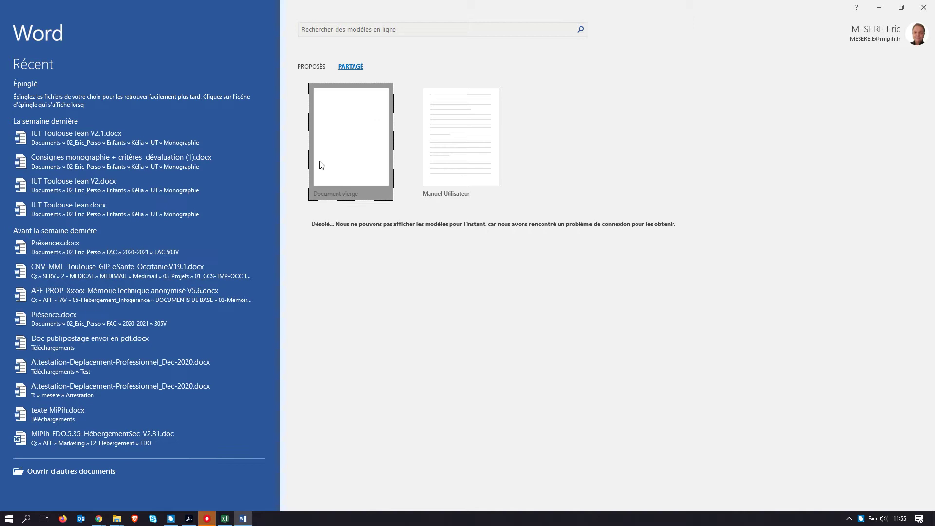
click(322, 165)
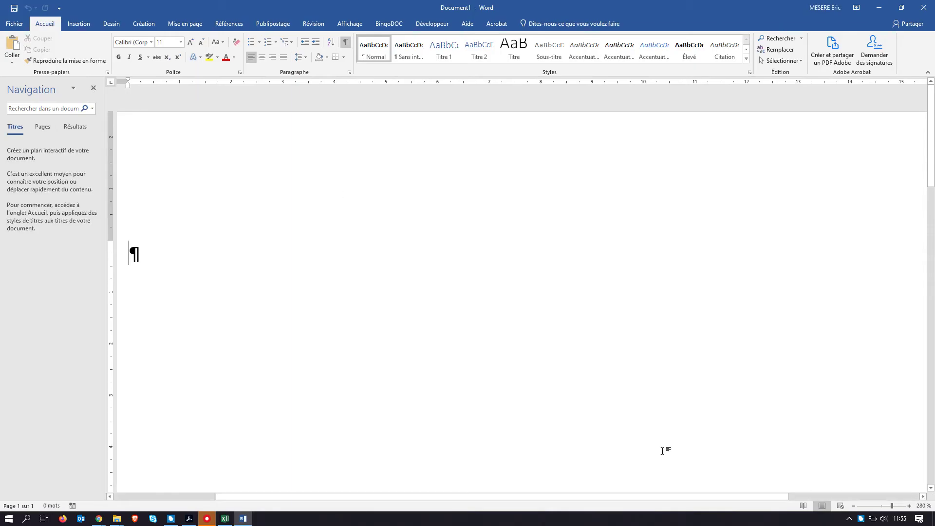
- Reduce the blank document's zoom to 150% and paste the copied EPCI table into it
click(854, 506)
click(853, 506)
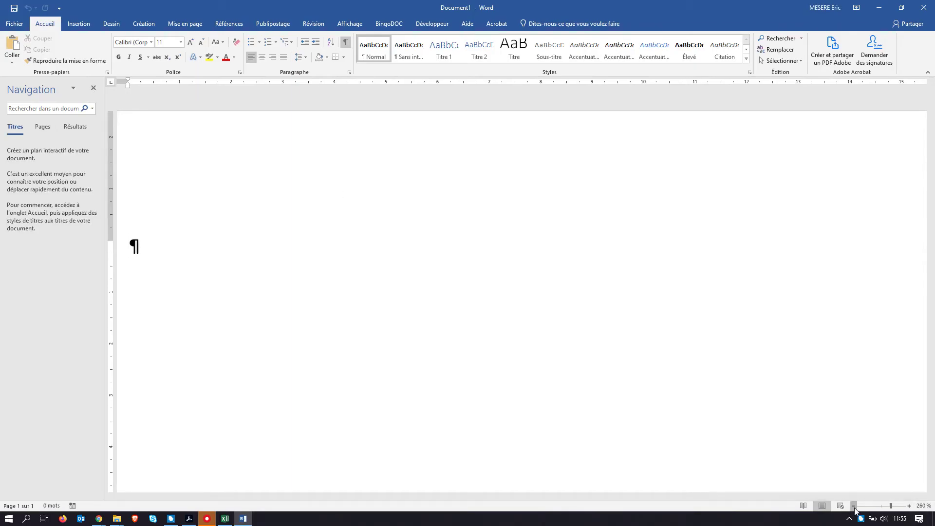
click(853, 506)
click(854, 506)
click(854, 508)
click(855, 507)
click(855, 507)
click(854, 507)
click(855, 508)
click(855, 507)
click(855, 508)
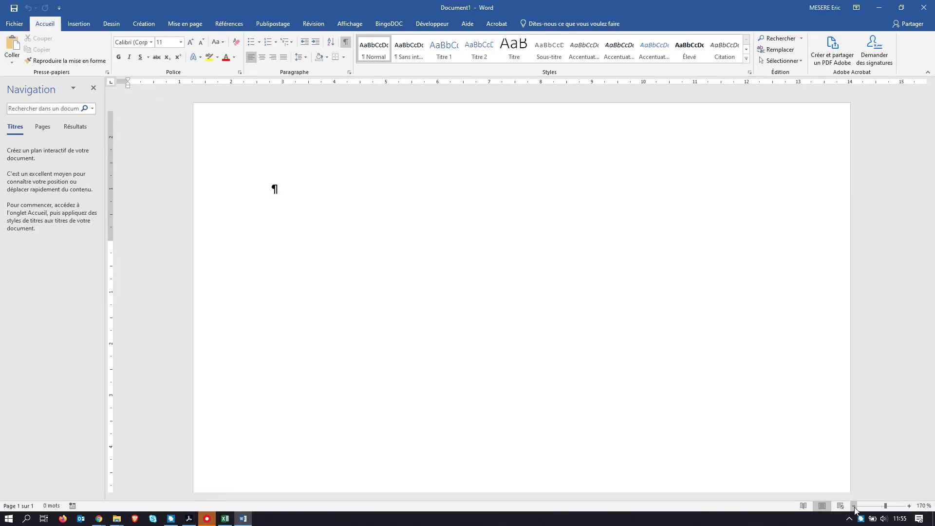
click(854, 507)
click(855, 507)
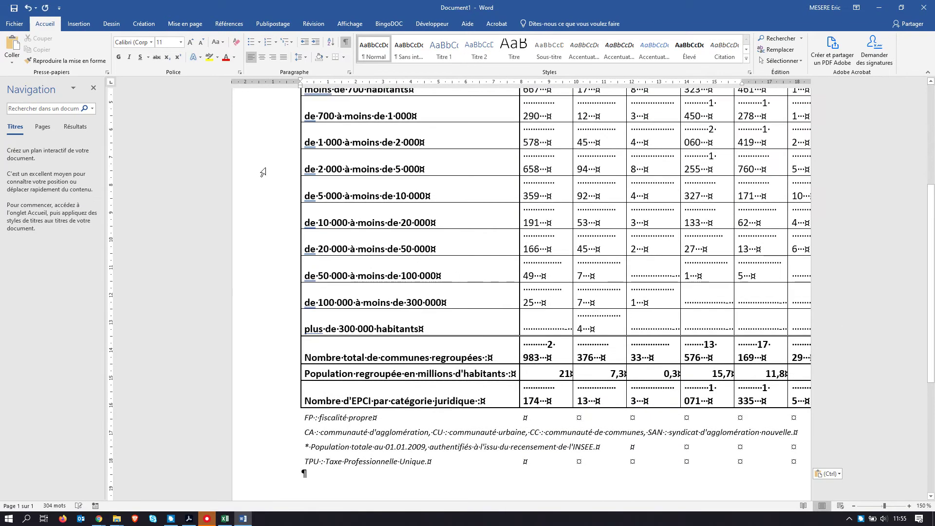
- Set the Word document's page orientation to landscape (Paysage)
click(184, 24)
click(45, 59)
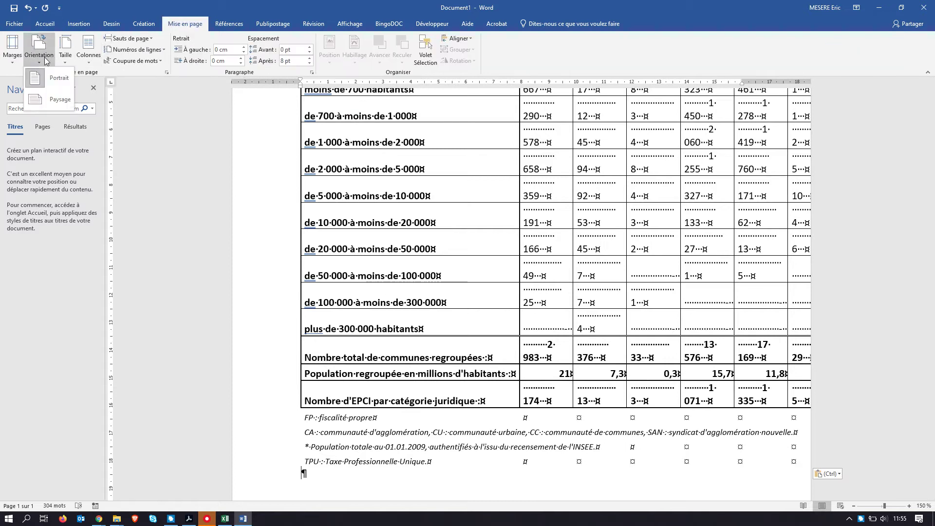
click(51, 100)
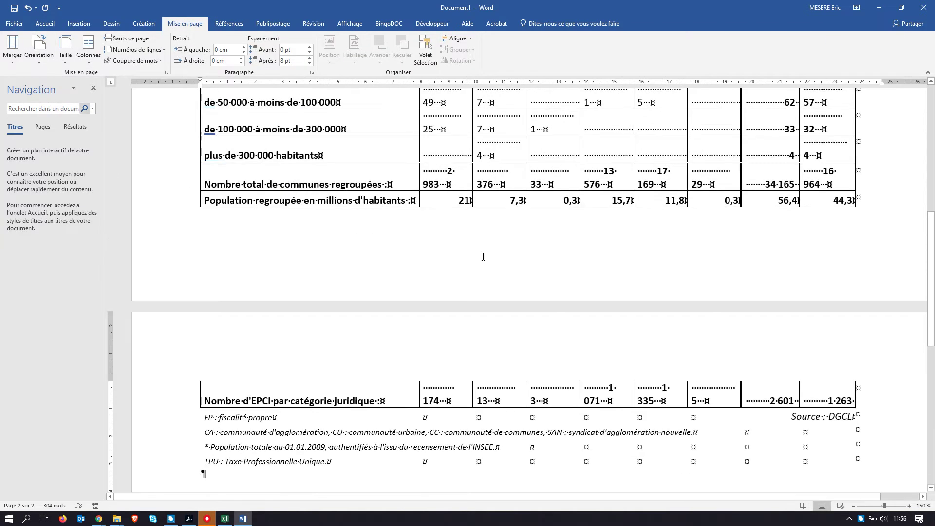
- Apply the narrow margins preset (Étroites, 1,27 cm on all sides) and check how the table fits on the page
scroll(653, 384, up, 8)
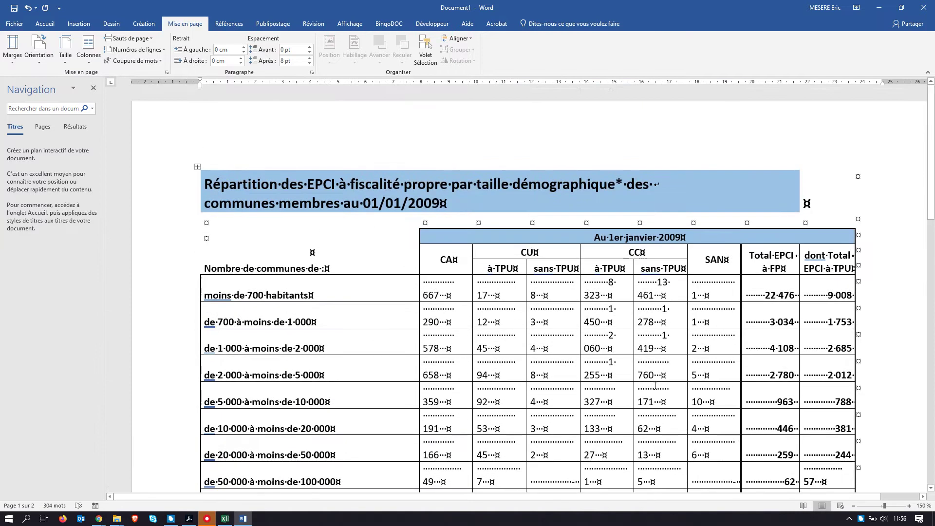
scroll(655, 384, down, 5)
scroll(654, 381, down, 4)
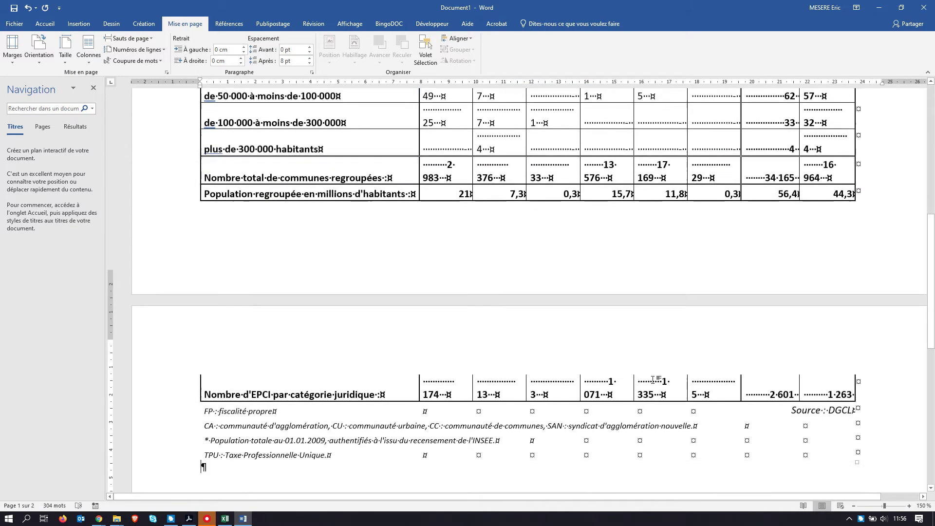
scroll(654, 381, up, 9)
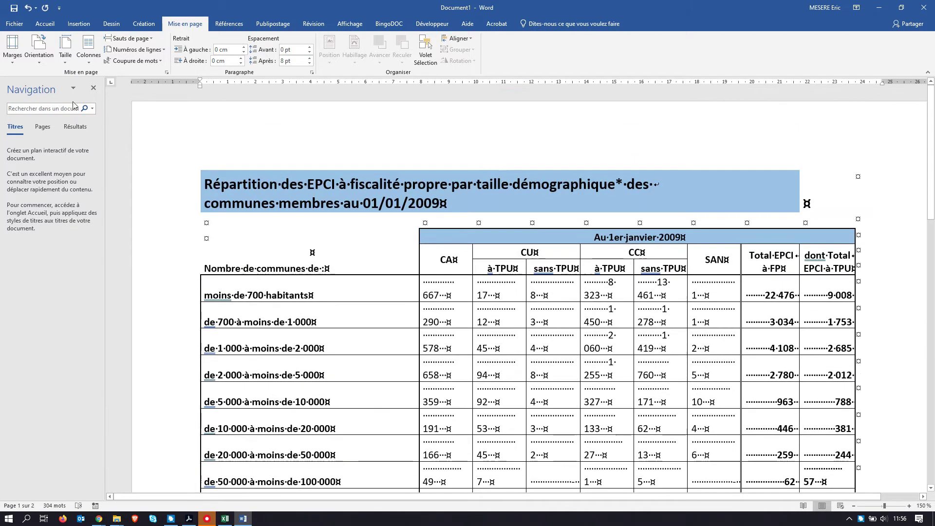
click(12, 57)
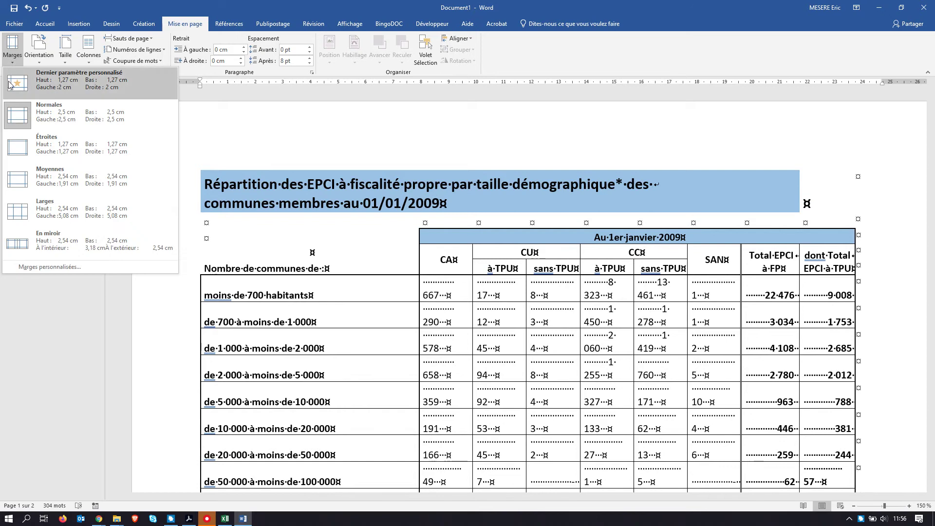
click(25, 147)
scroll(563, 436, down, 3)
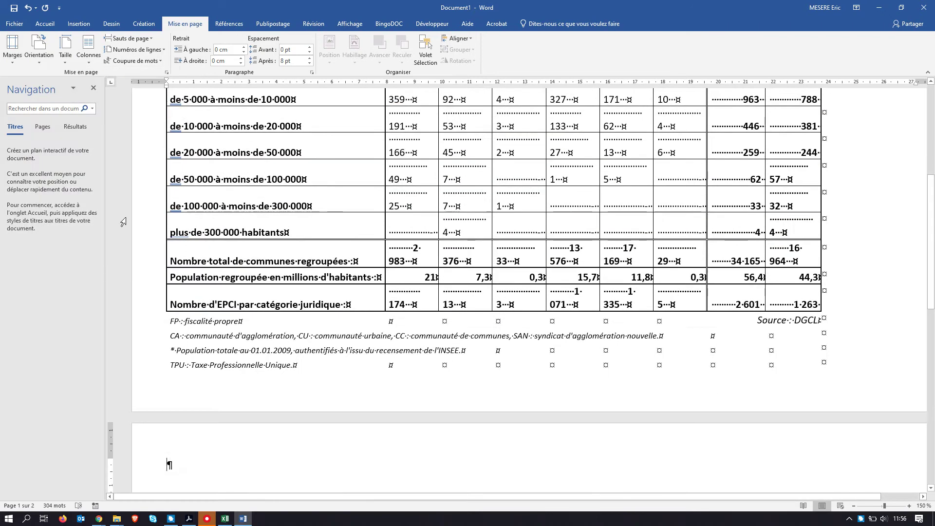
scroll(626, 404, up, 5)
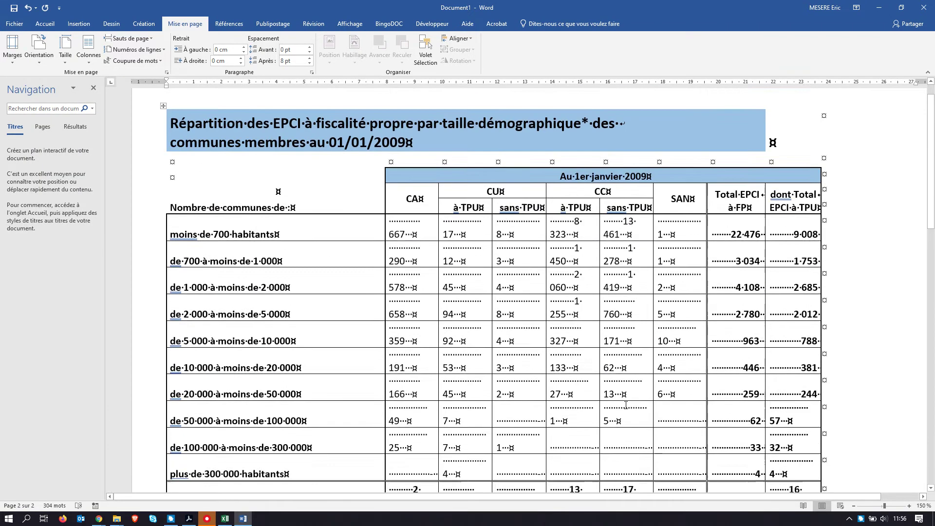